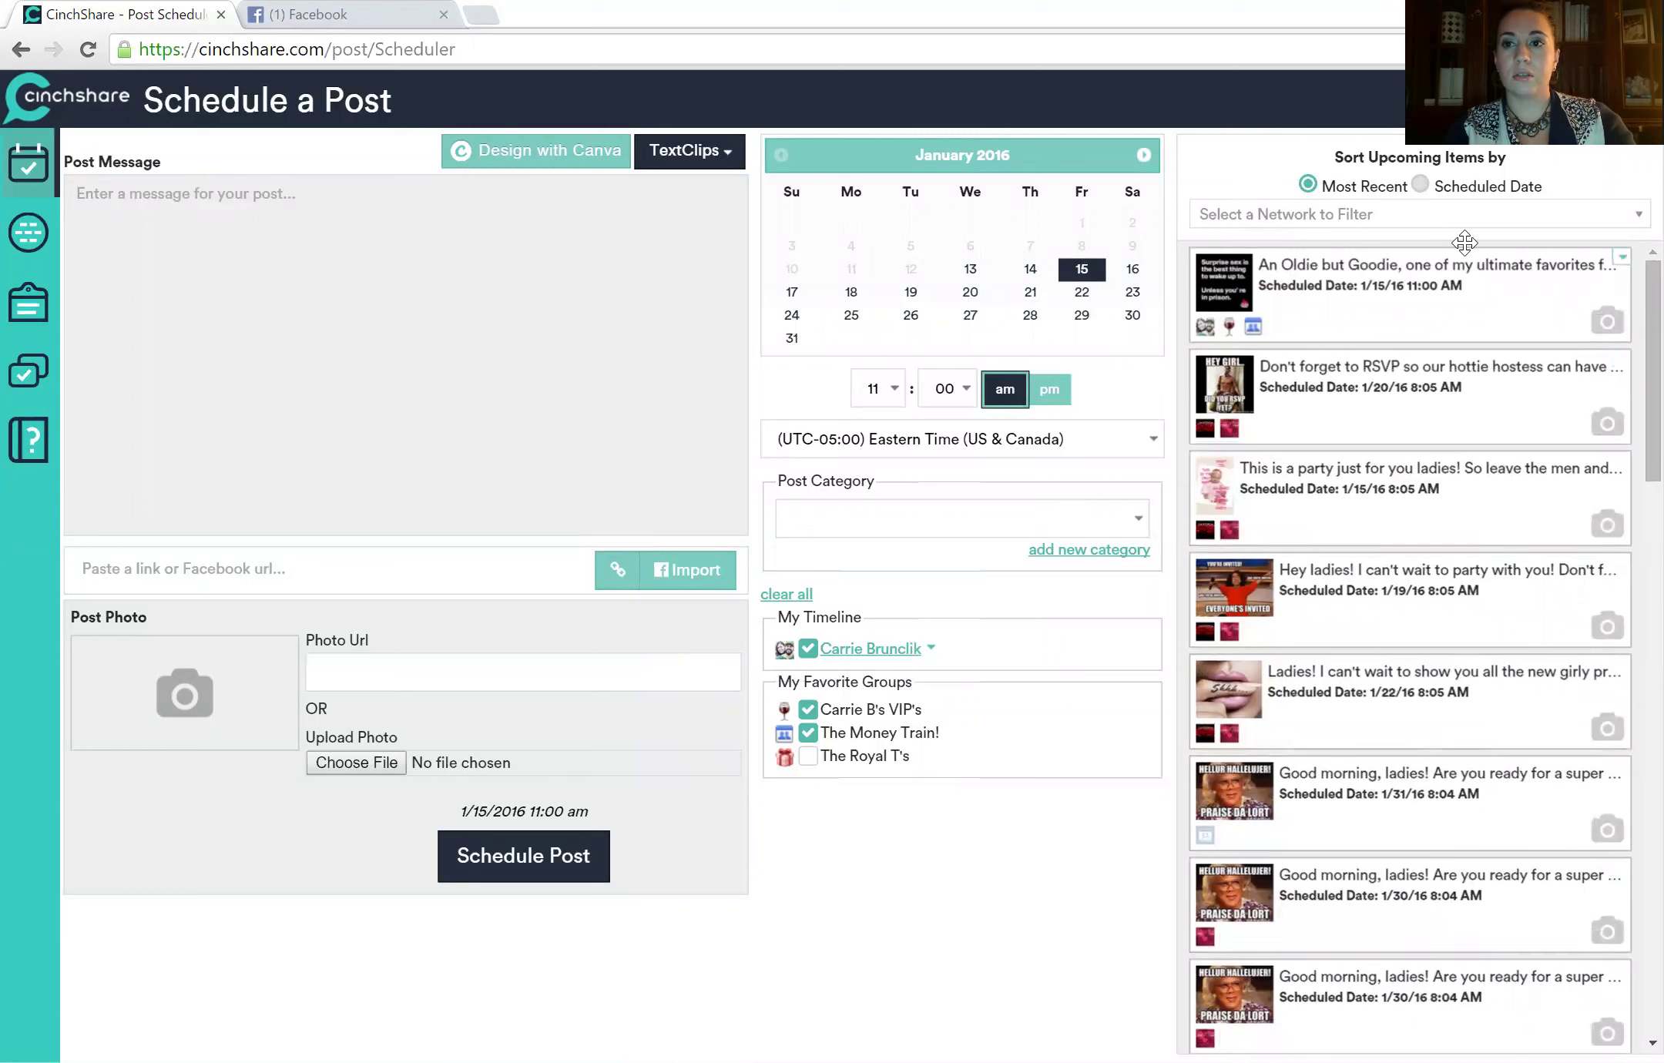
Delete the upcoming post scheduled for 1/15/16 11:00 AM and confirm its deletion.
{"action": "left_click", "coordinate": [1503, 98]}
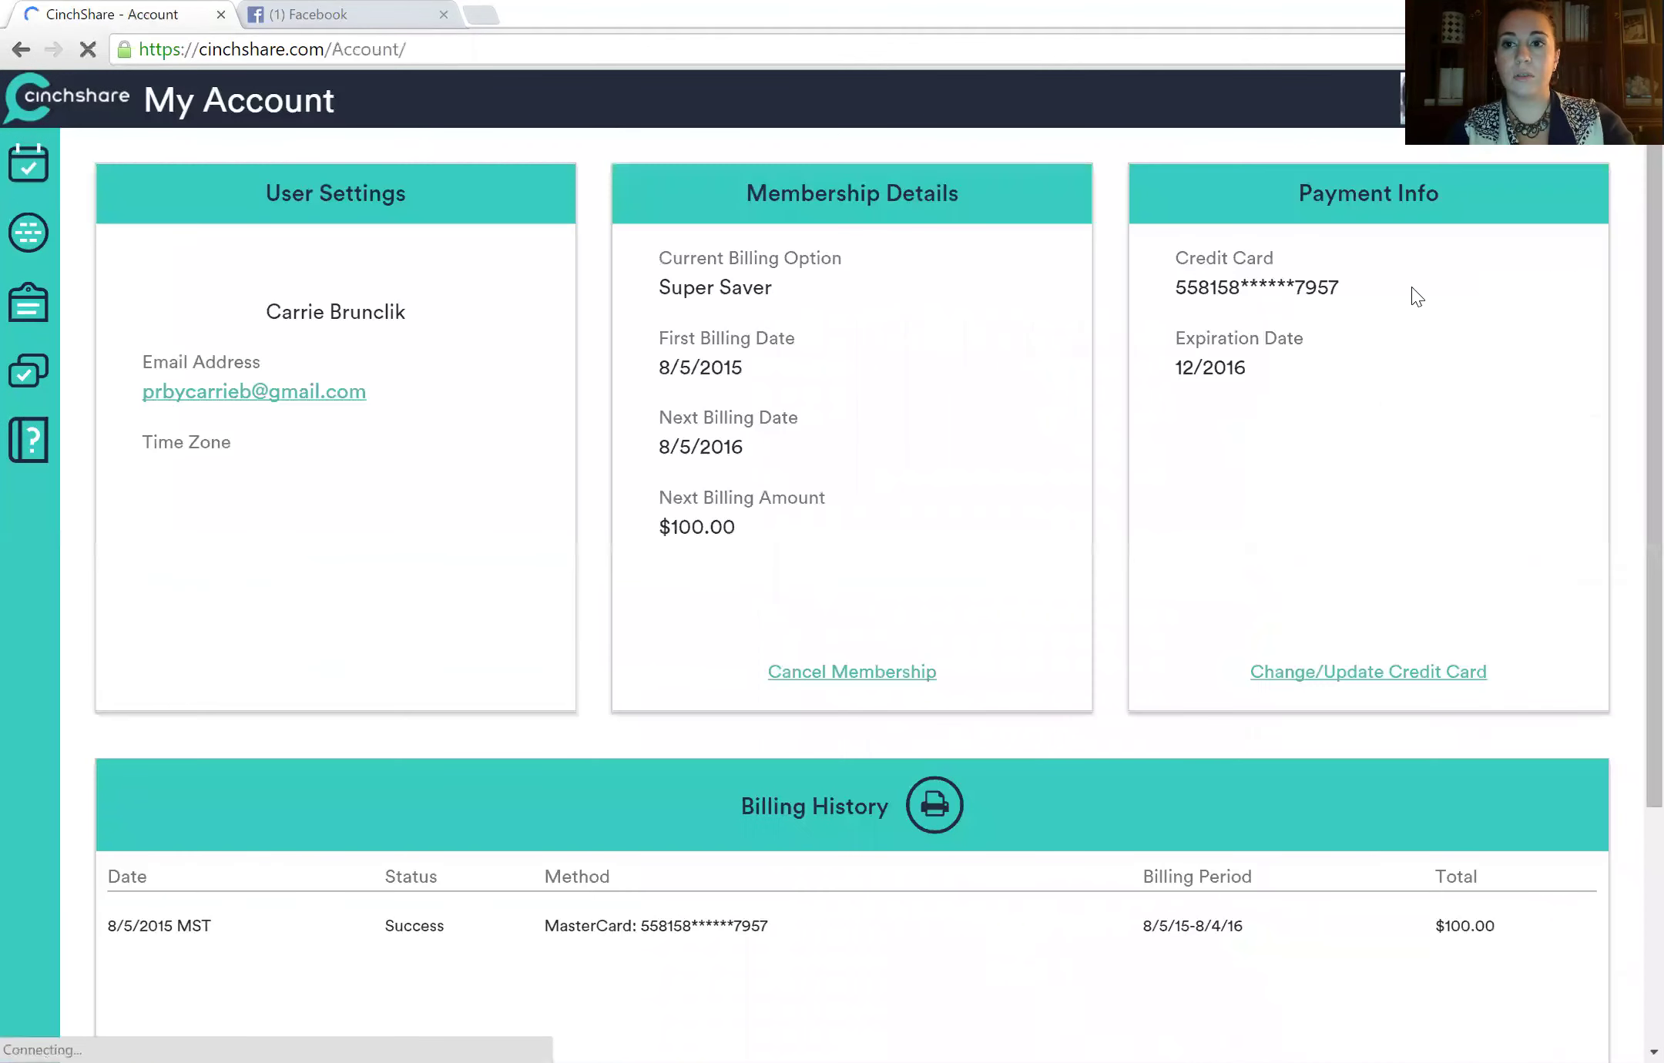
{"action": "left_click", "coordinate": [20, 49]}
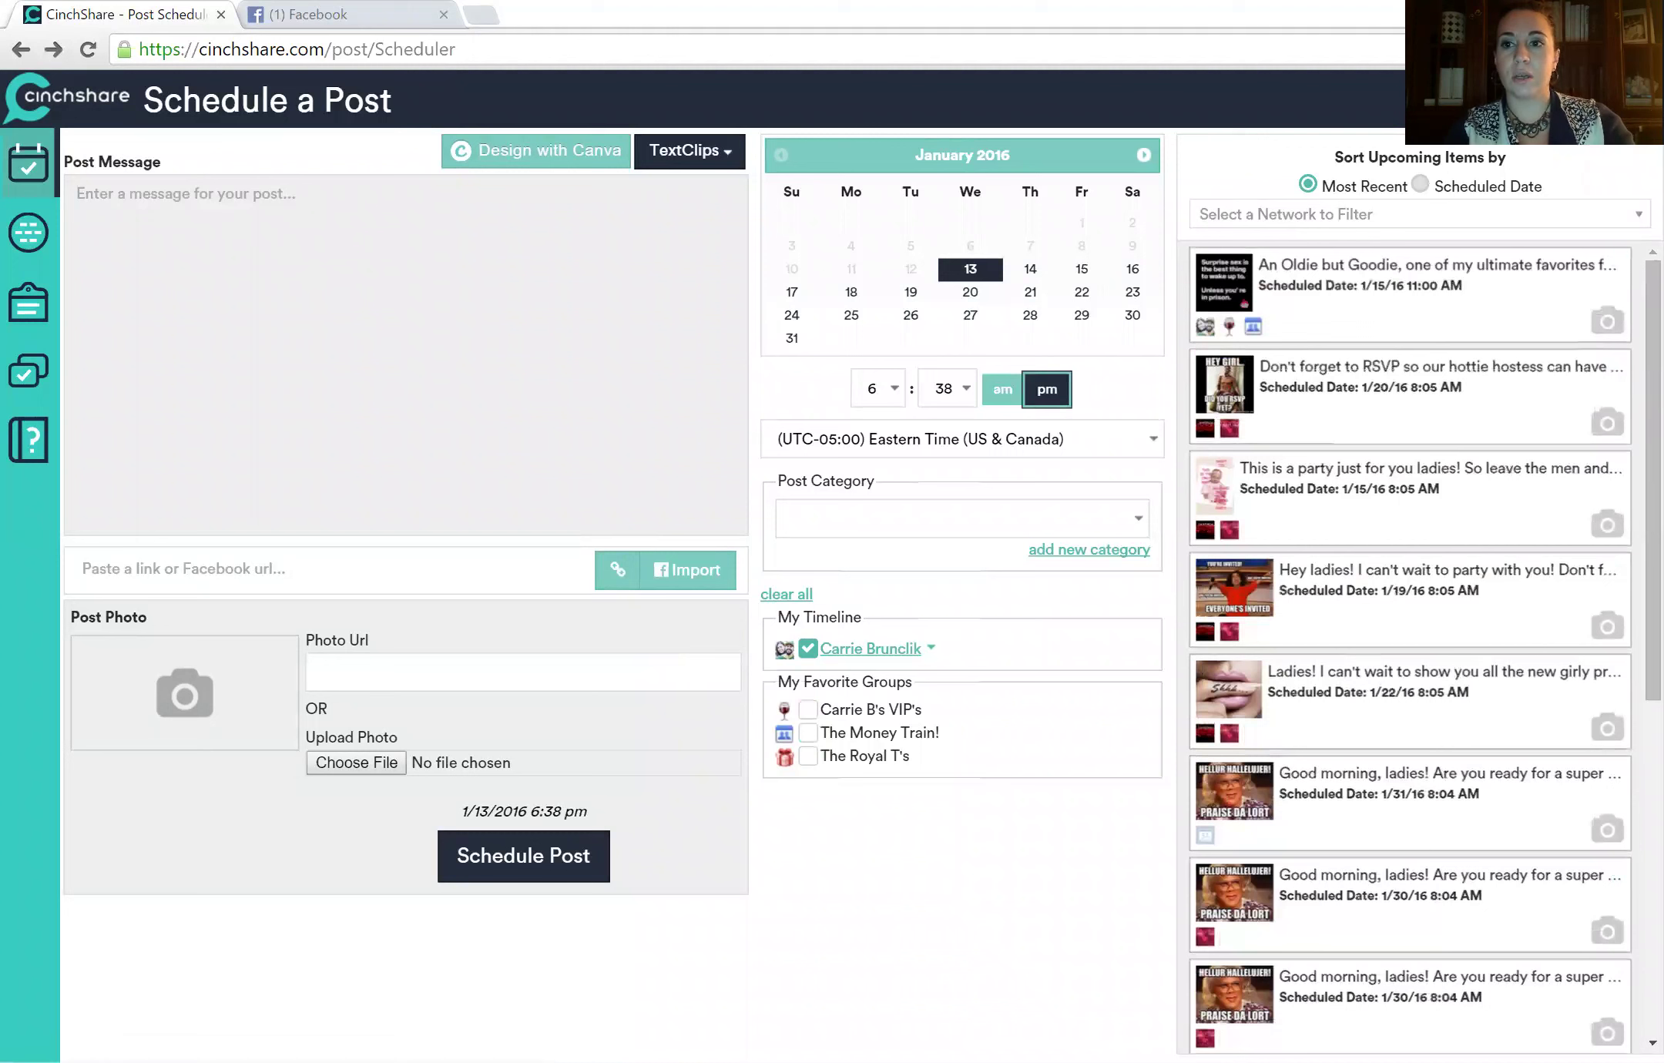
{"action": "left_click", "coordinate": [1621, 257]}
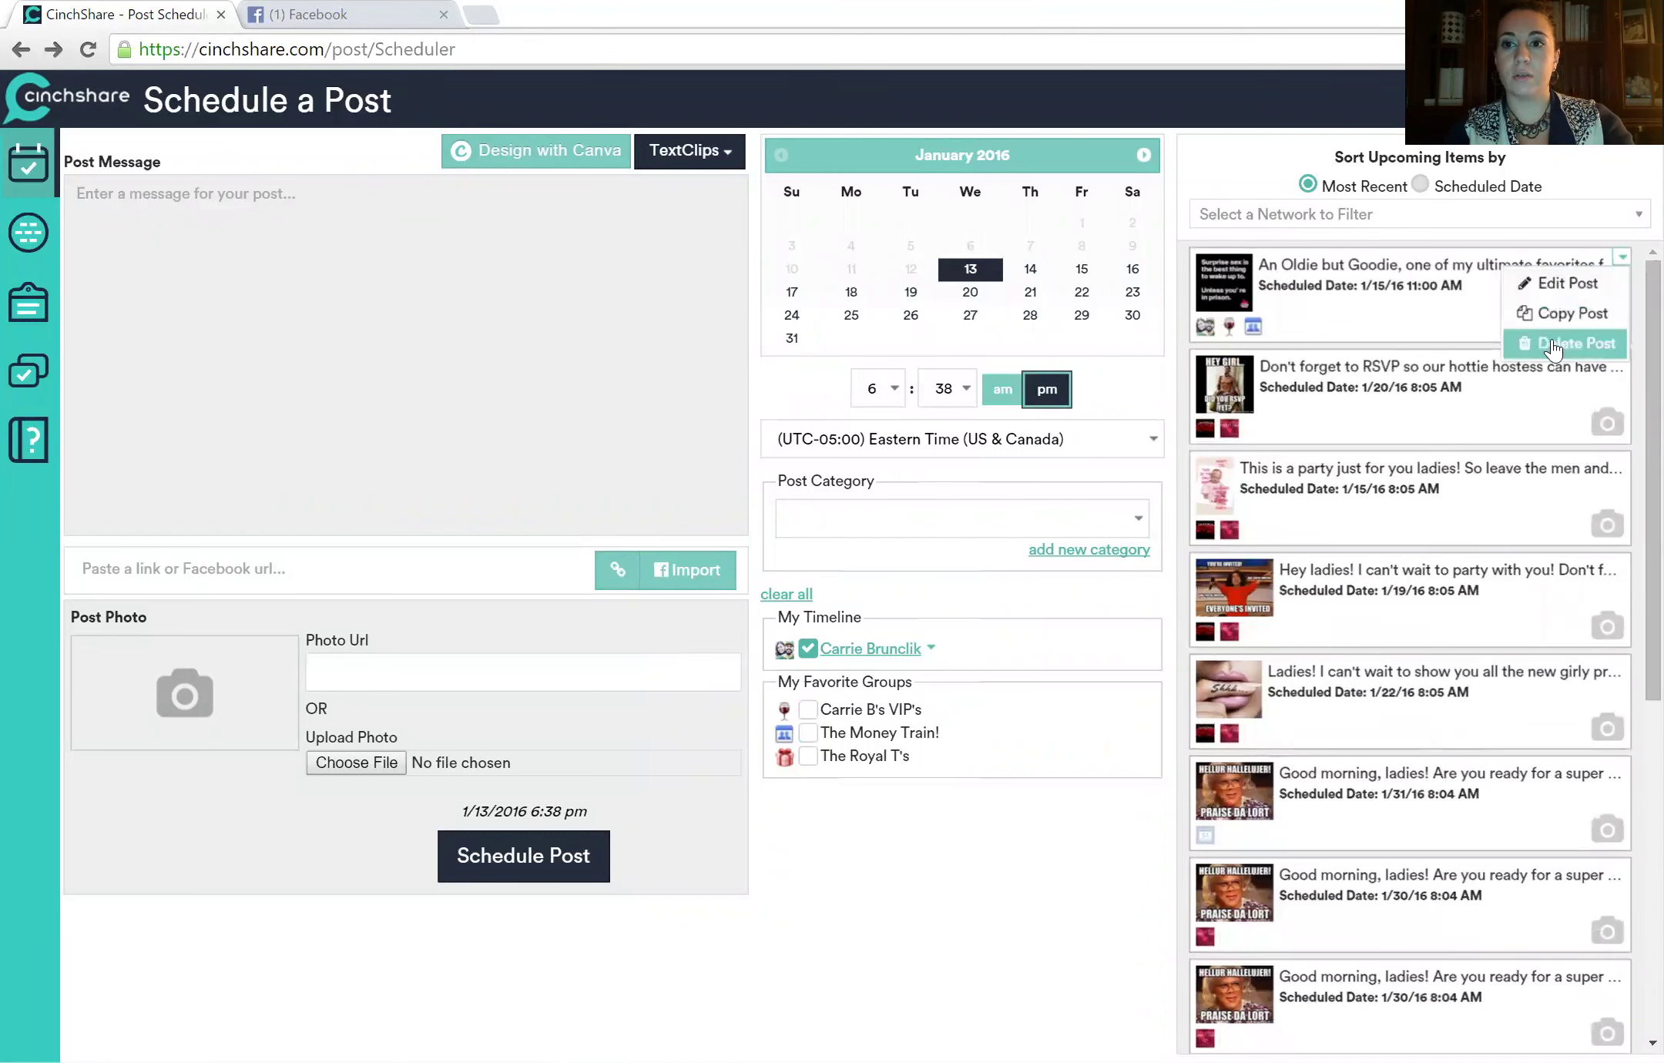
{"action": "left_click", "coordinate": [1553, 345]}
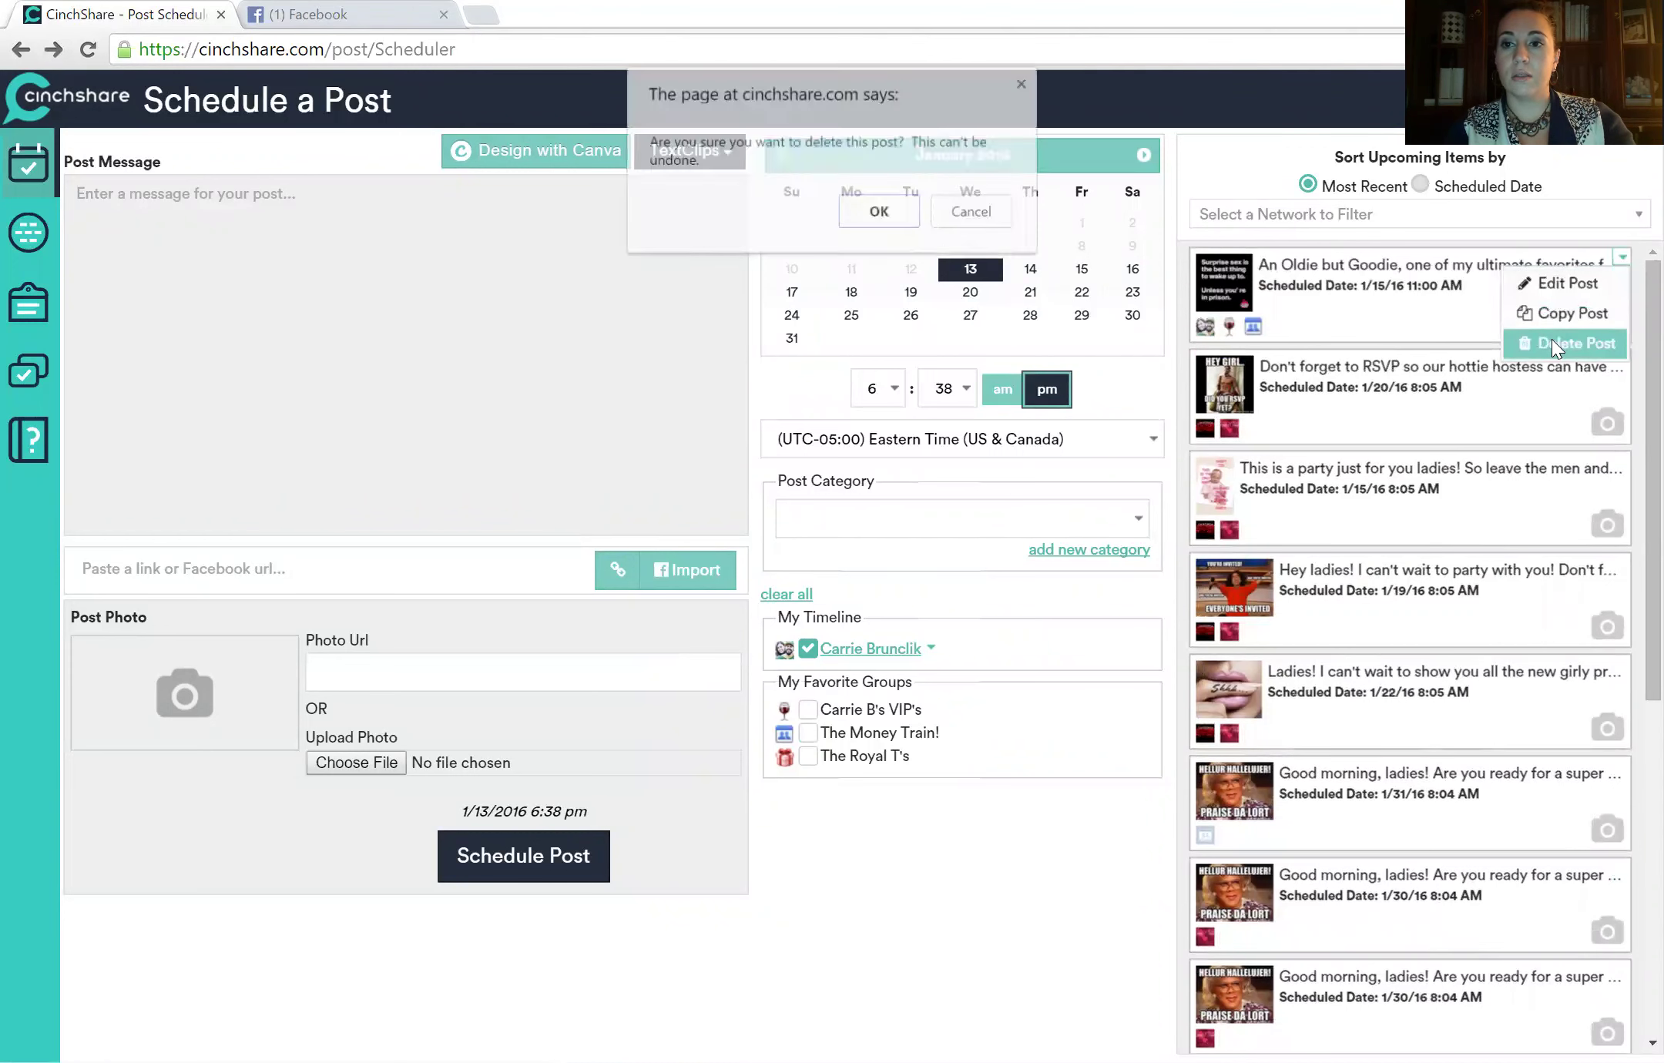
{"action": "left_click", "coordinate": [879, 212]}
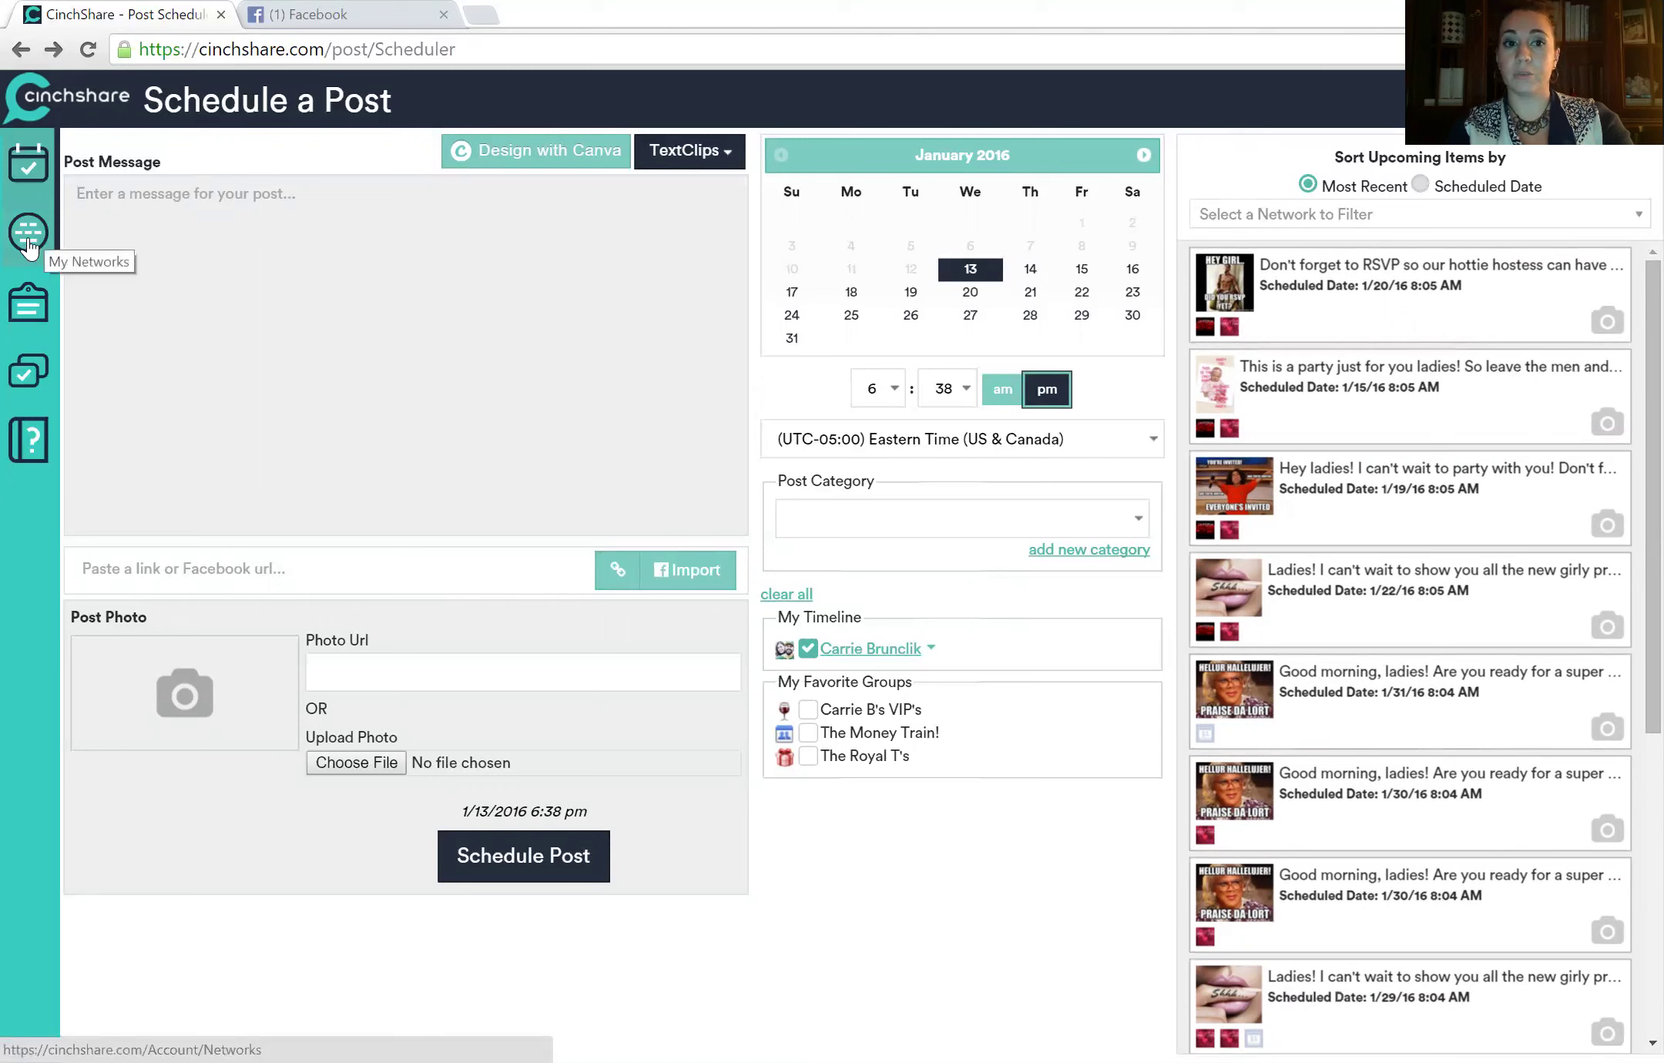
Refresh the Facebook networks under My Networks and expand the personal timeline's albums and events.
{"action": "left_click", "coordinate": [28, 245]}
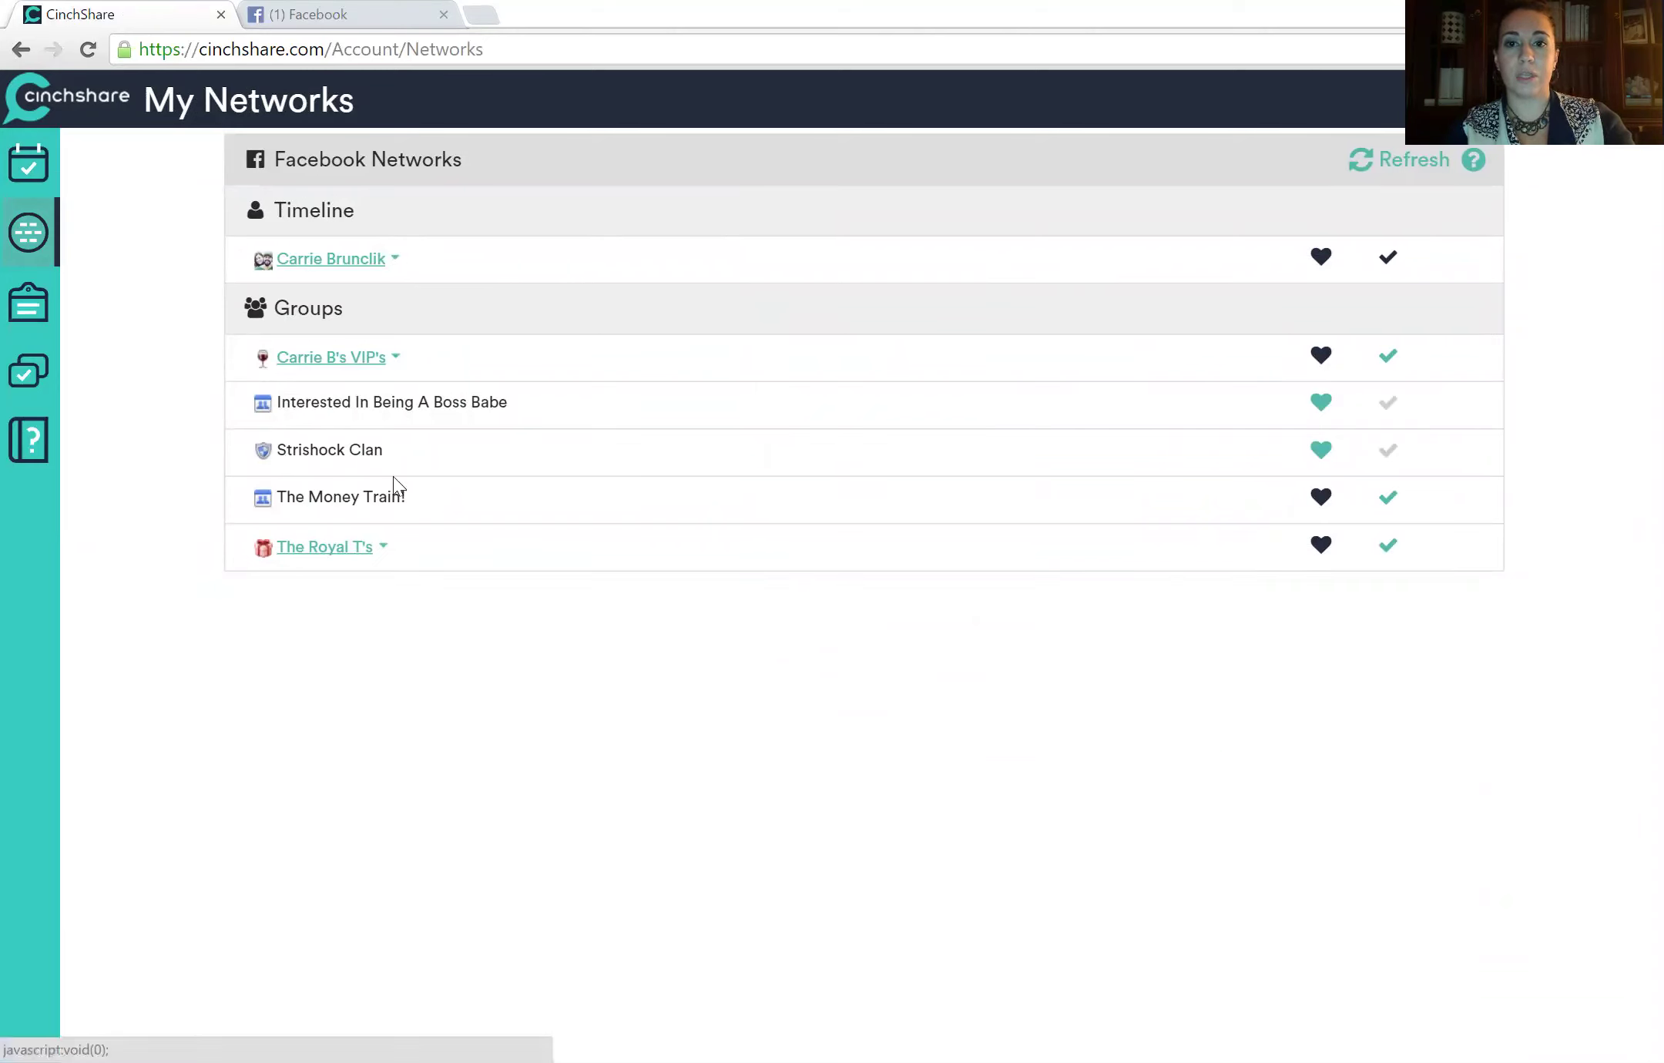
{"action": "left_click", "coordinate": [1388, 160]}
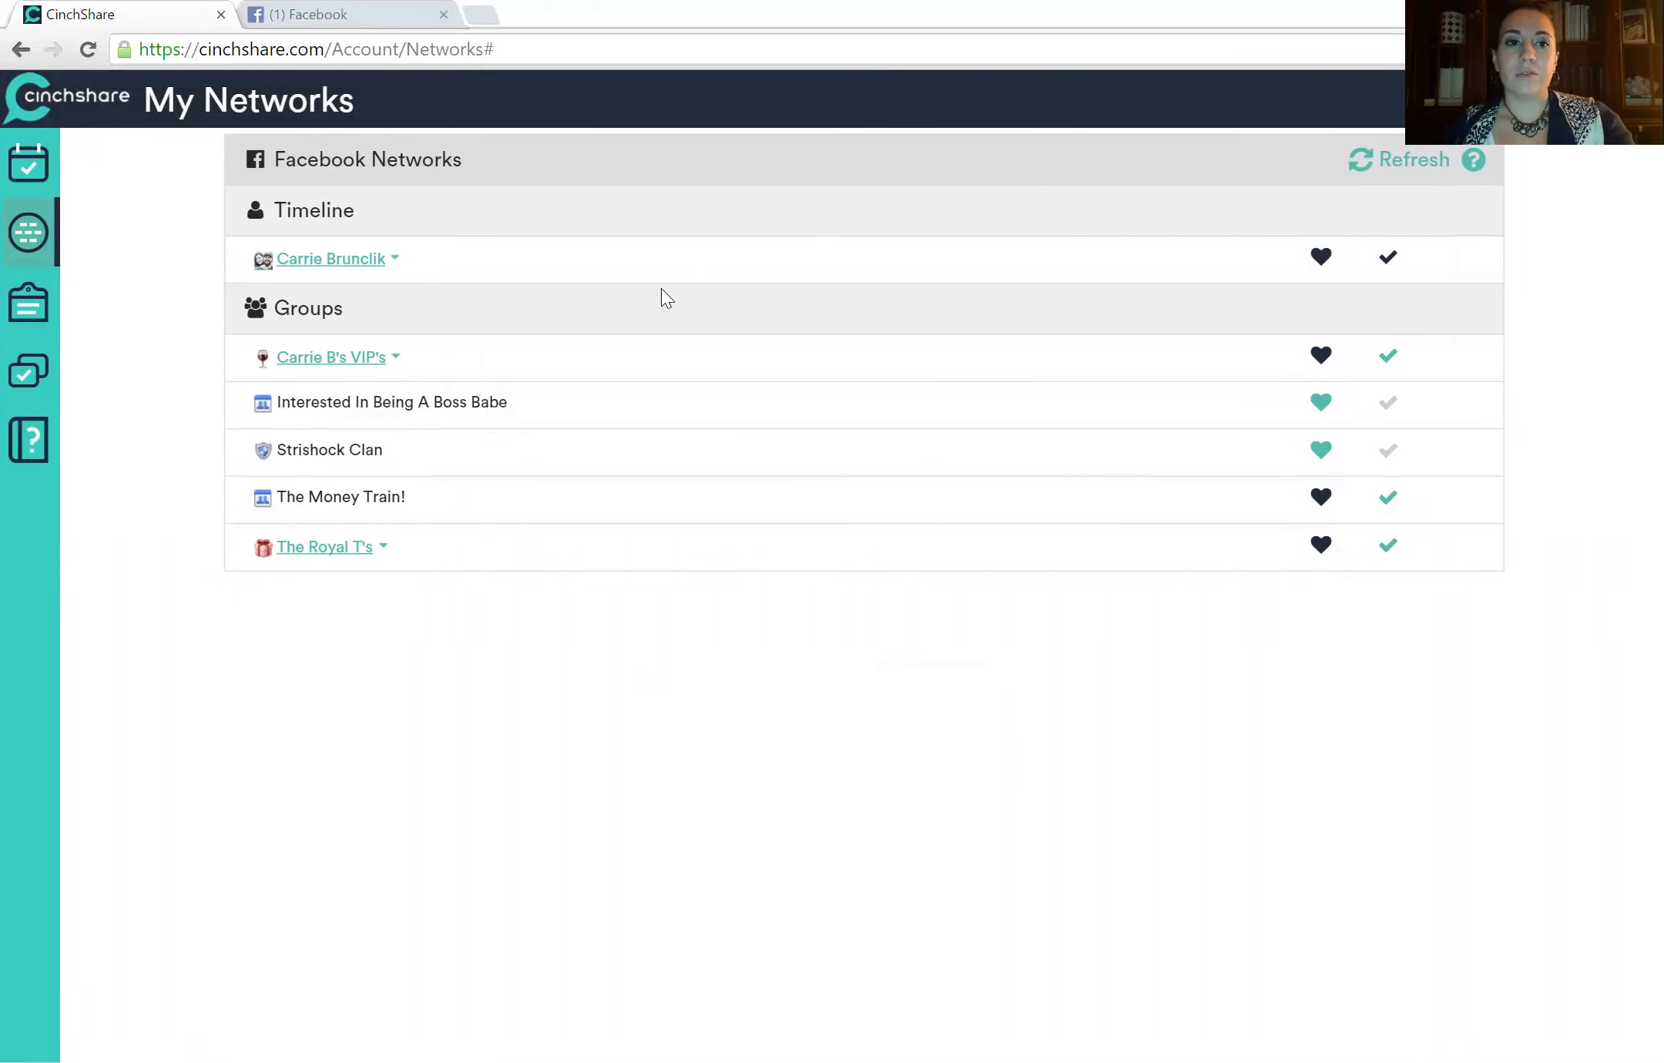
{"action": "left_click", "coordinate": [394, 261]}
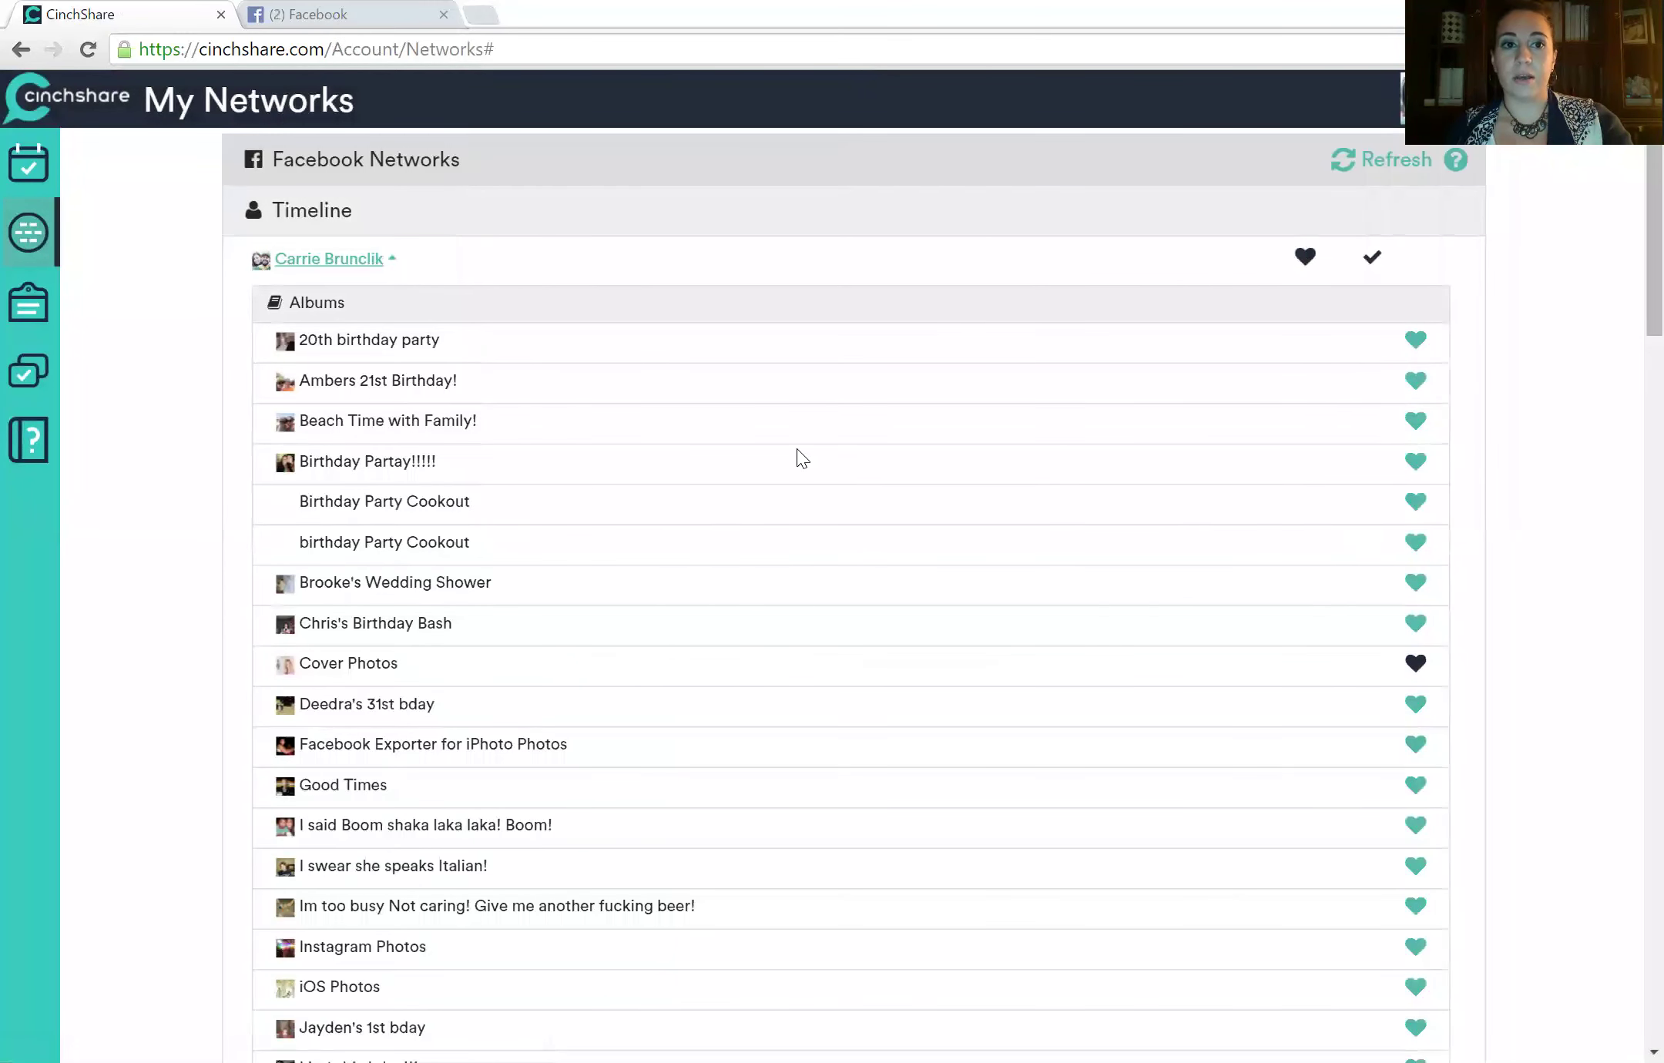
Look through the timeline's albums and events, checking which ones are marked as favorites.
{"action": "scroll", "coordinate": [802, 459], "scroll_direction": "down", "scroll_amount": 15}
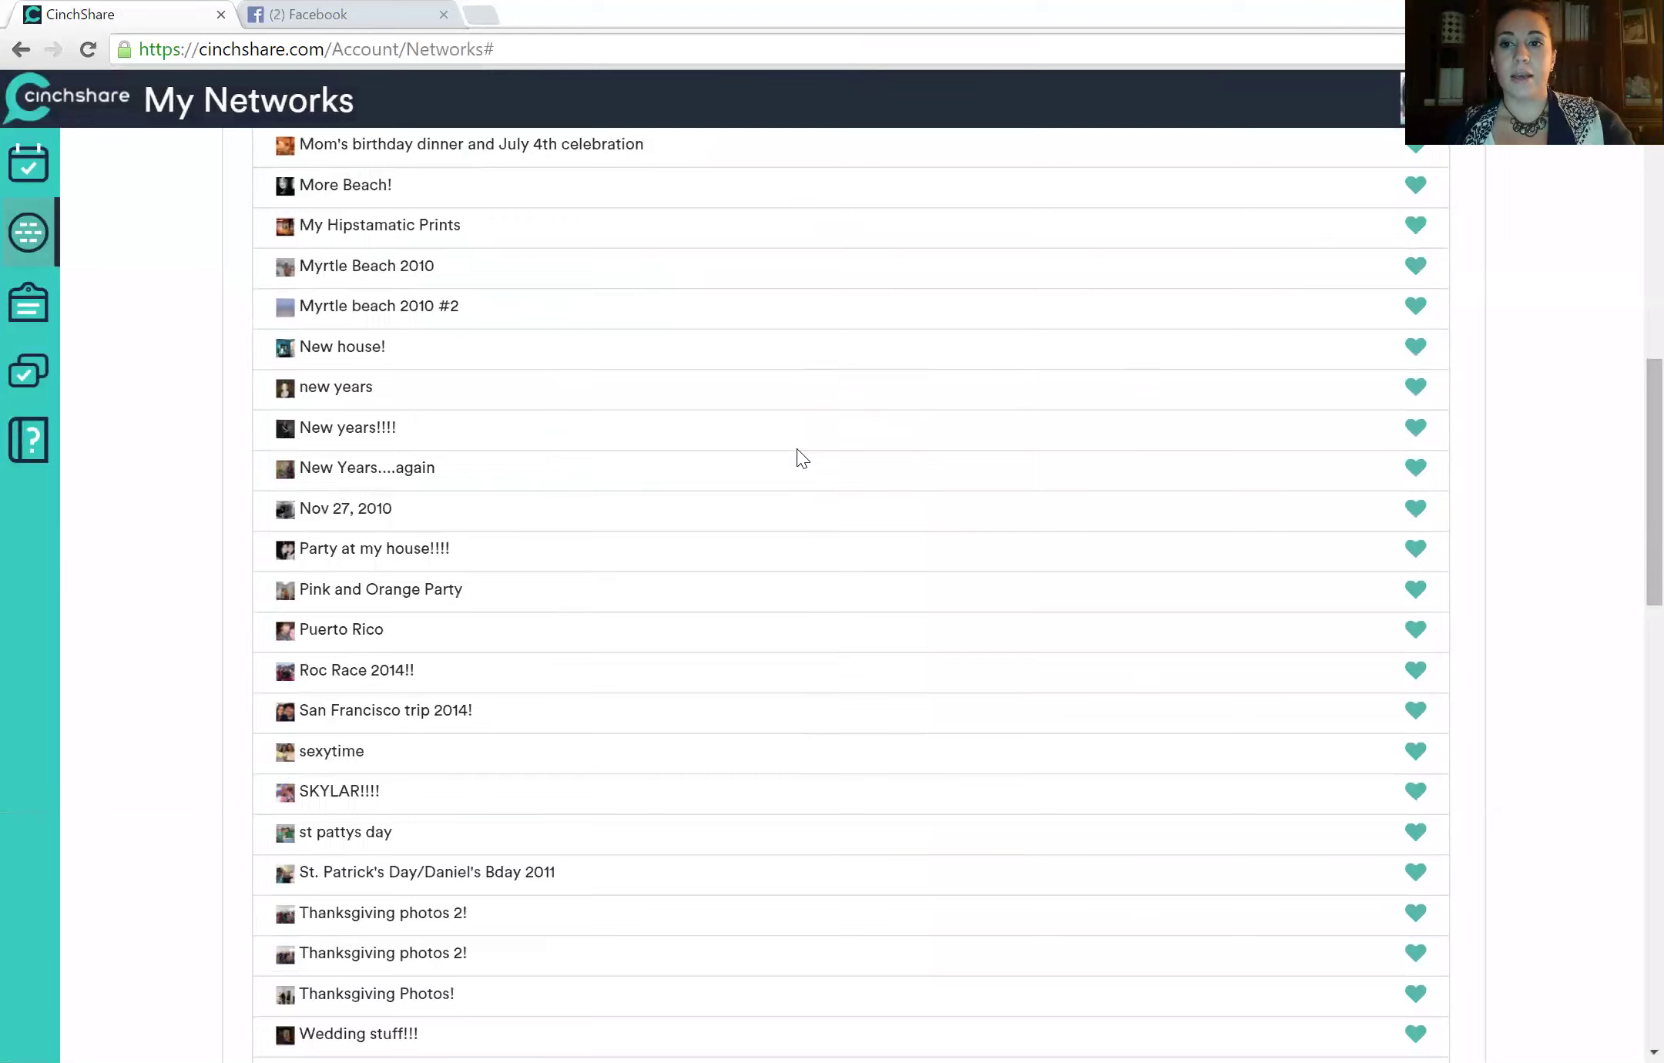
{"action": "scroll", "coordinate": [802, 458], "scroll_direction": "down", "scroll_amount": 3}
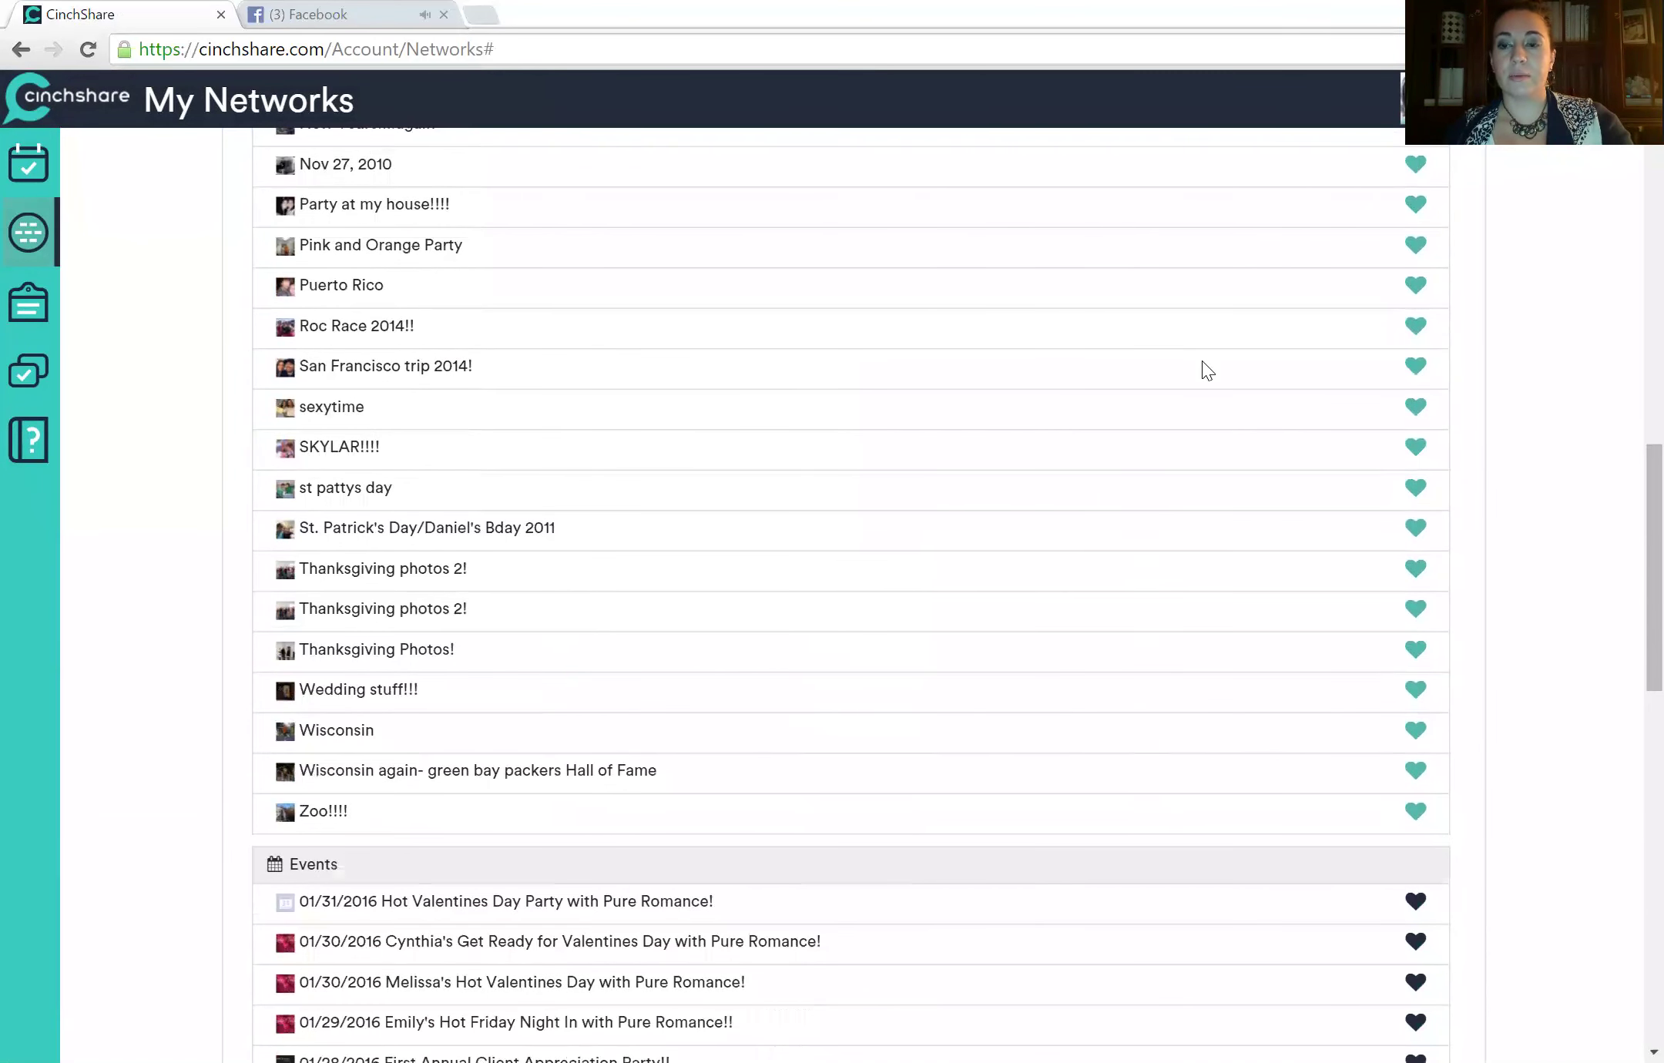
{"action": "scroll", "coordinate": [1206, 369], "scroll_direction": "up", "scroll_amount": 1}
{"action": "scroll", "coordinate": [1206, 369], "scroll_direction": "up", "scroll_amount": 10}
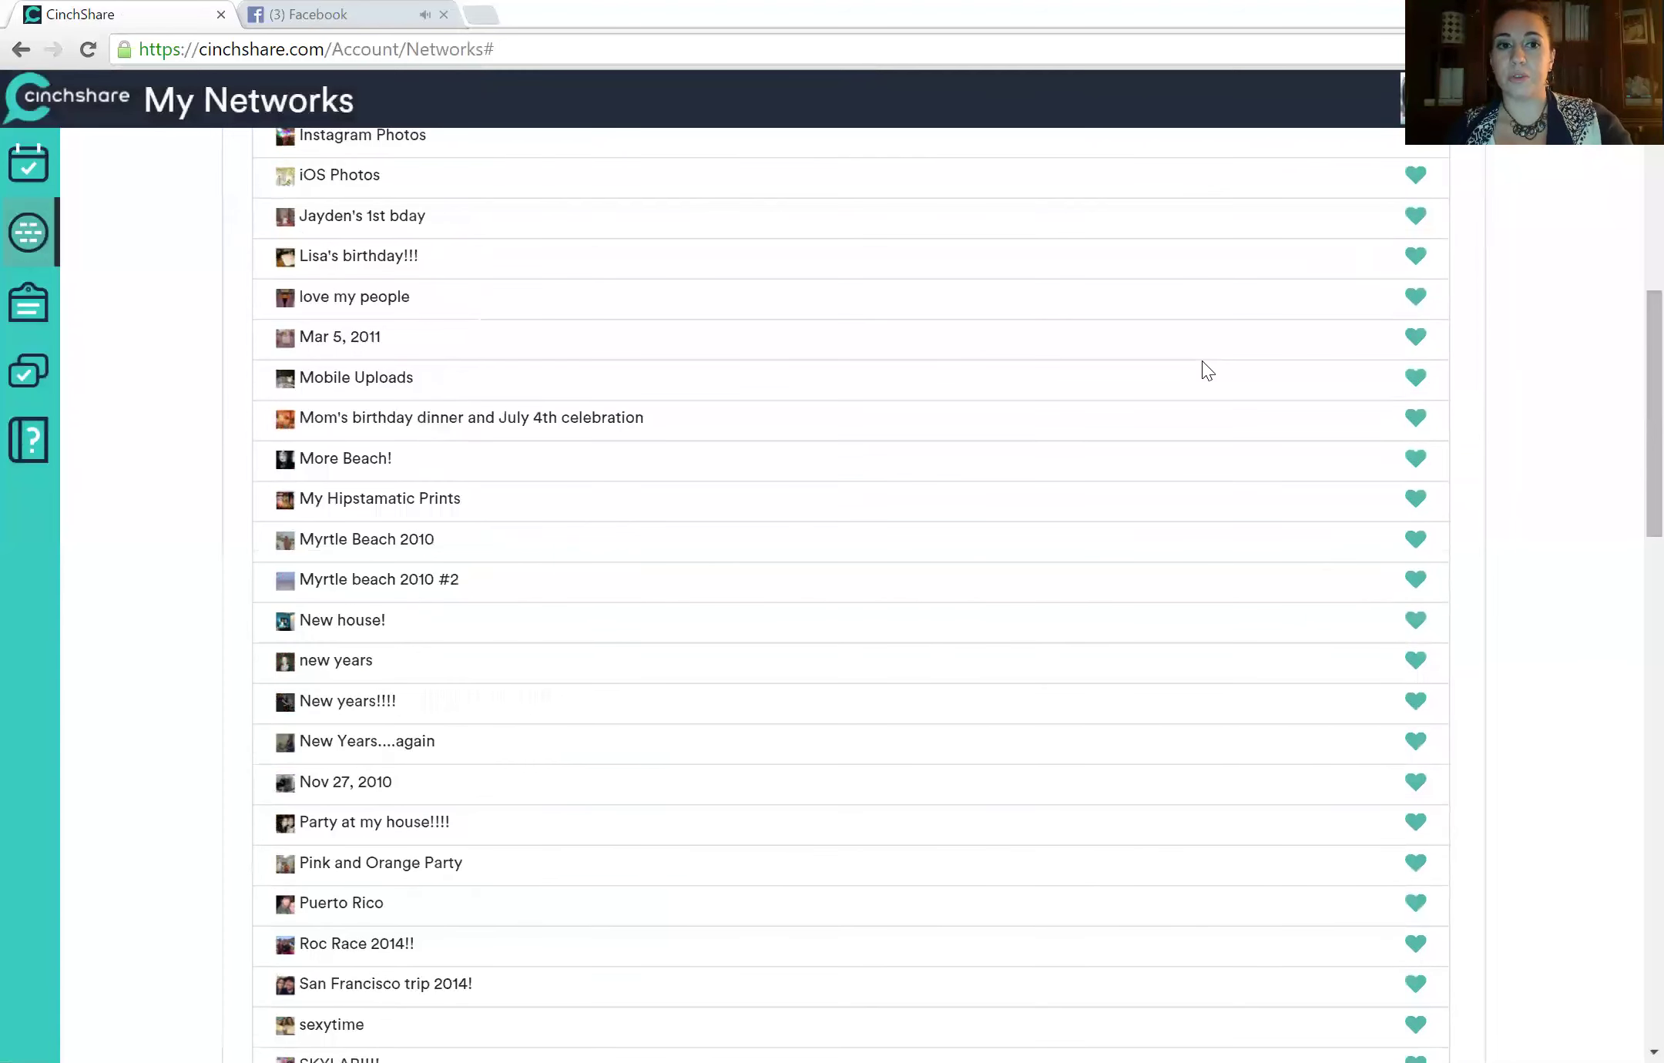
{"action": "scroll", "coordinate": [1207, 370], "scroll_direction": "up", "scroll_amount": 5}
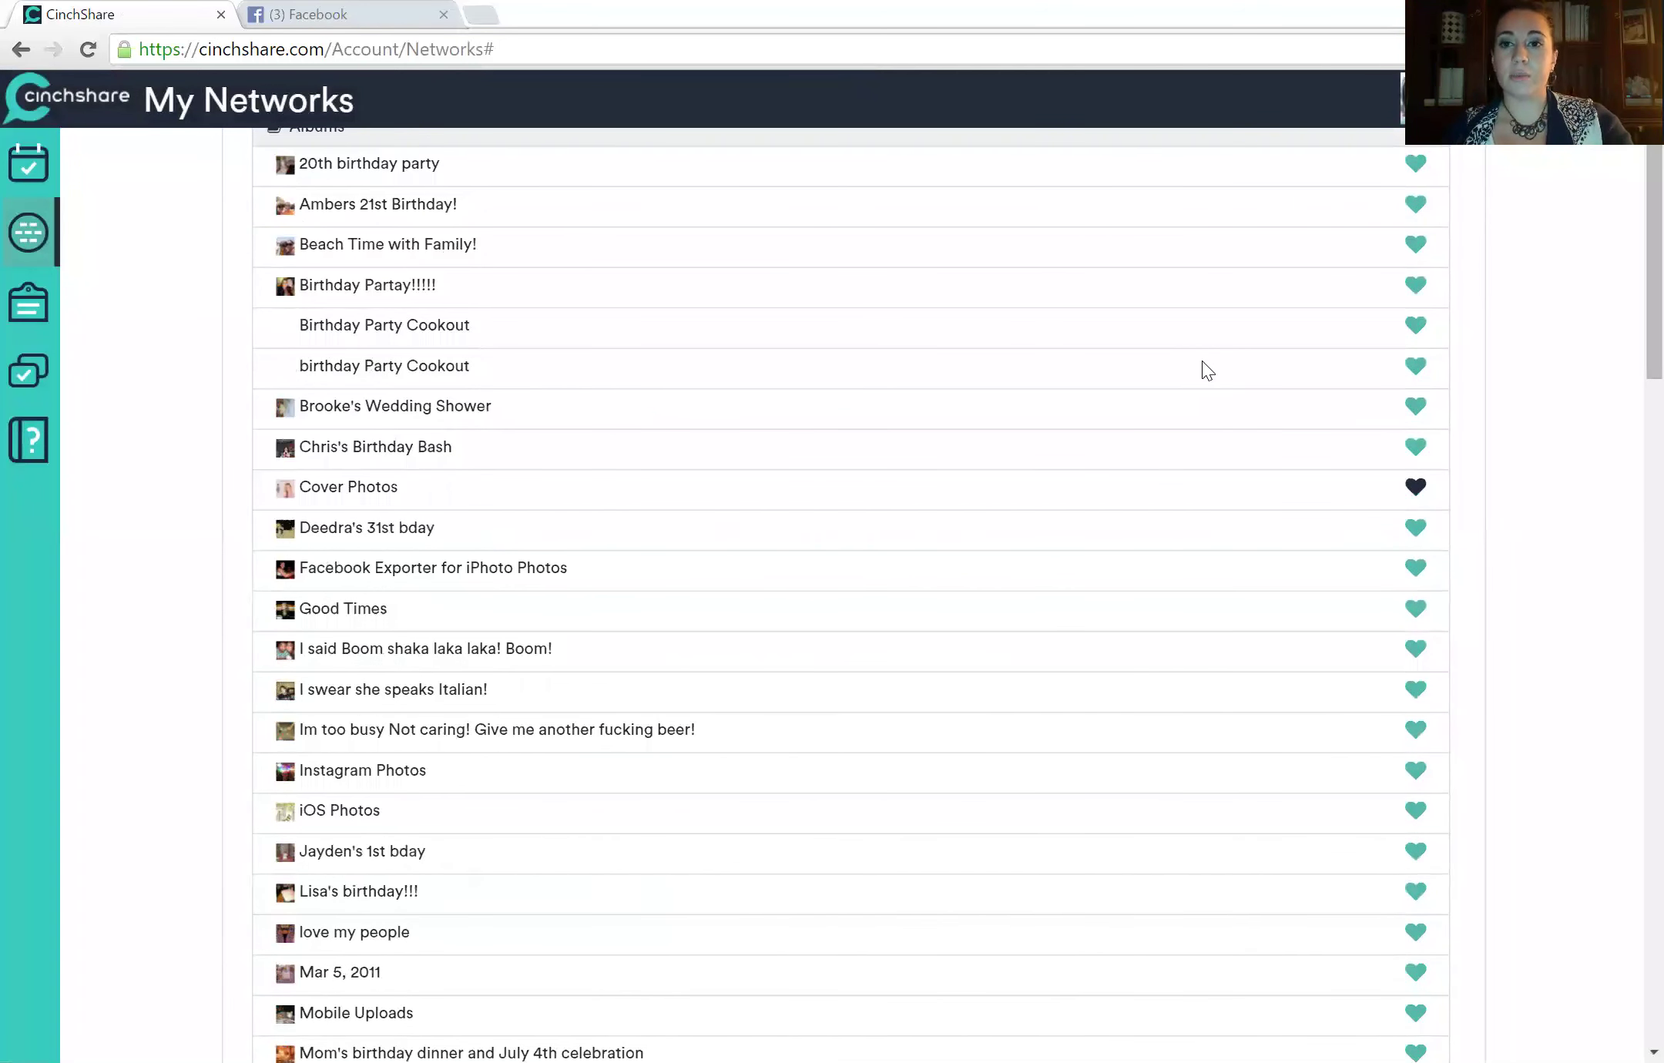
{"action": "scroll", "coordinate": [1207, 371], "scroll_direction": "up", "scroll_amount": 2}
{"action": "scroll", "coordinate": [1207, 370], "scroll_direction": "down", "scroll_amount": 17}
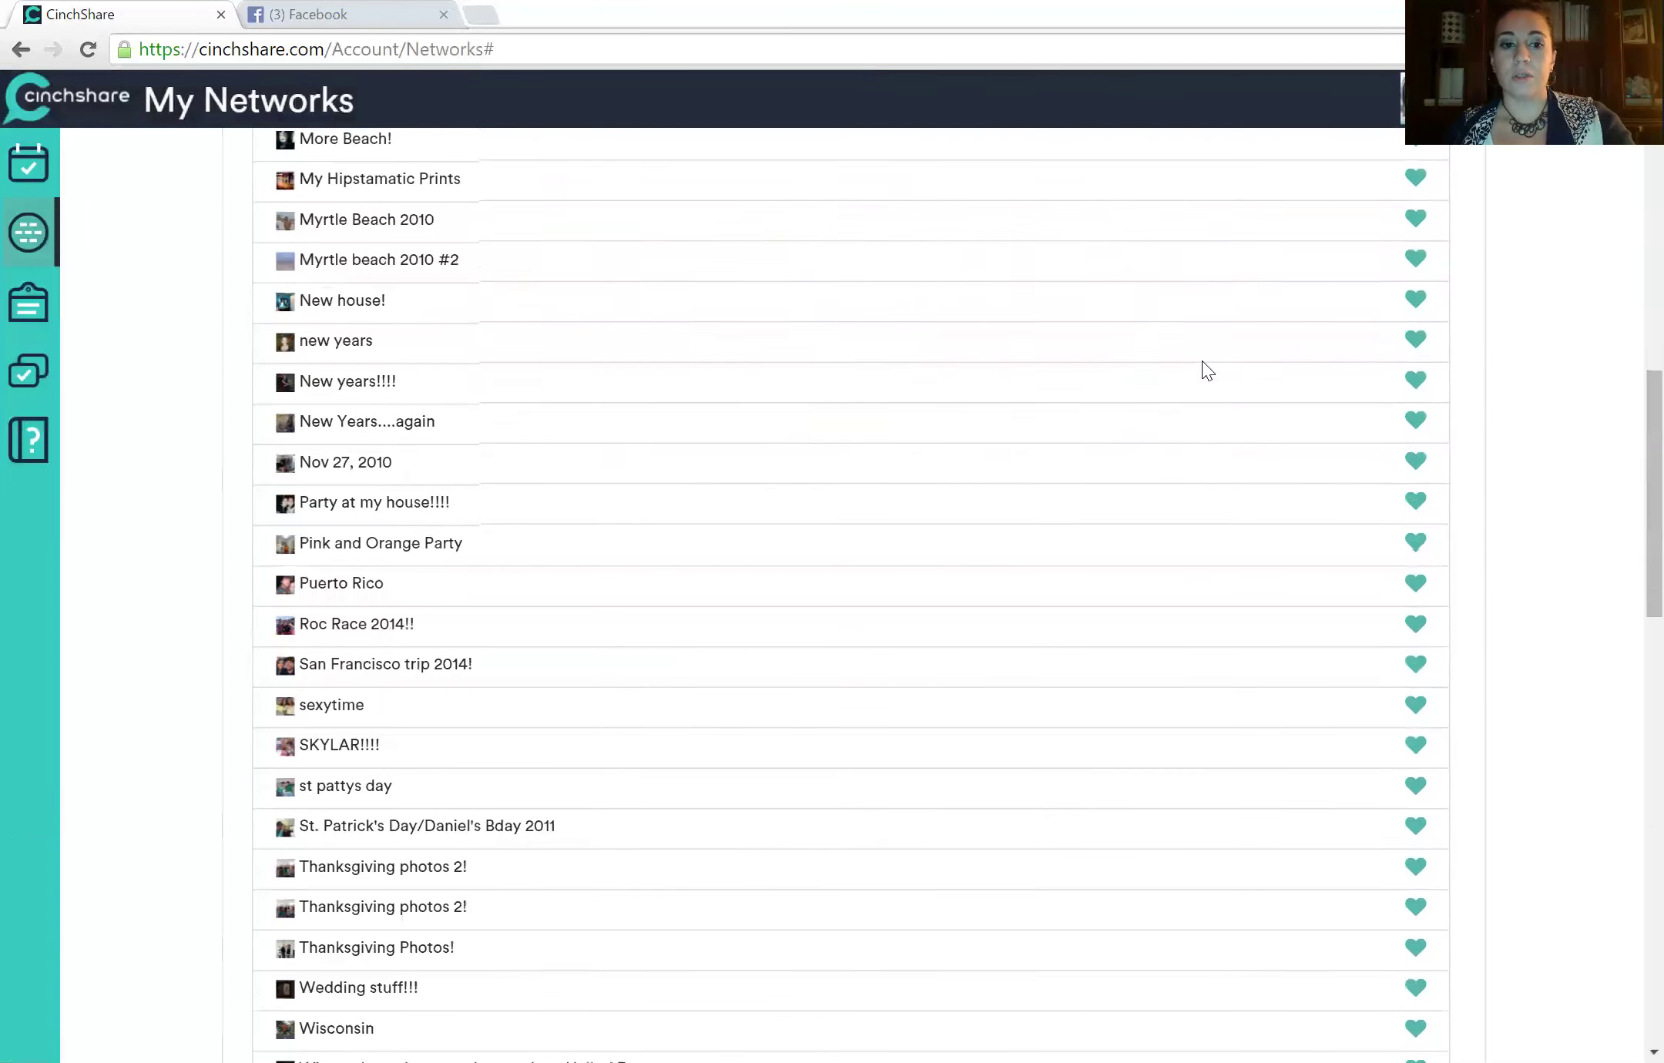
{"action": "scroll", "coordinate": [1207, 371], "scroll_direction": "down", "scroll_amount": 7}
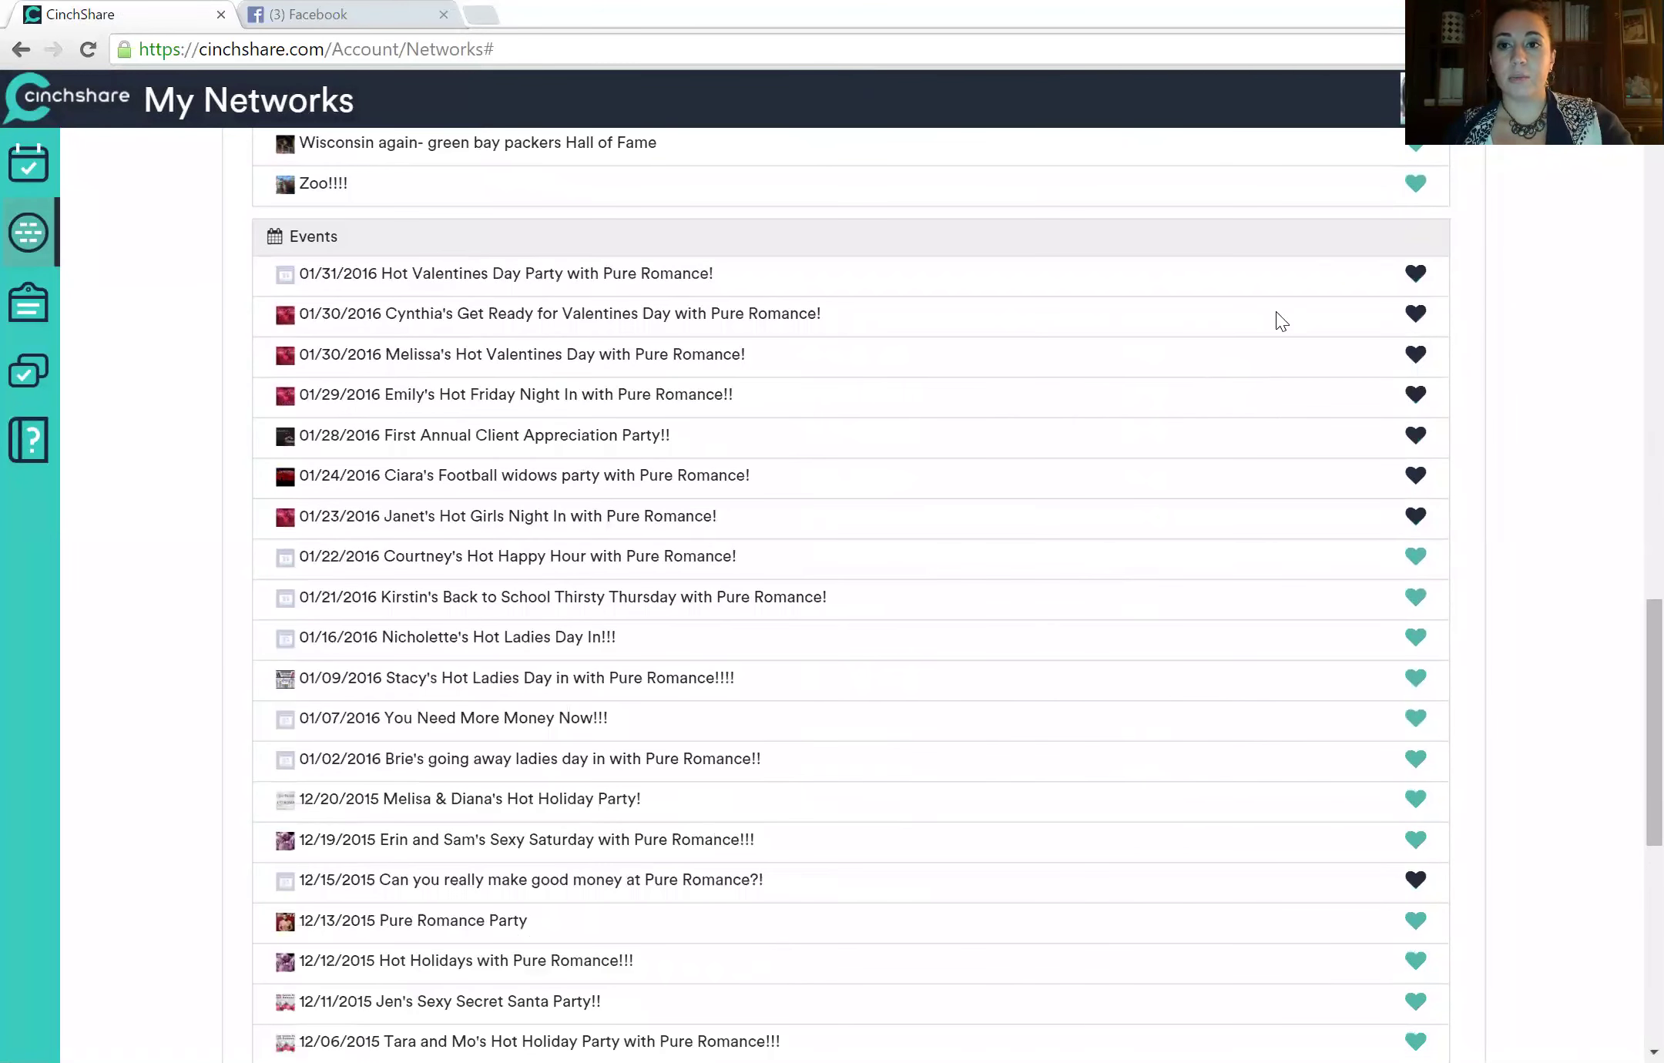
Toggle the favorite mark of the 01/31/2016 Hot Valentines Day Party event off and back on.
{"action": "left_click", "coordinate": [1416, 277]}
{"action": "left_click", "coordinate": [1416, 278]}
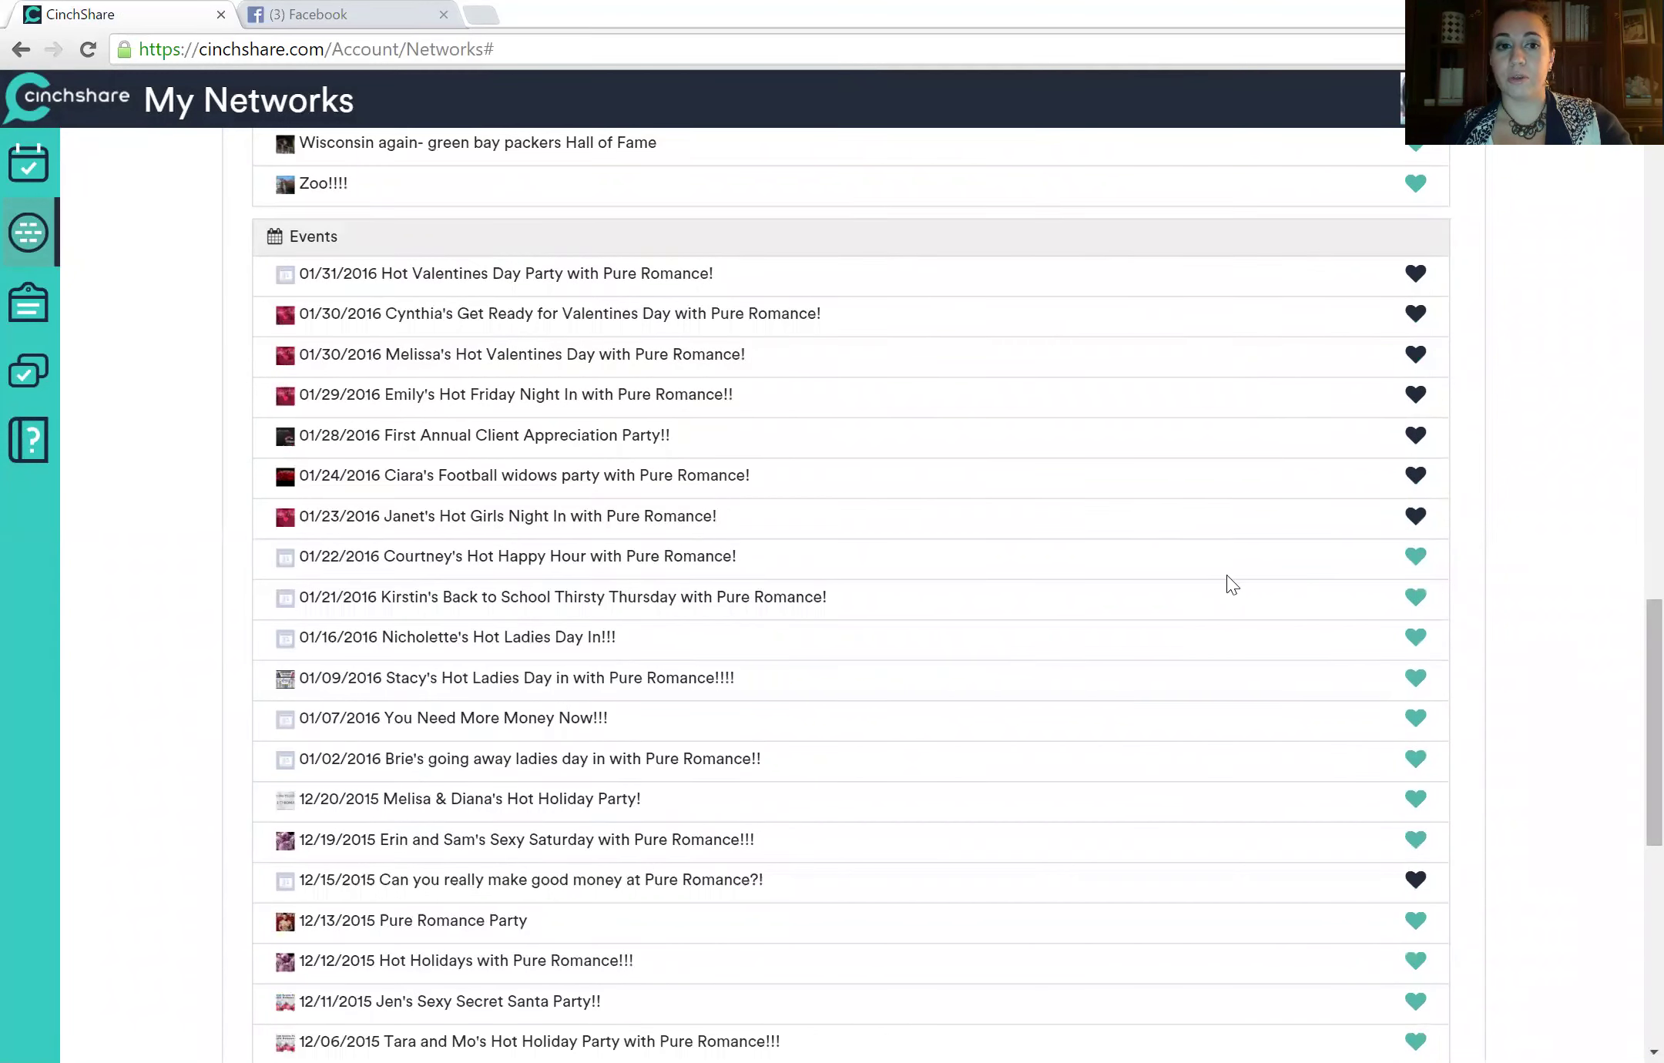
Expand the VIP's group and The Royal T's group under Groups and examine their events.
{"action": "scroll", "coordinate": [1230, 637], "scroll_direction": "down", "scroll_amount": 5}
{"action": "scroll", "coordinate": [1233, 638], "scroll_direction": "down", "scroll_amount": 4}
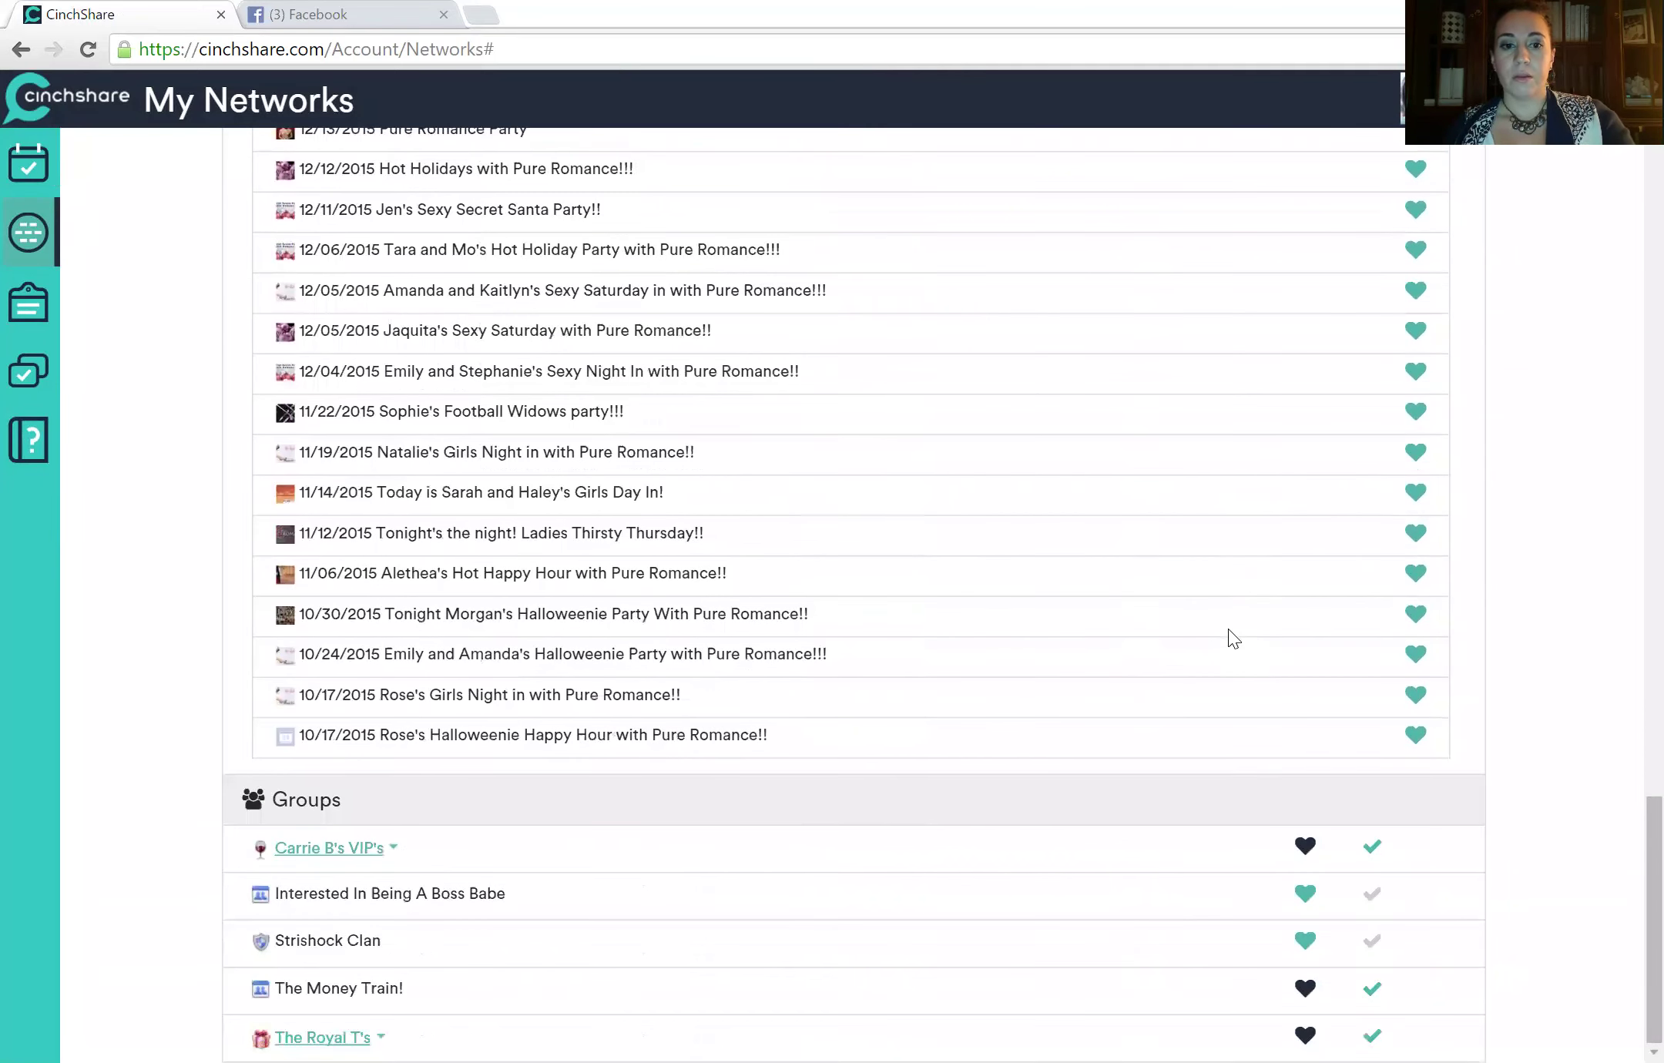
{"action": "left_click", "coordinate": [395, 850]}
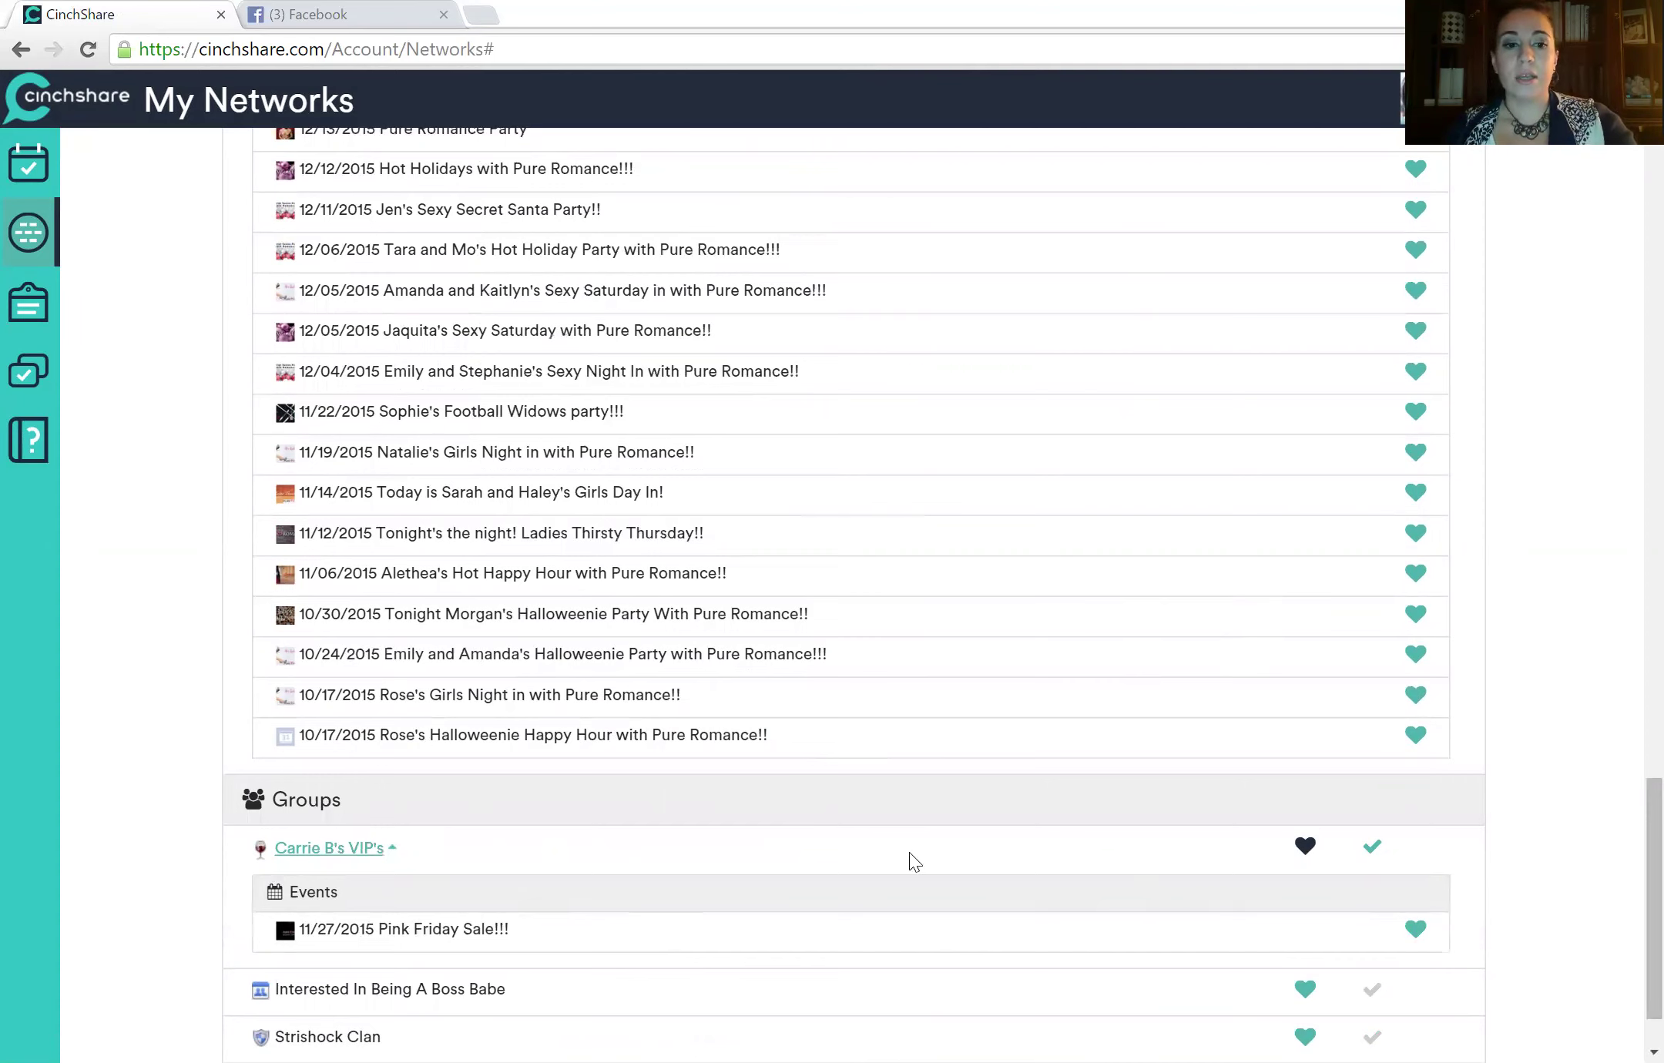
{"action": "scroll", "coordinate": [915, 861], "scroll_direction": "down", "scroll_amount": 1}
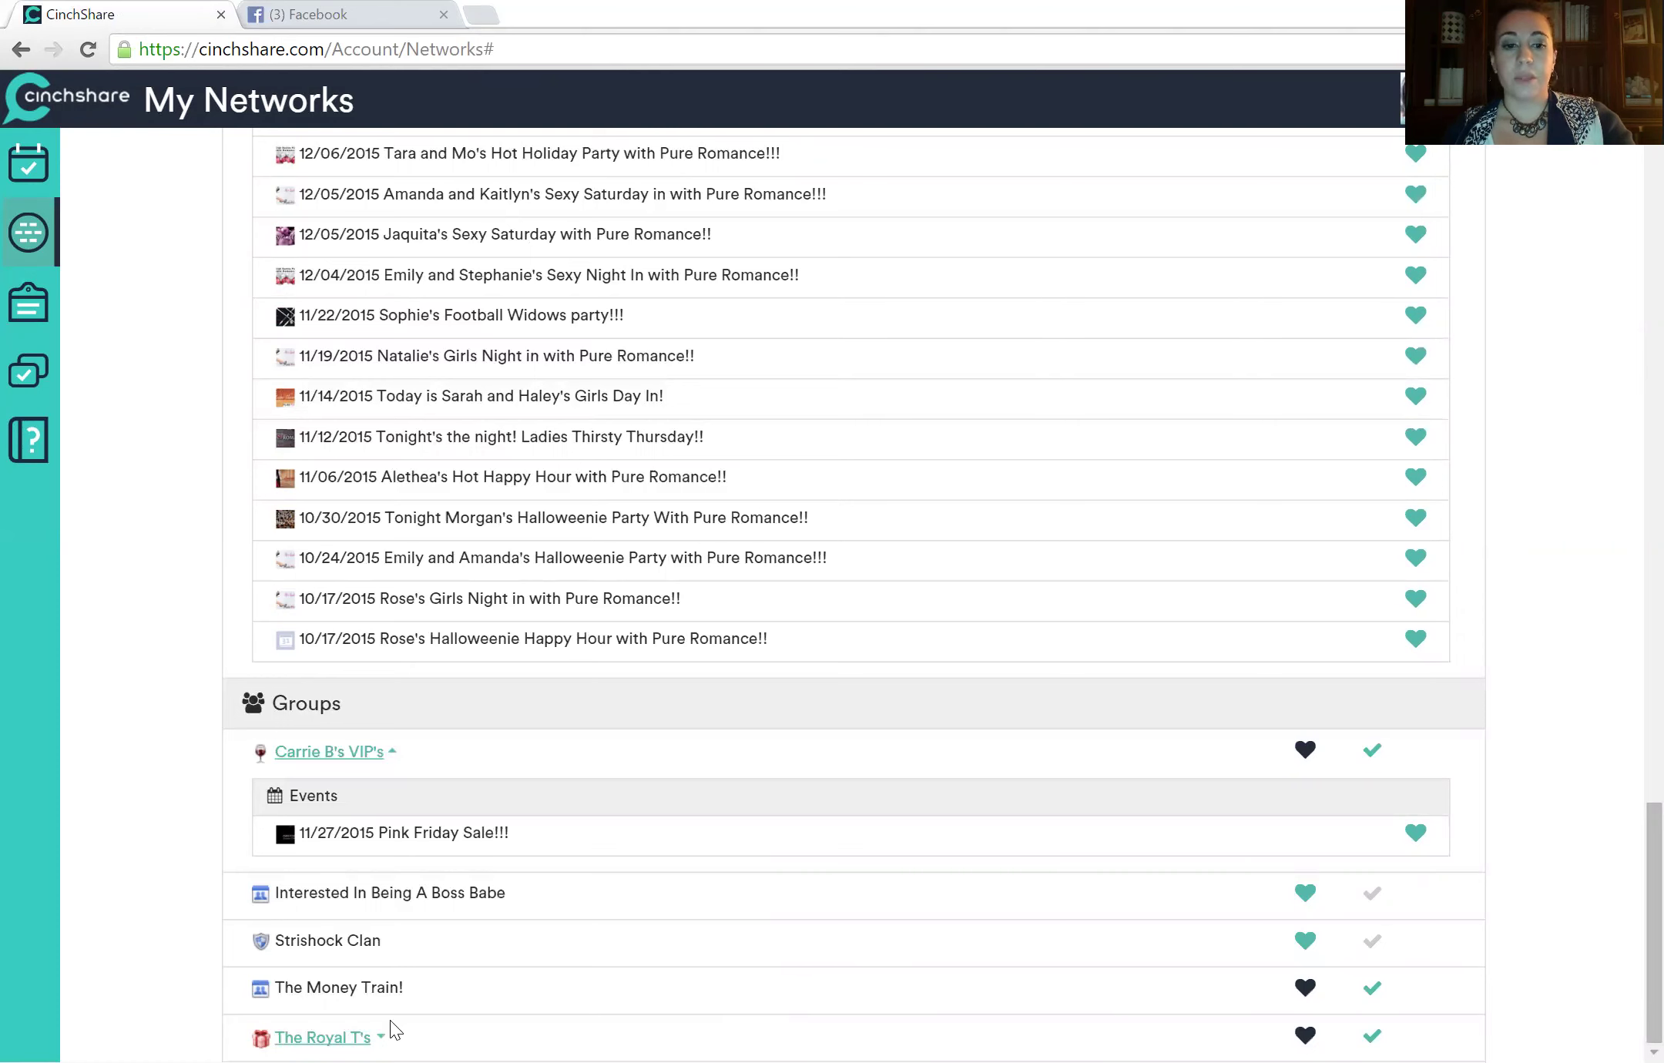
{"action": "left_click", "coordinate": [323, 1038]}
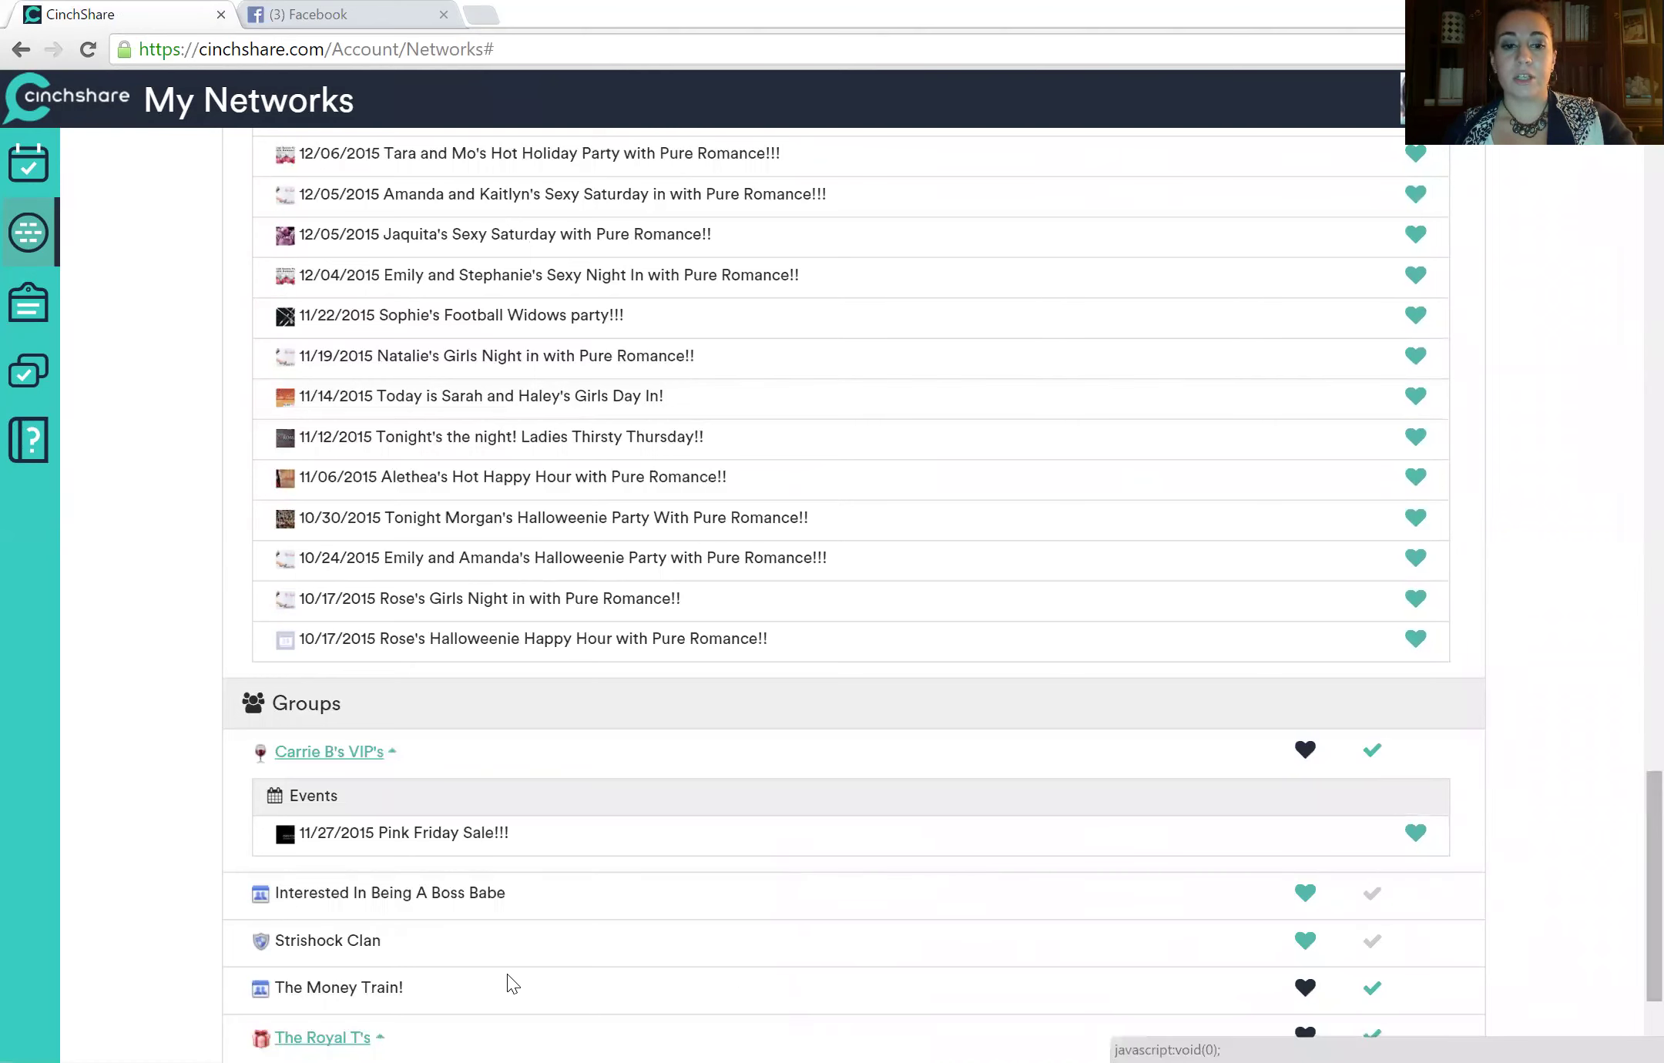
{"action": "scroll", "coordinate": [509, 985], "scroll_direction": "down", "scroll_amount": 2}
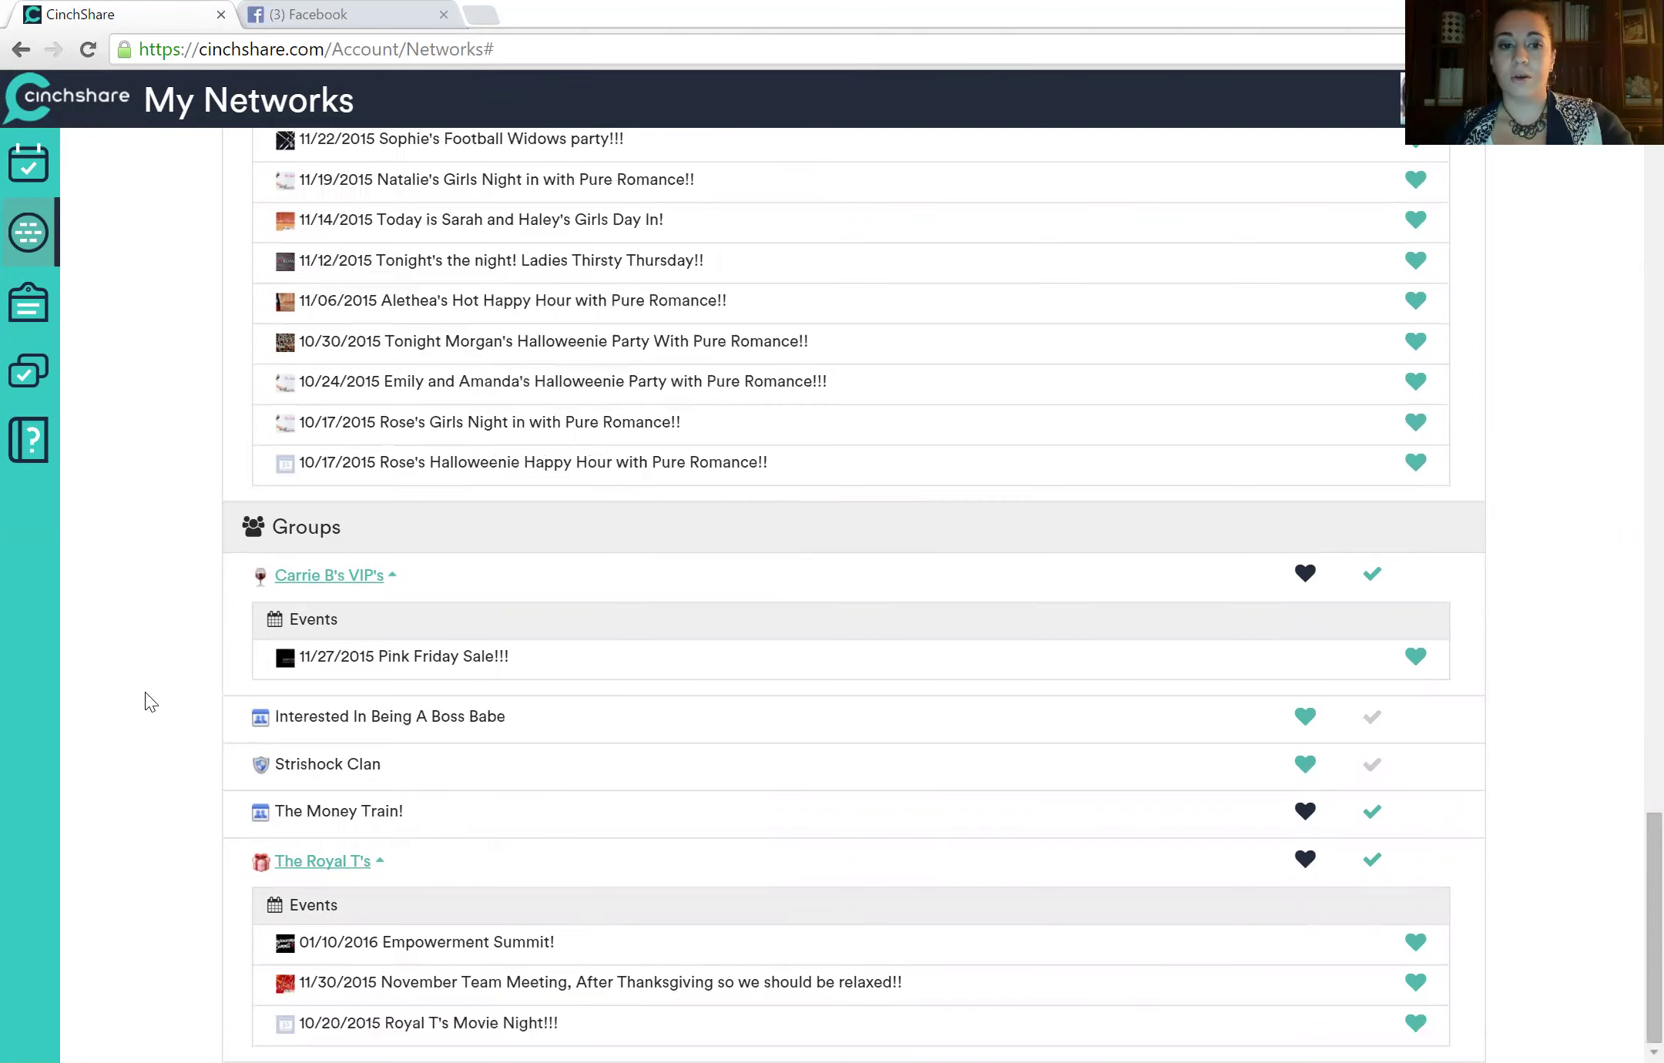
{"action": "scroll", "coordinate": [149, 699], "scroll_direction": "up", "scroll_amount": 10}
{"action": "scroll", "coordinate": [149, 699], "scroll_direction": "up", "scroll_amount": 10}
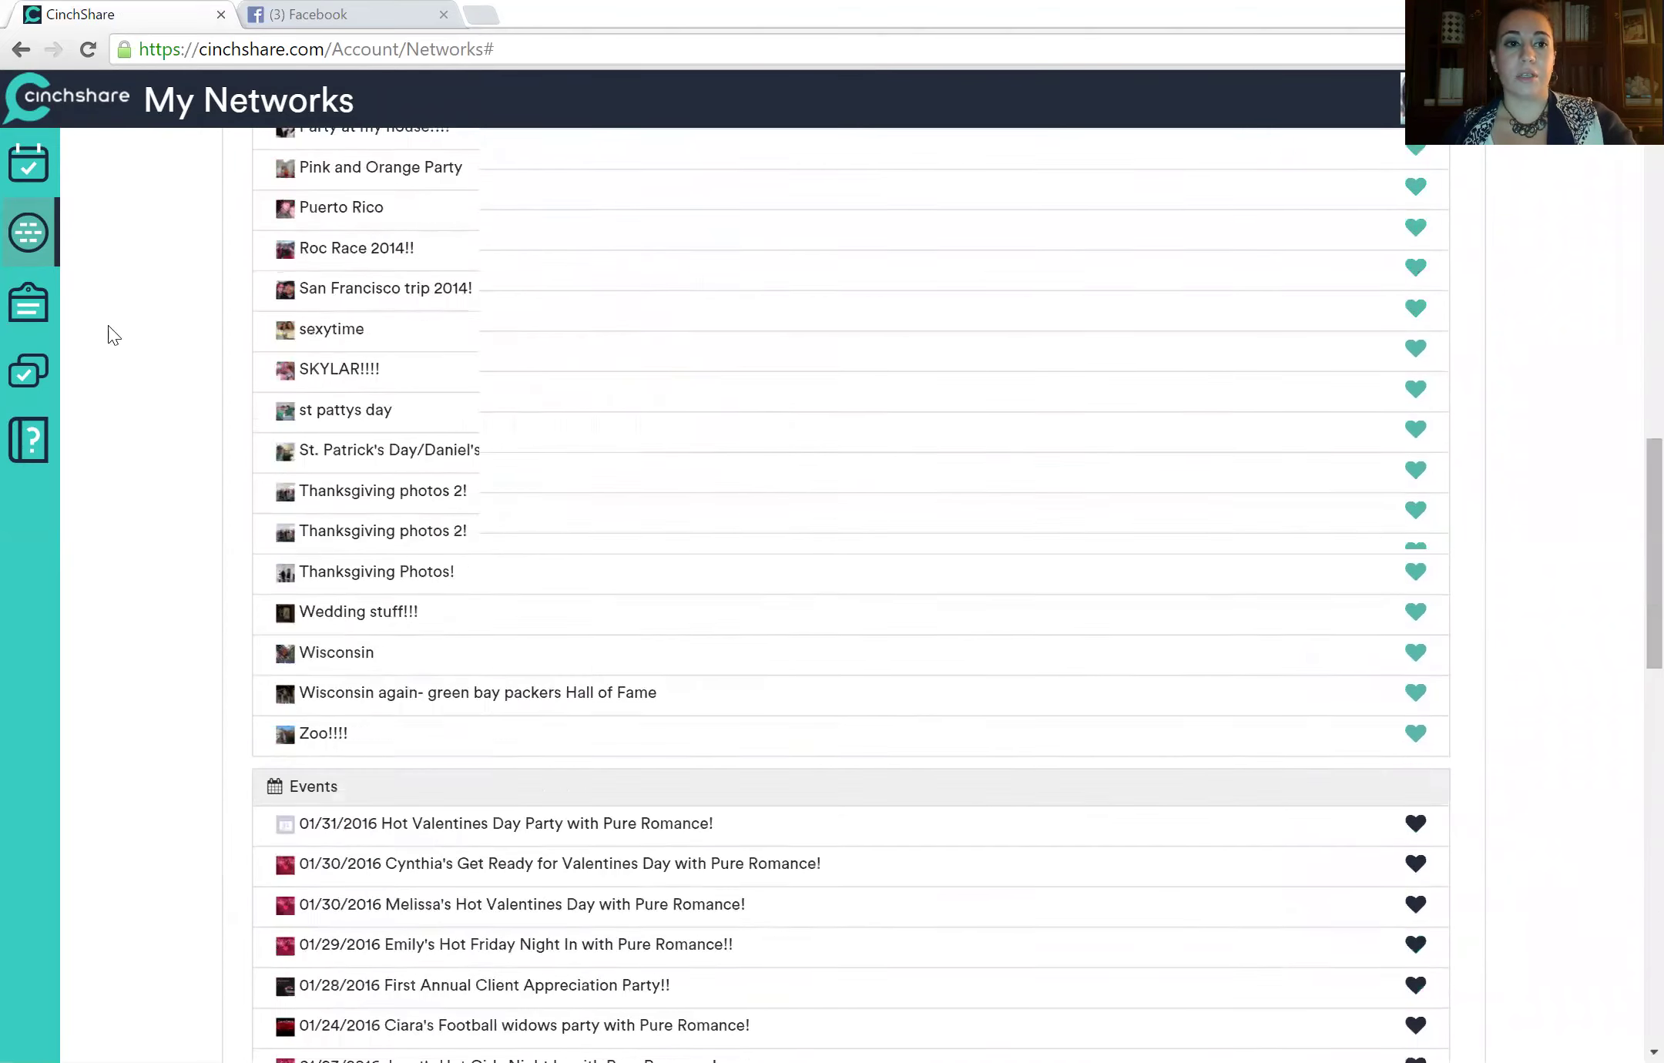
Return to Schedule a Post and attach images.jpg from the Pure Romance "funny memes" folder as the post photo.
{"action": "left_click", "coordinate": [40, 186]}
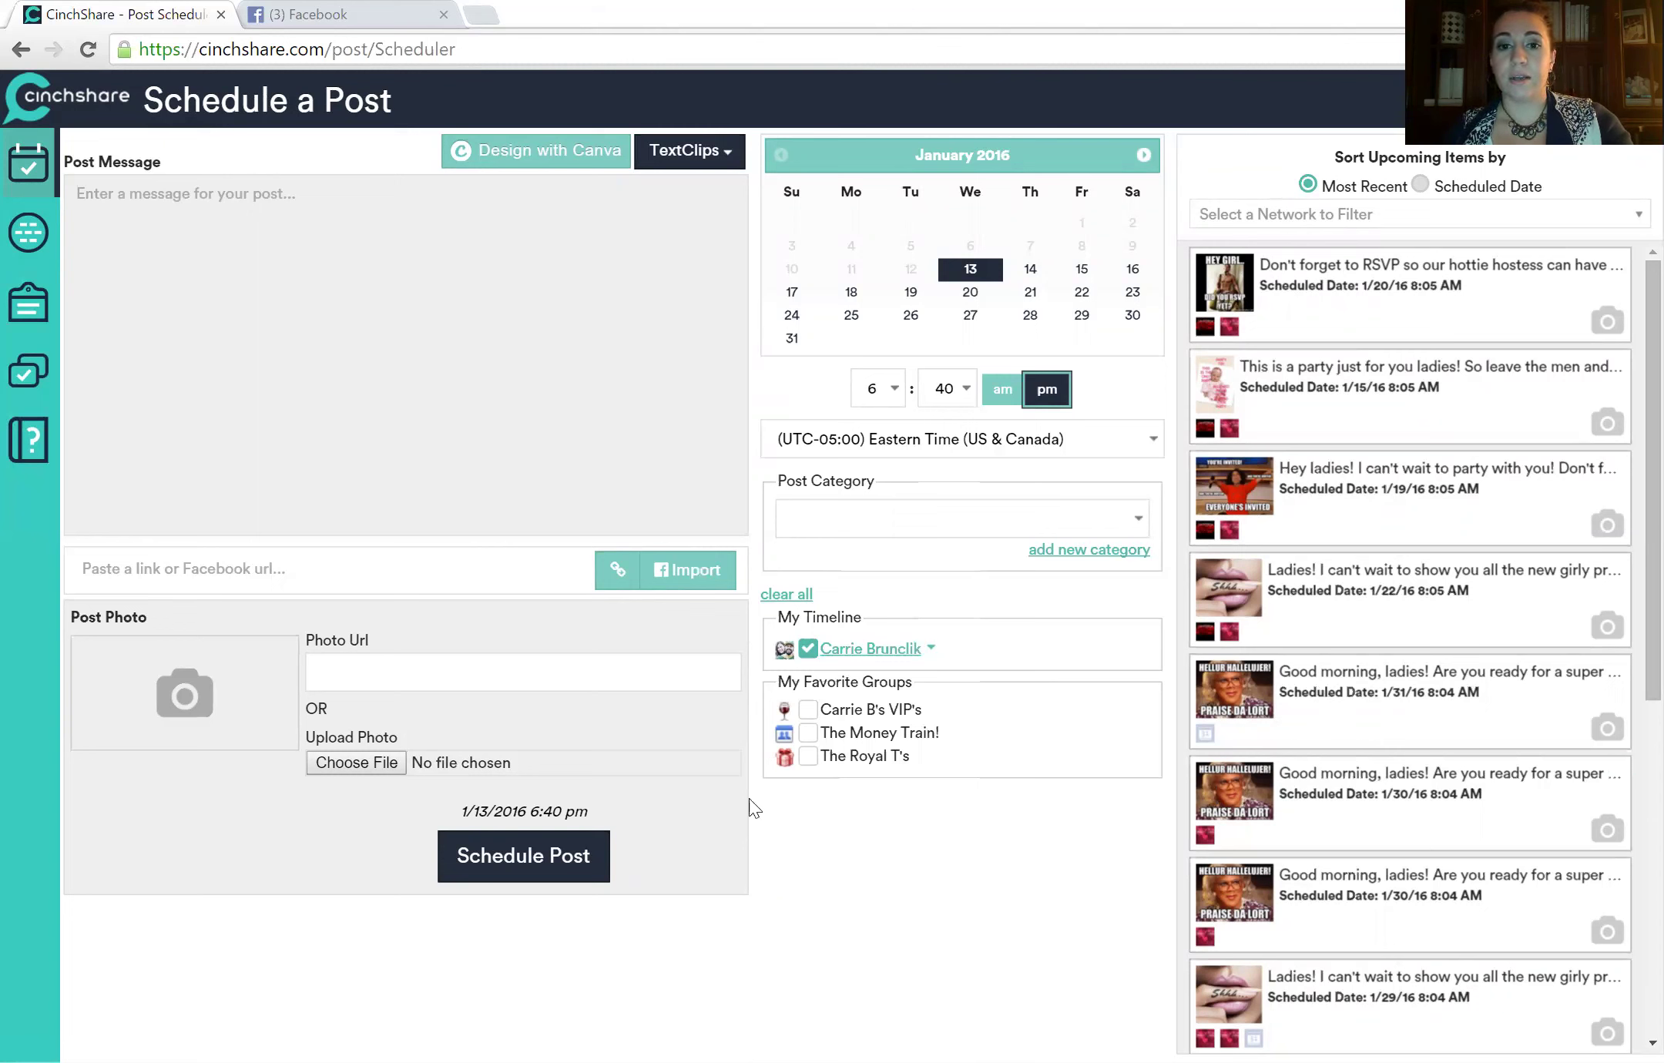
{"action": "left_click", "coordinate": [358, 766]}
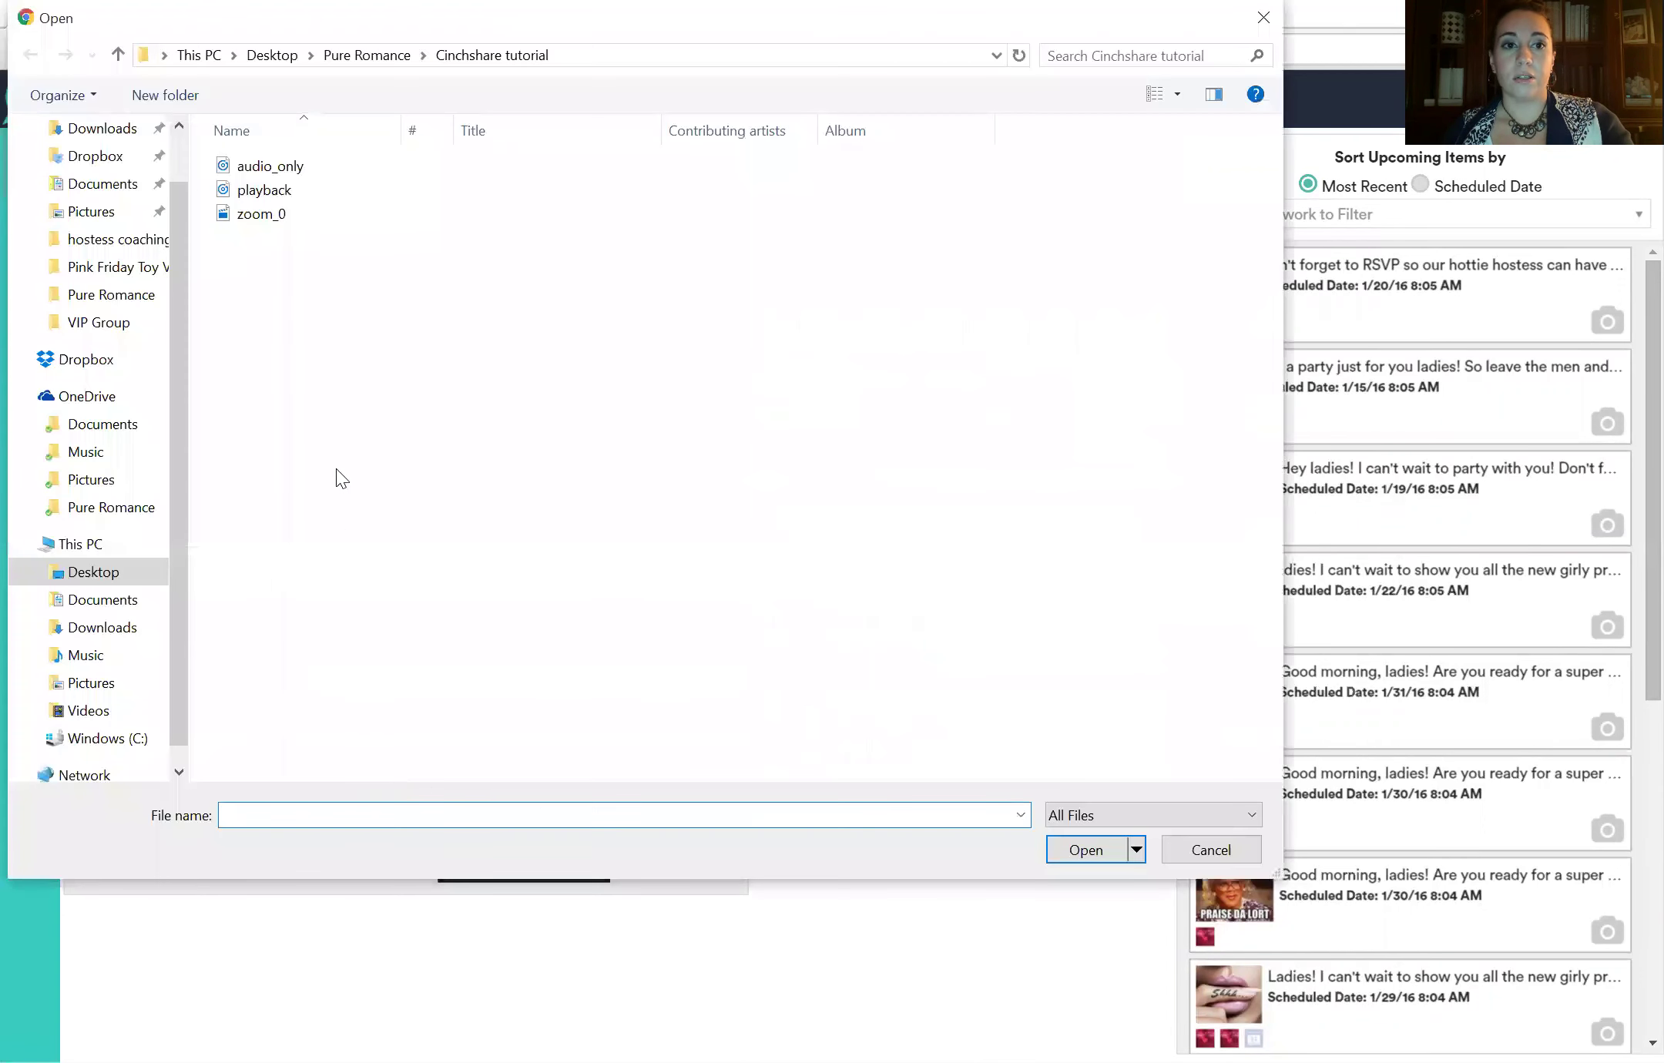
{"action": "left_click", "coordinate": [118, 52]}
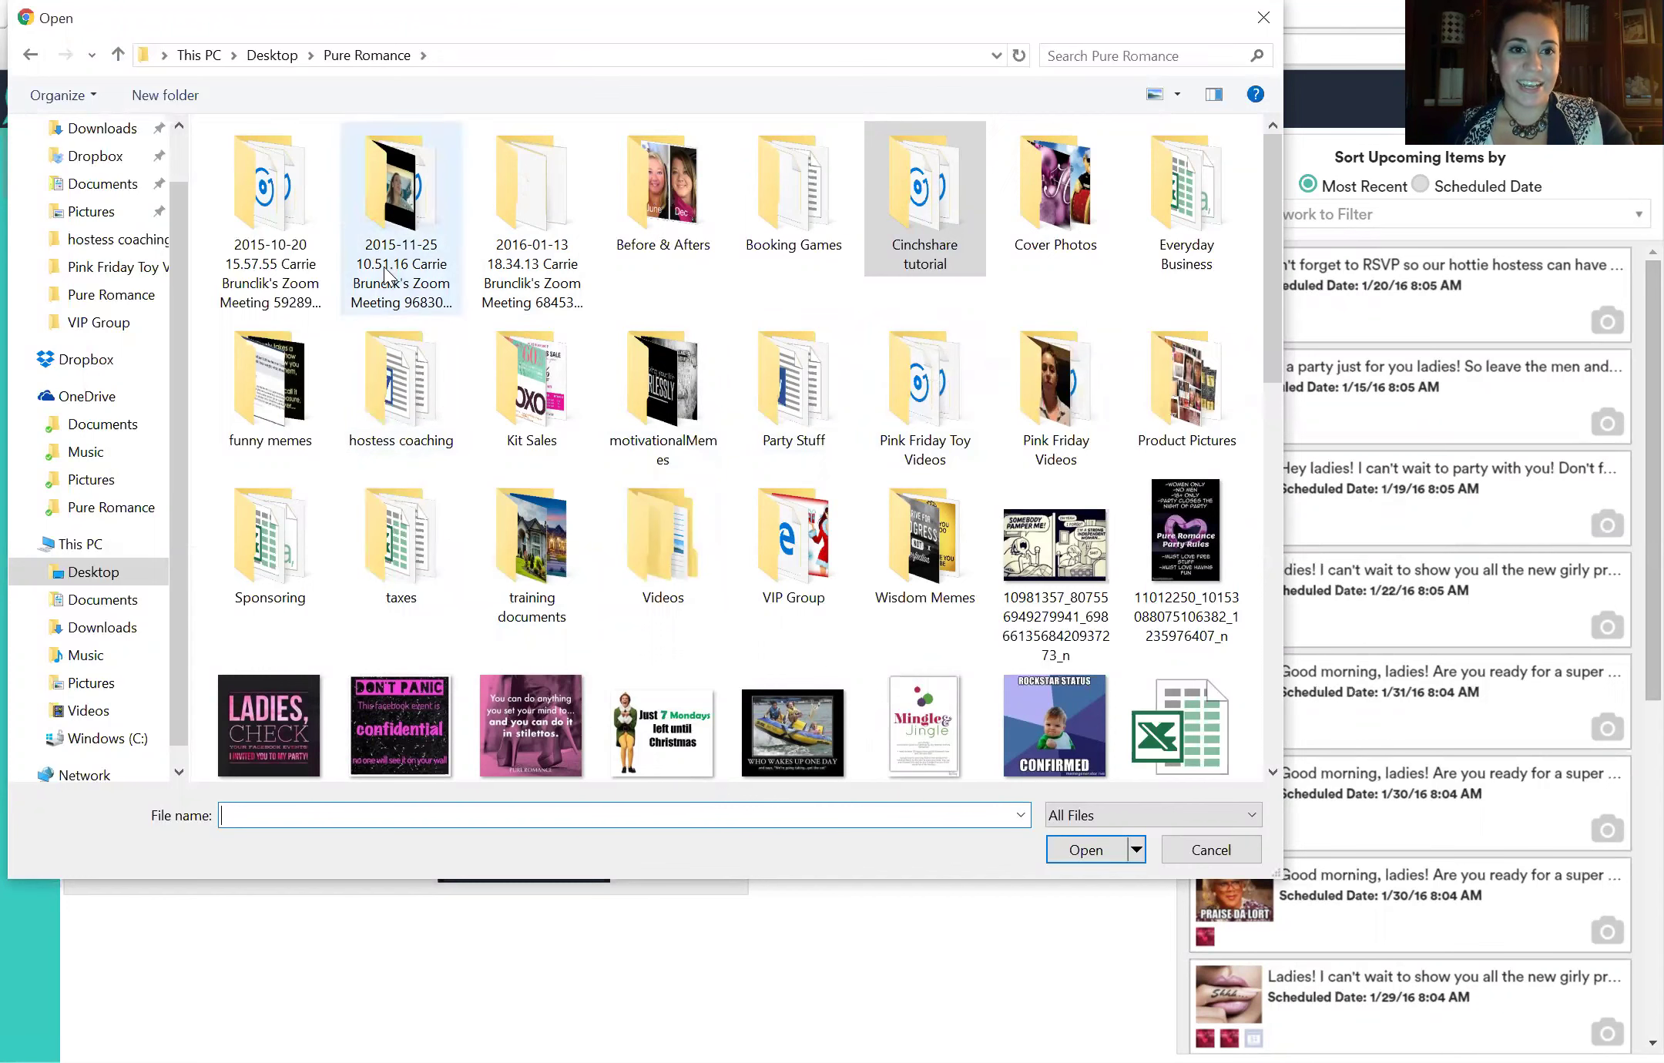
{"action": "scroll", "coordinate": [783, 609], "scroll_direction": "down", "scroll_amount": 2}
{"action": "scroll", "coordinate": [783, 613], "scroll_direction": "up", "scroll_amount": 1}
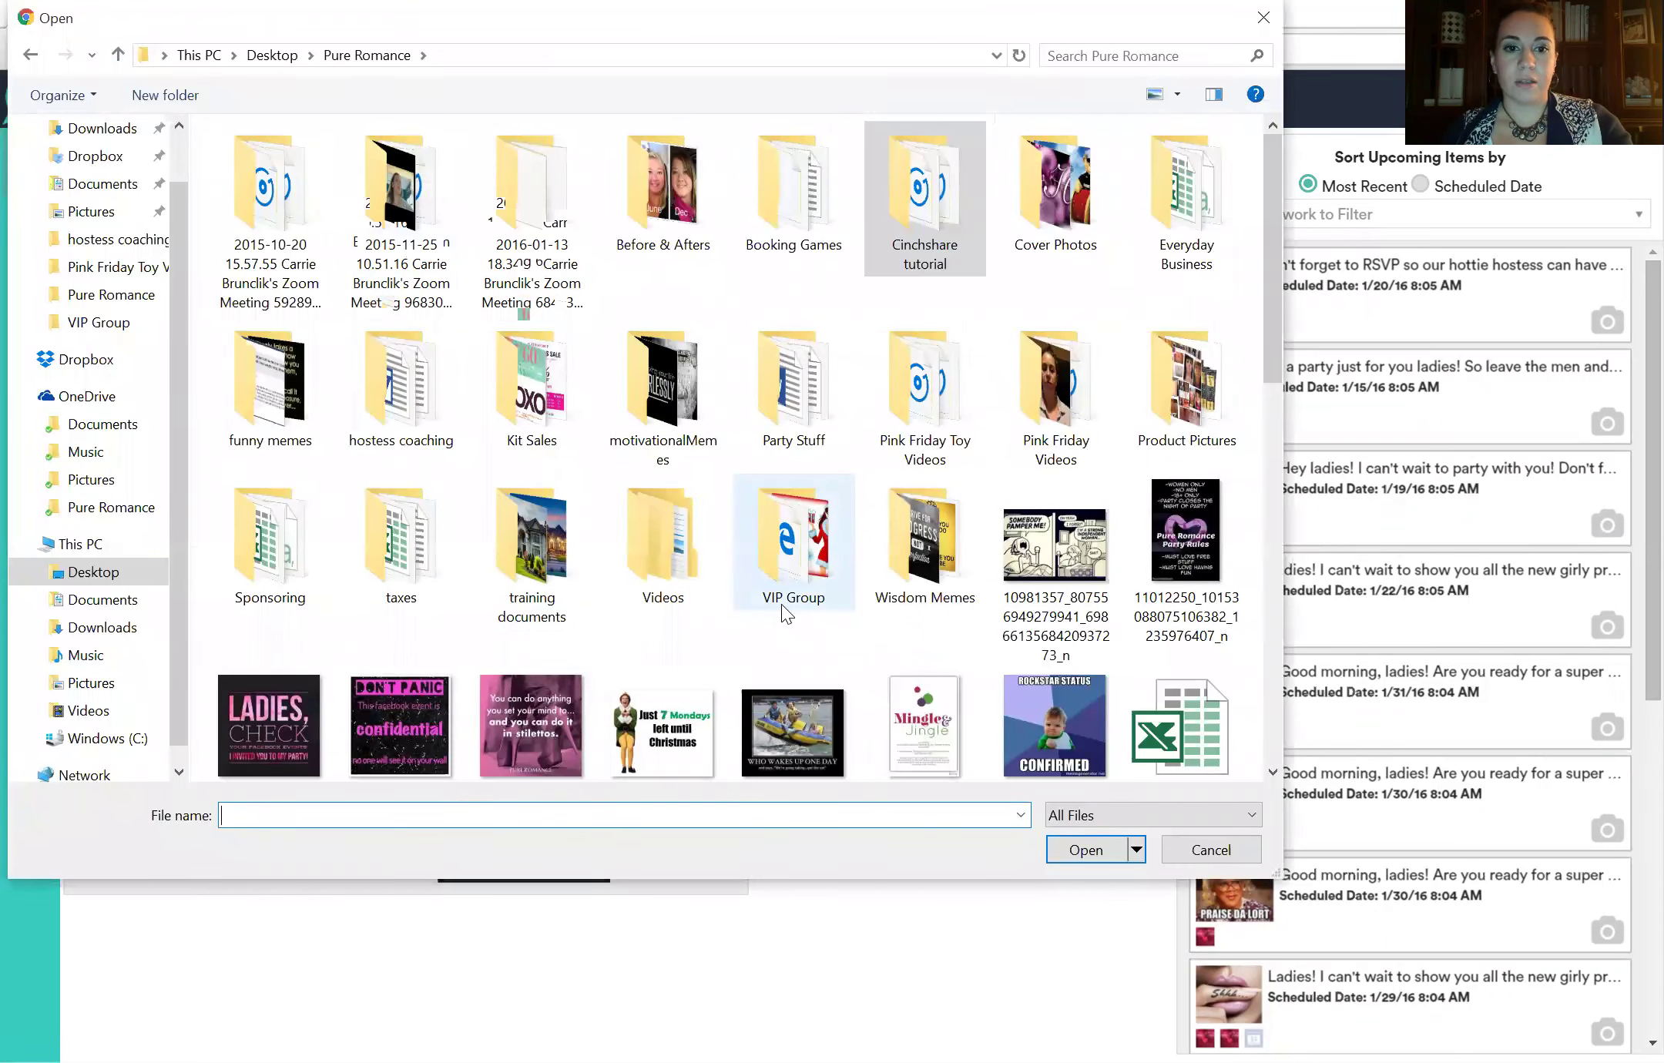
{"action": "scroll", "coordinate": [782, 612], "scroll_direction": "down", "scroll_amount": 4}
{"action": "scroll", "coordinate": [783, 610], "scroll_direction": "down", "scroll_amount": 2}
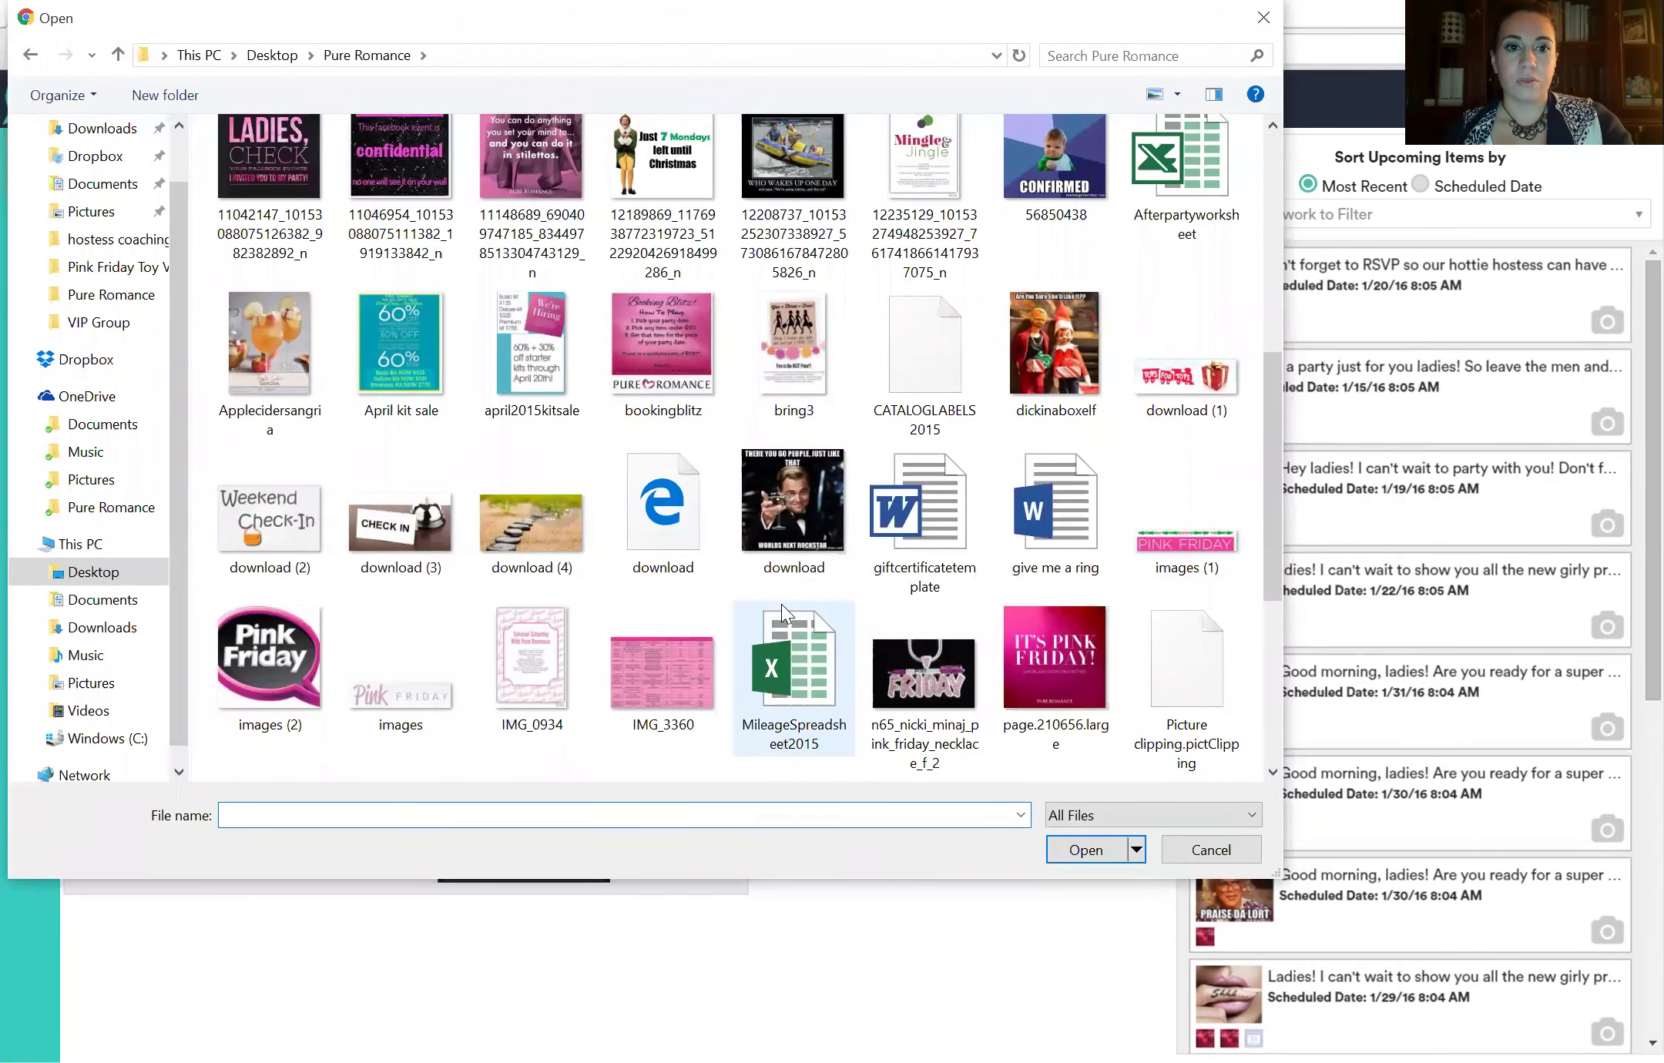
{"action": "scroll", "coordinate": [781, 605], "scroll_direction": "down", "scroll_amount": 2}
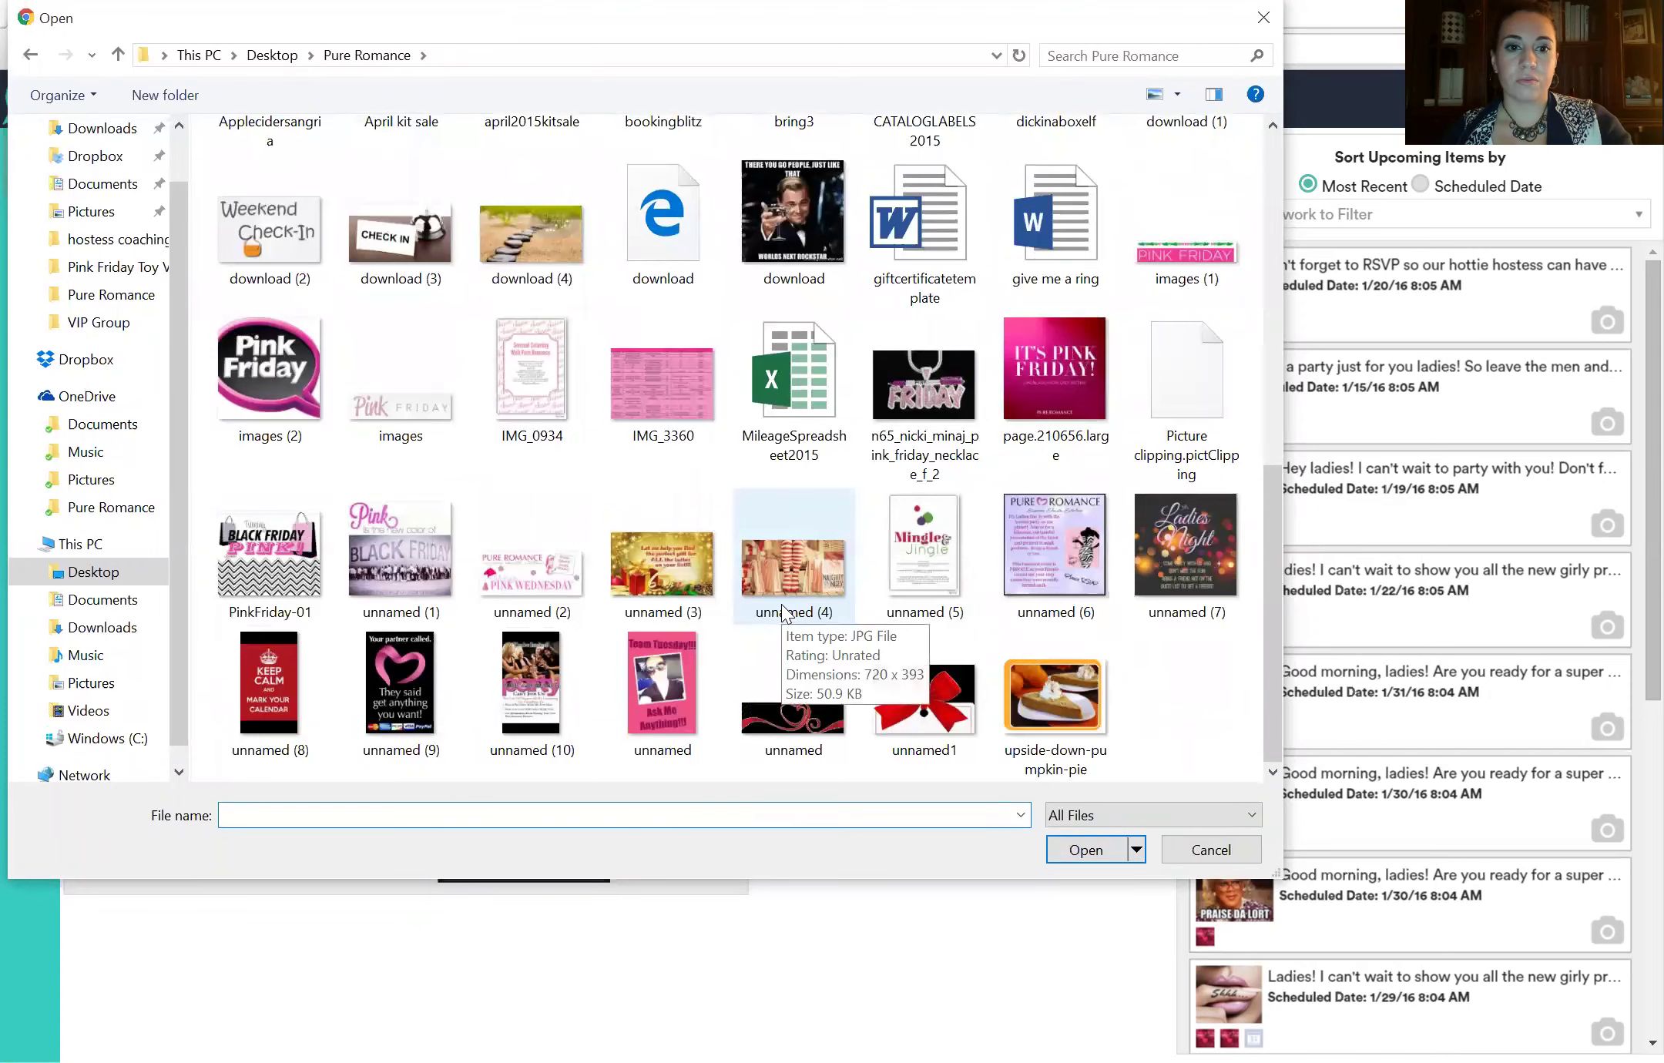
{"action": "scroll", "coordinate": [781, 605], "scroll_direction": "up", "scroll_amount": 5}
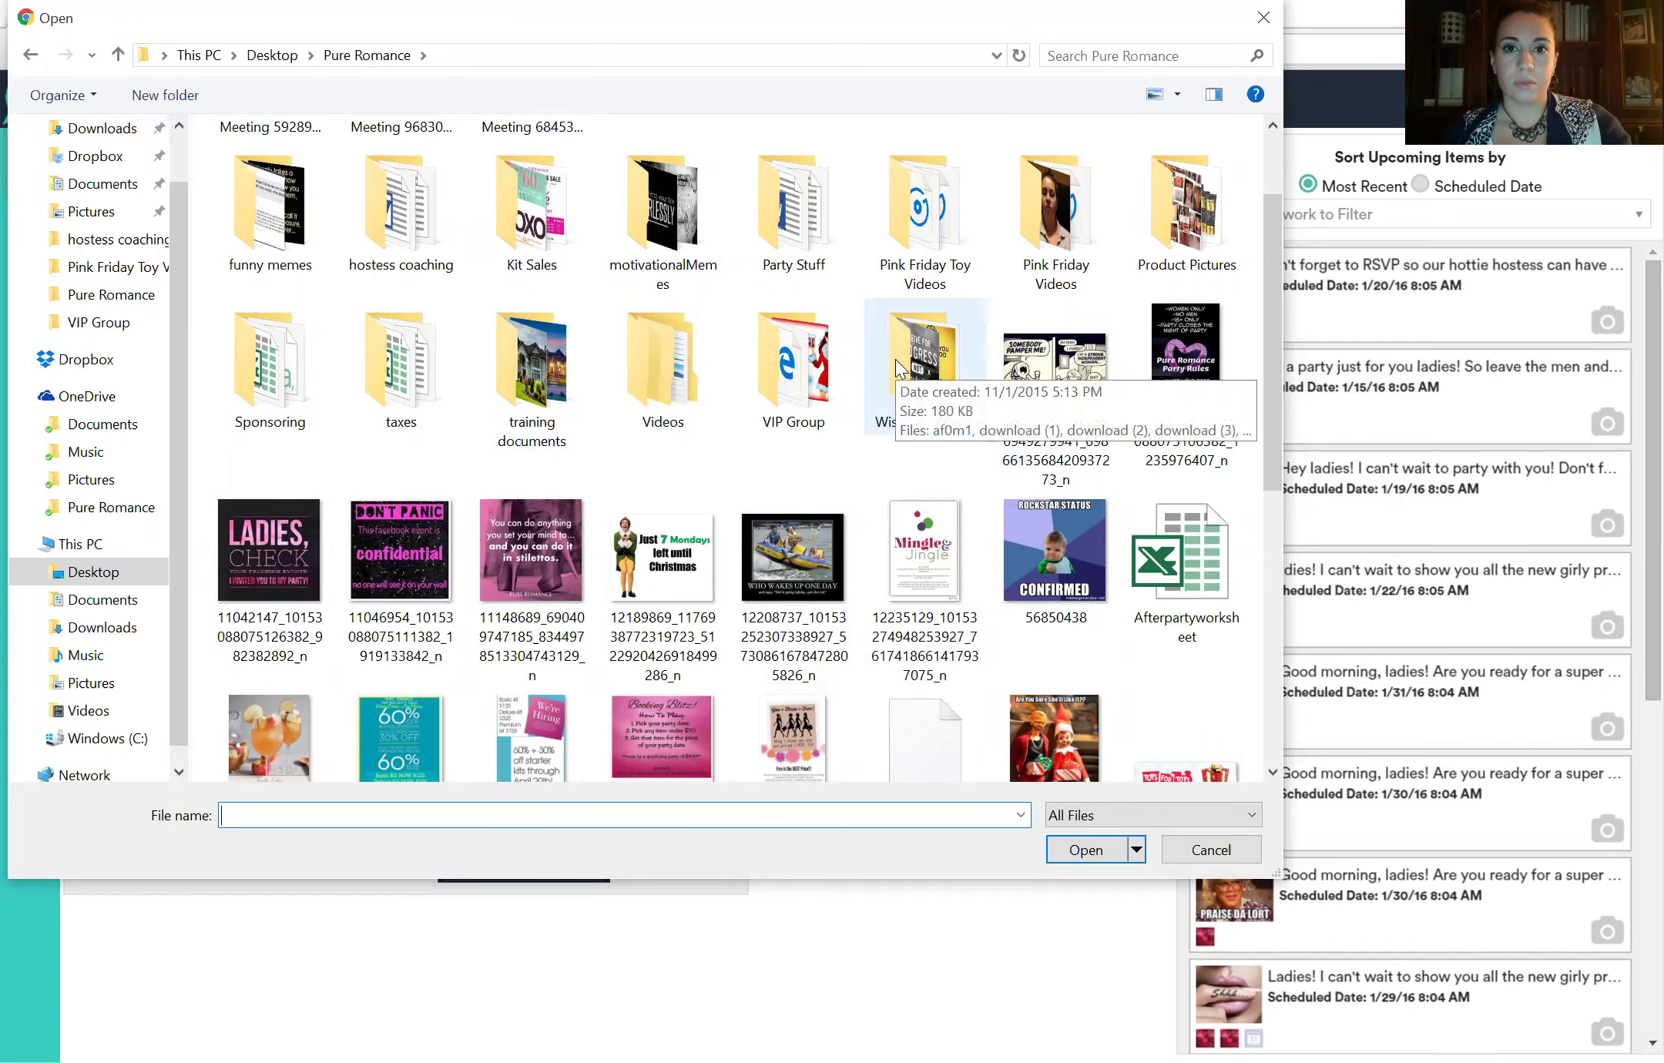
{"action": "scroll", "coordinate": [896, 359], "scroll_direction": "up", "scroll_amount": 2}
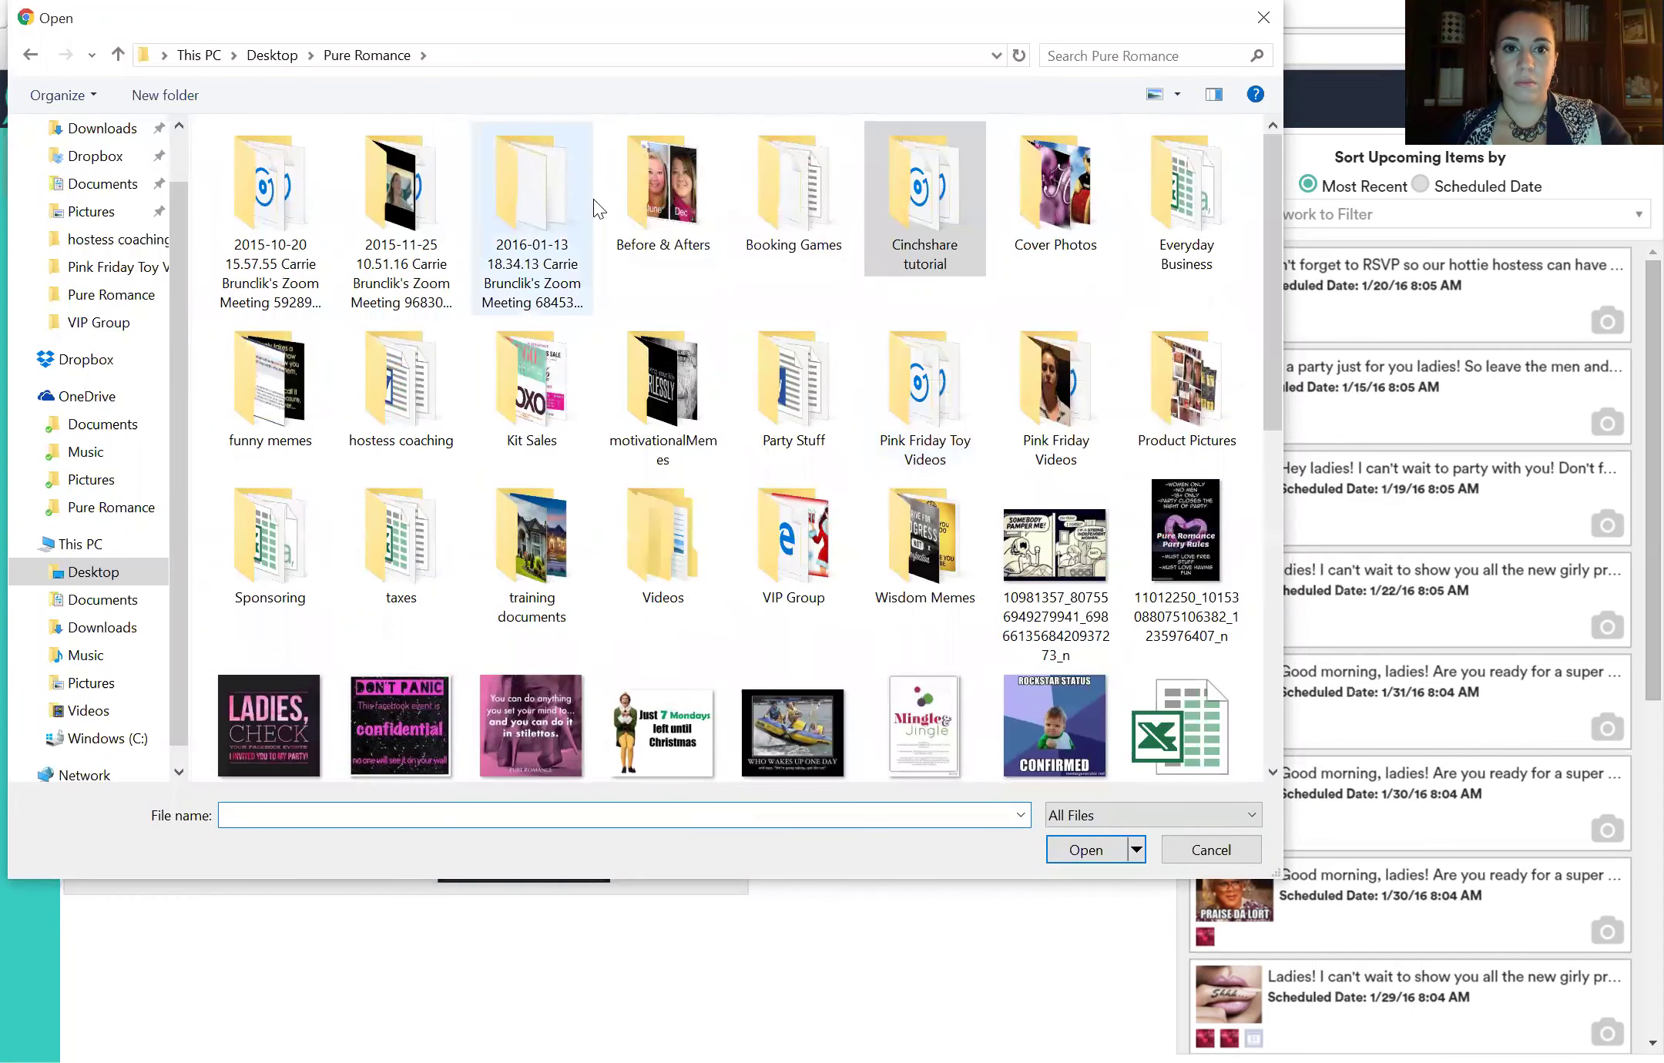
{"action": "double_click", "coordinate": [261, 400]}
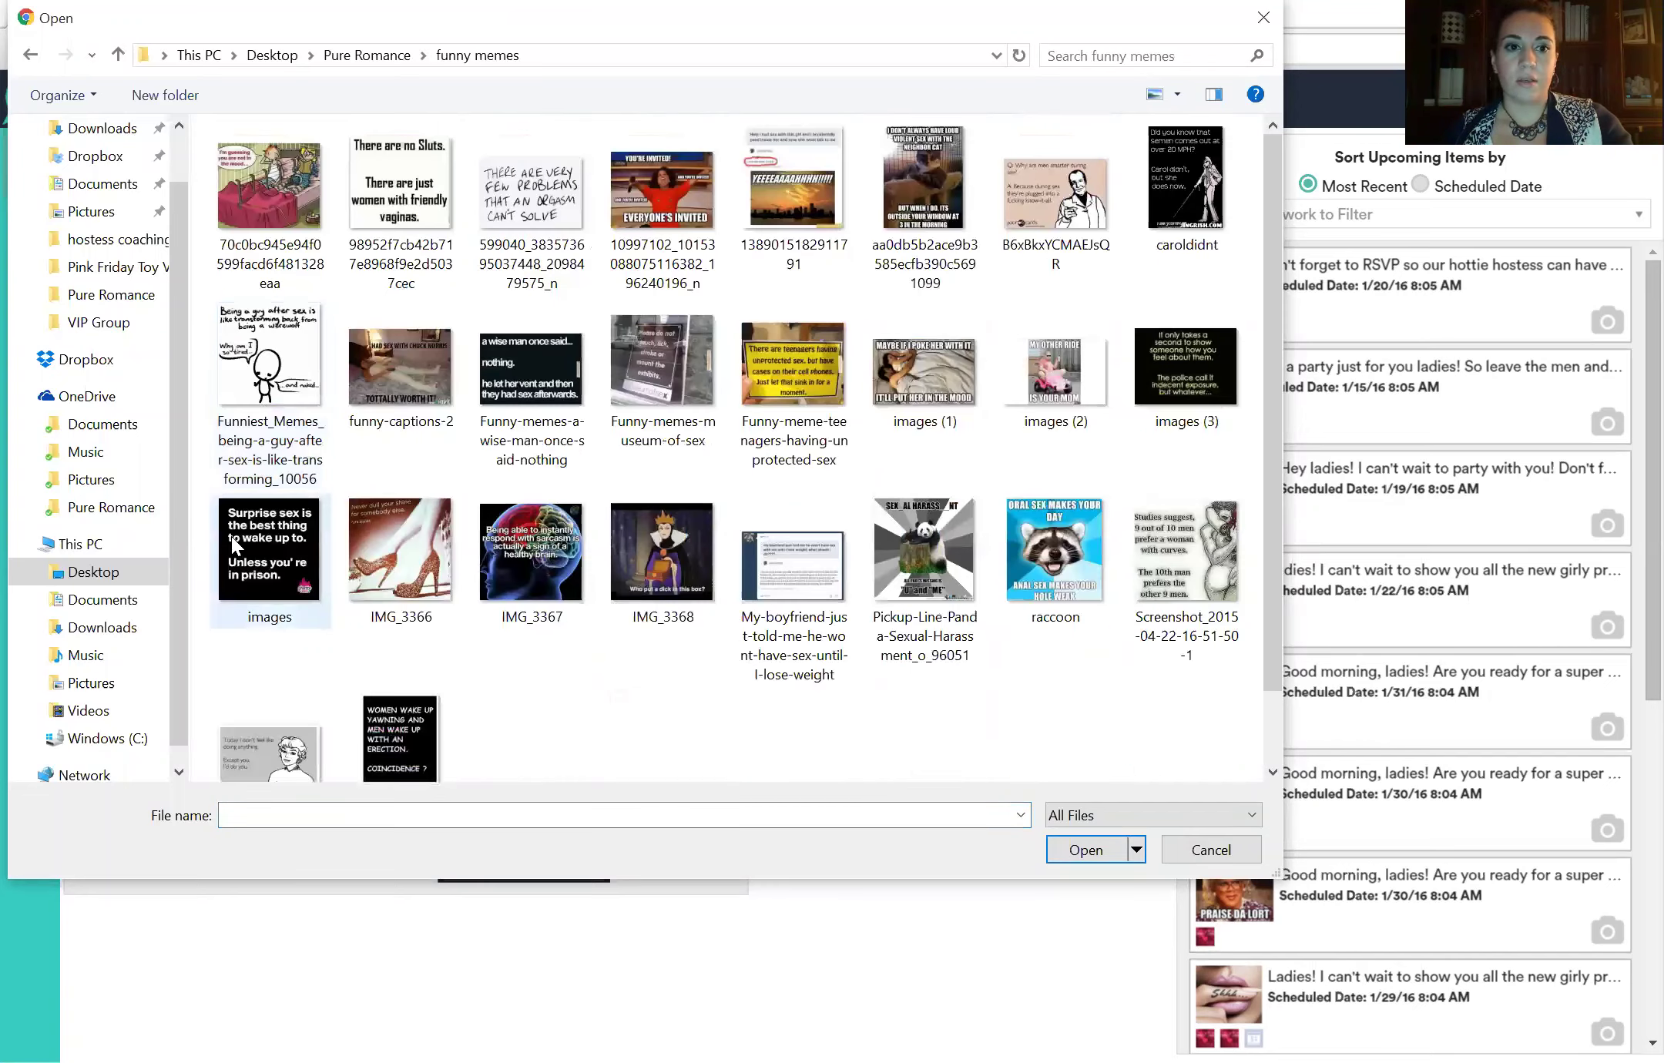
{"action": "double_click", "coordinate": [258, 526]}
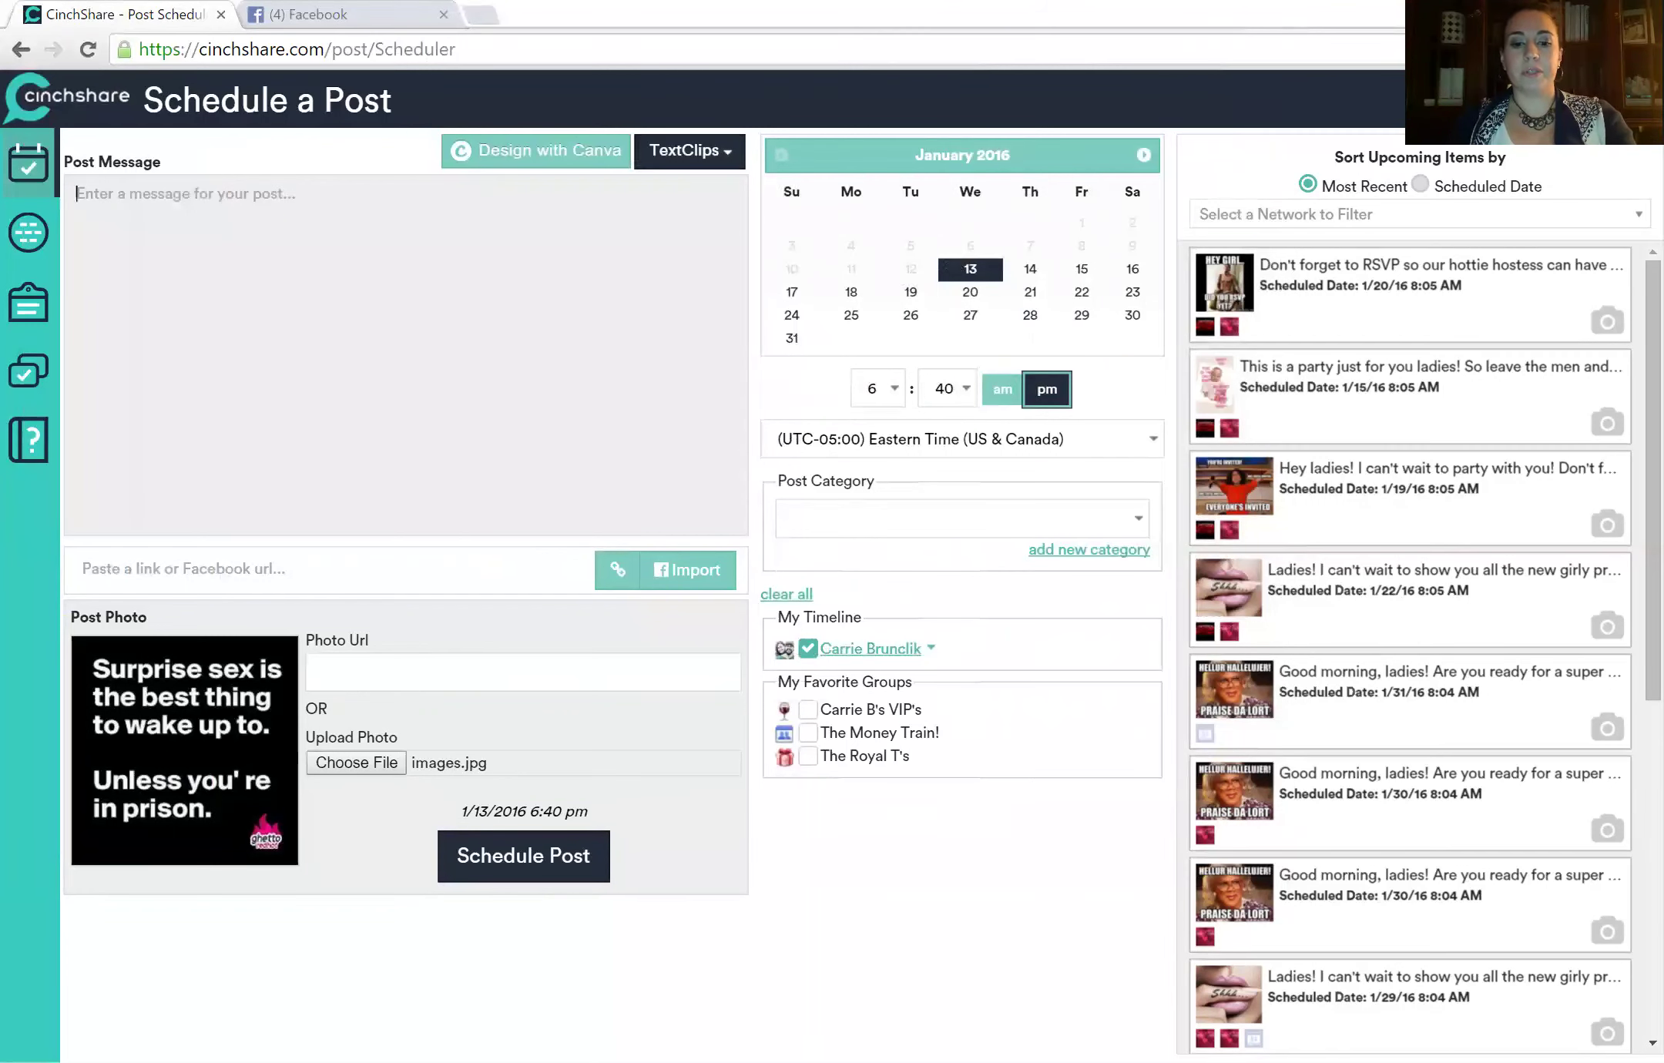
Write the post message "An Oldie but Goodie for your Funny Friday!".
{"action": "type", "text": "A"}
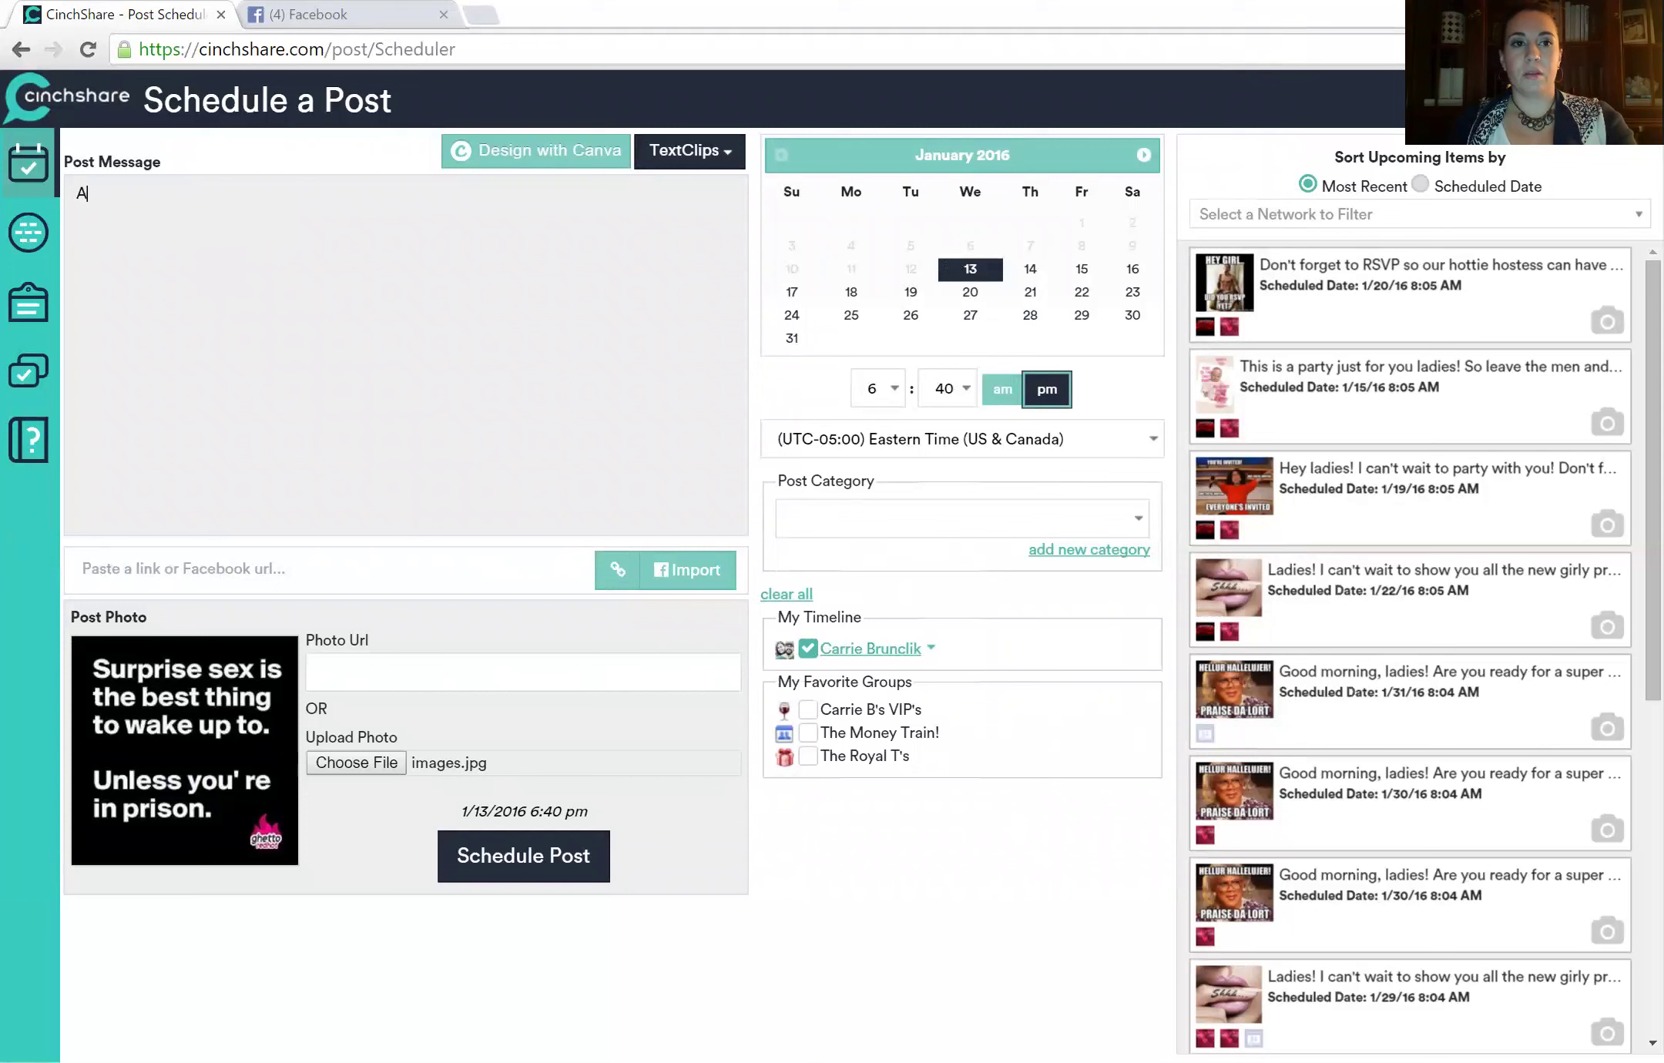
{"action": "type", "text": "n Onld"}
{"action": "key", "text": "BackSpace"}
{"action": "key", "text": "BackSpace"}
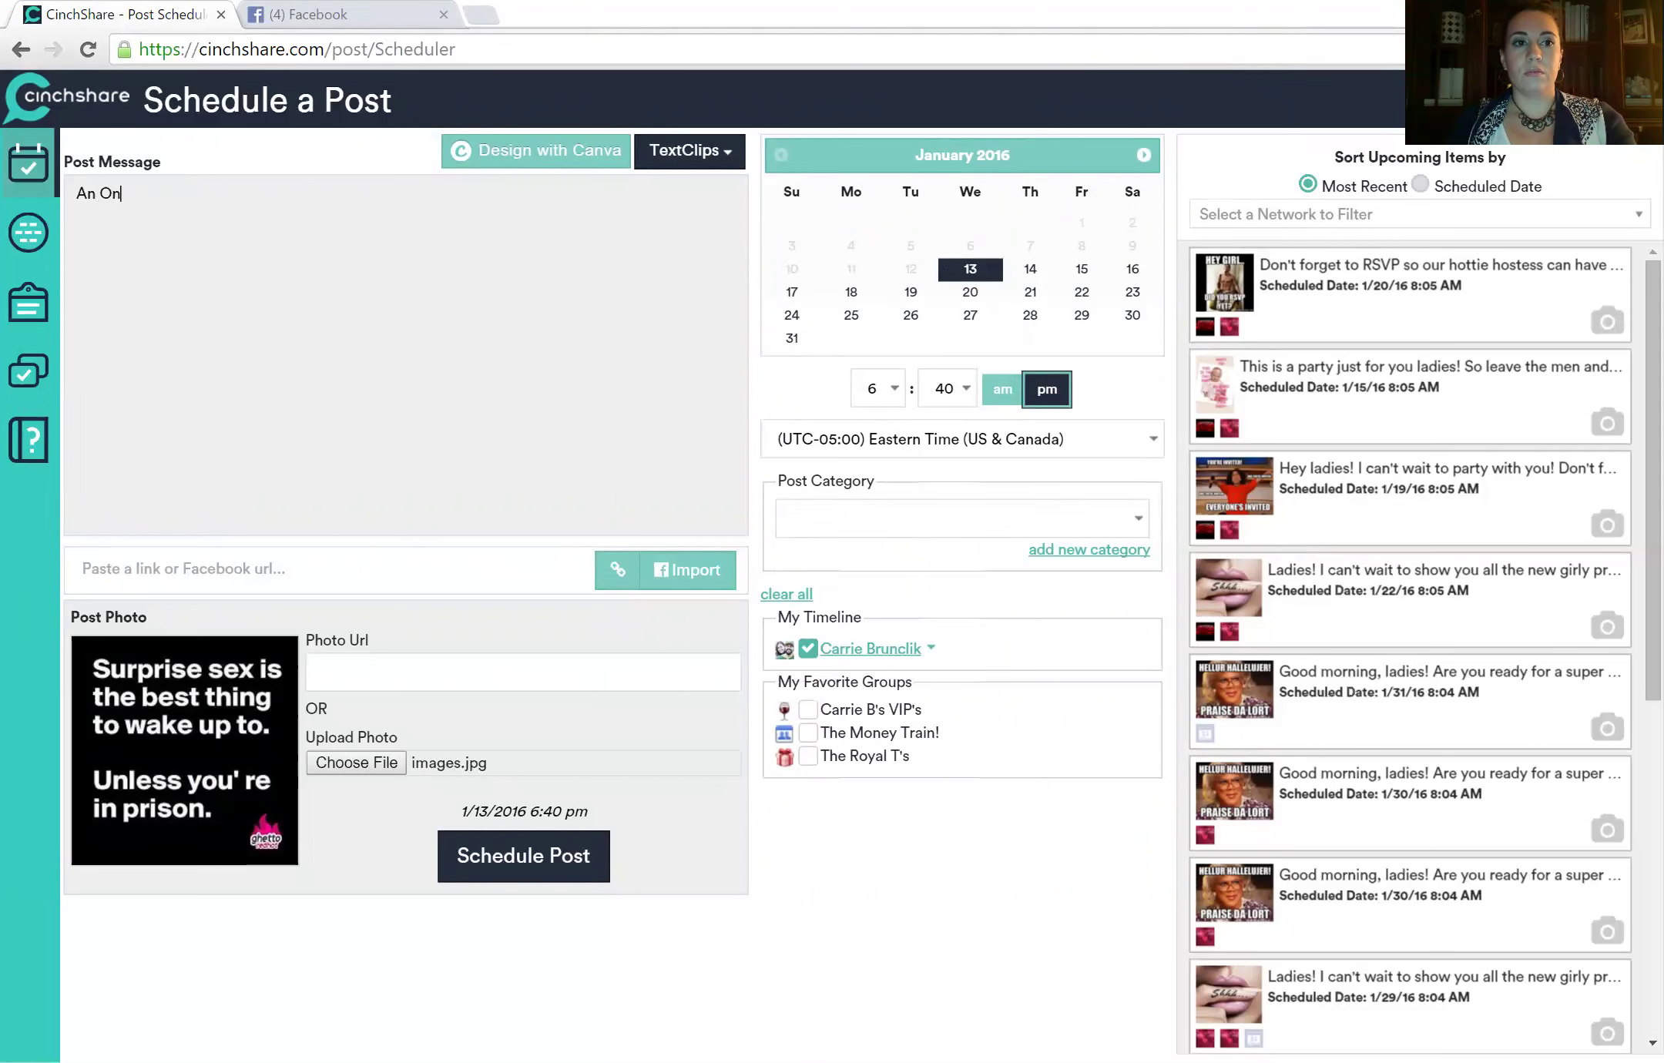
{"action": "type", "text": "die but AGoo"}
{"action": "key", "text": "BackSpace"}
{"action": "key", "text": "BackSpace"}
{"action": "key", "text": "BackSpace"}
{"action": "key", "text": "BackSpace"}
{"action": "type", "text": "Goodie for"}
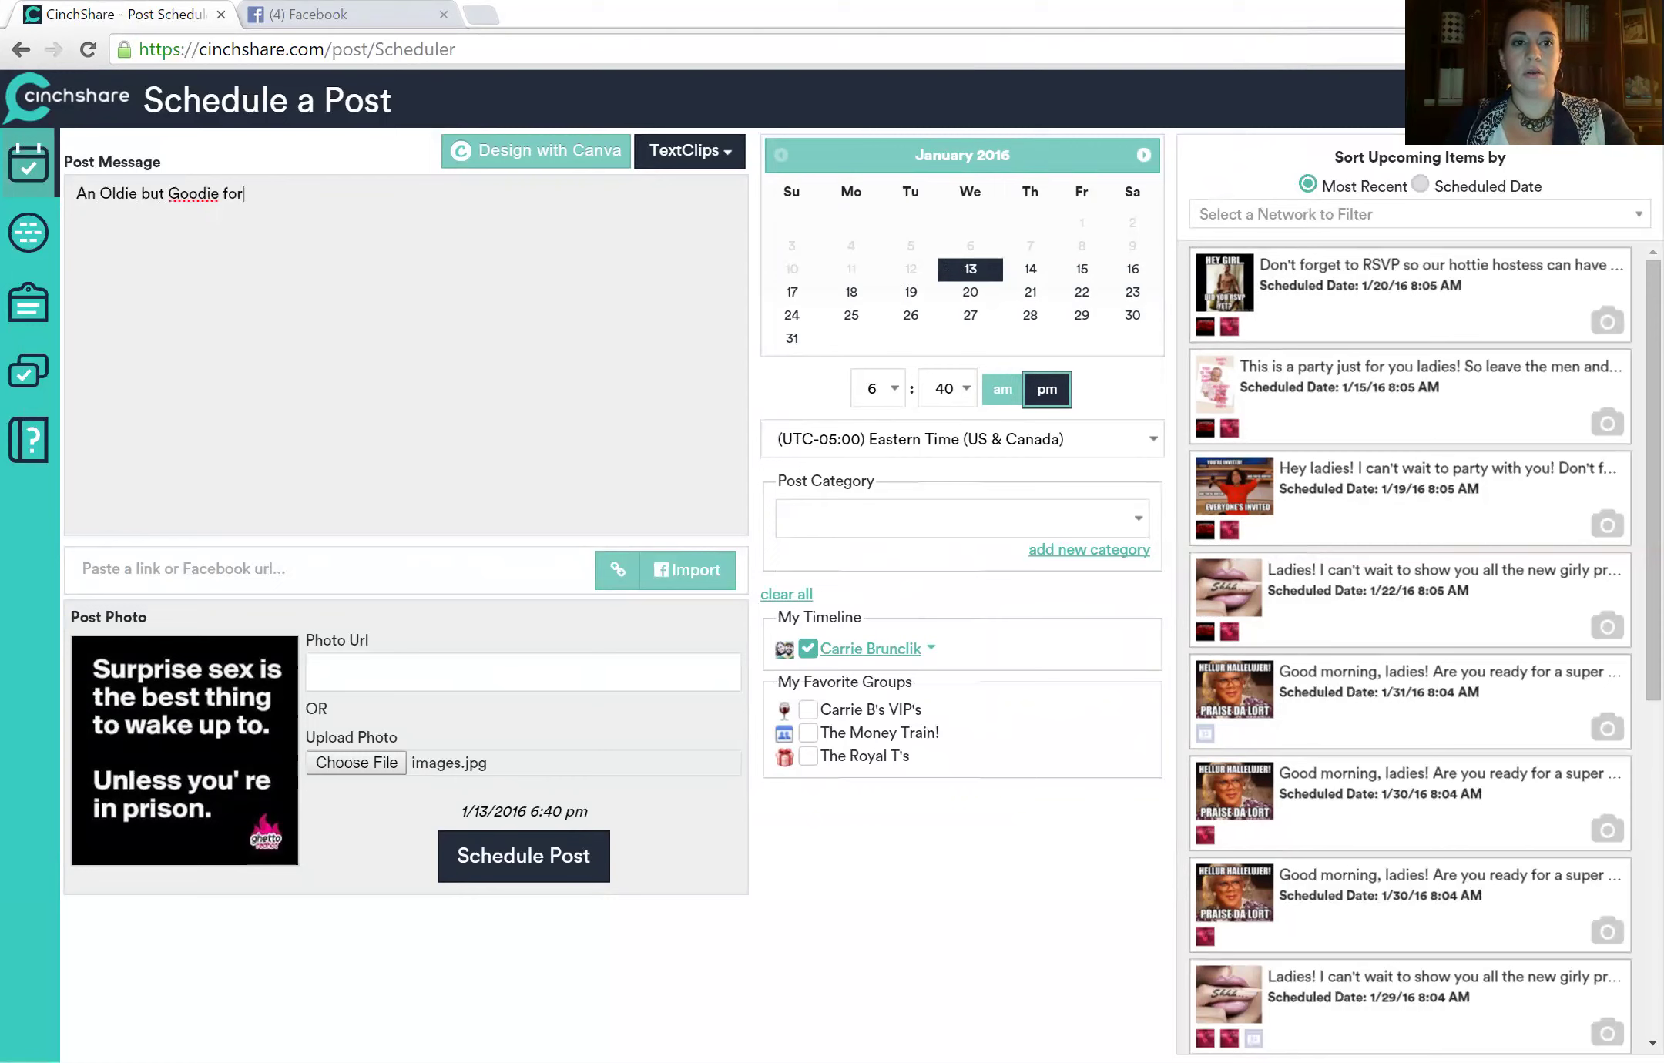
{"action": "type", "text": " your Funny"}
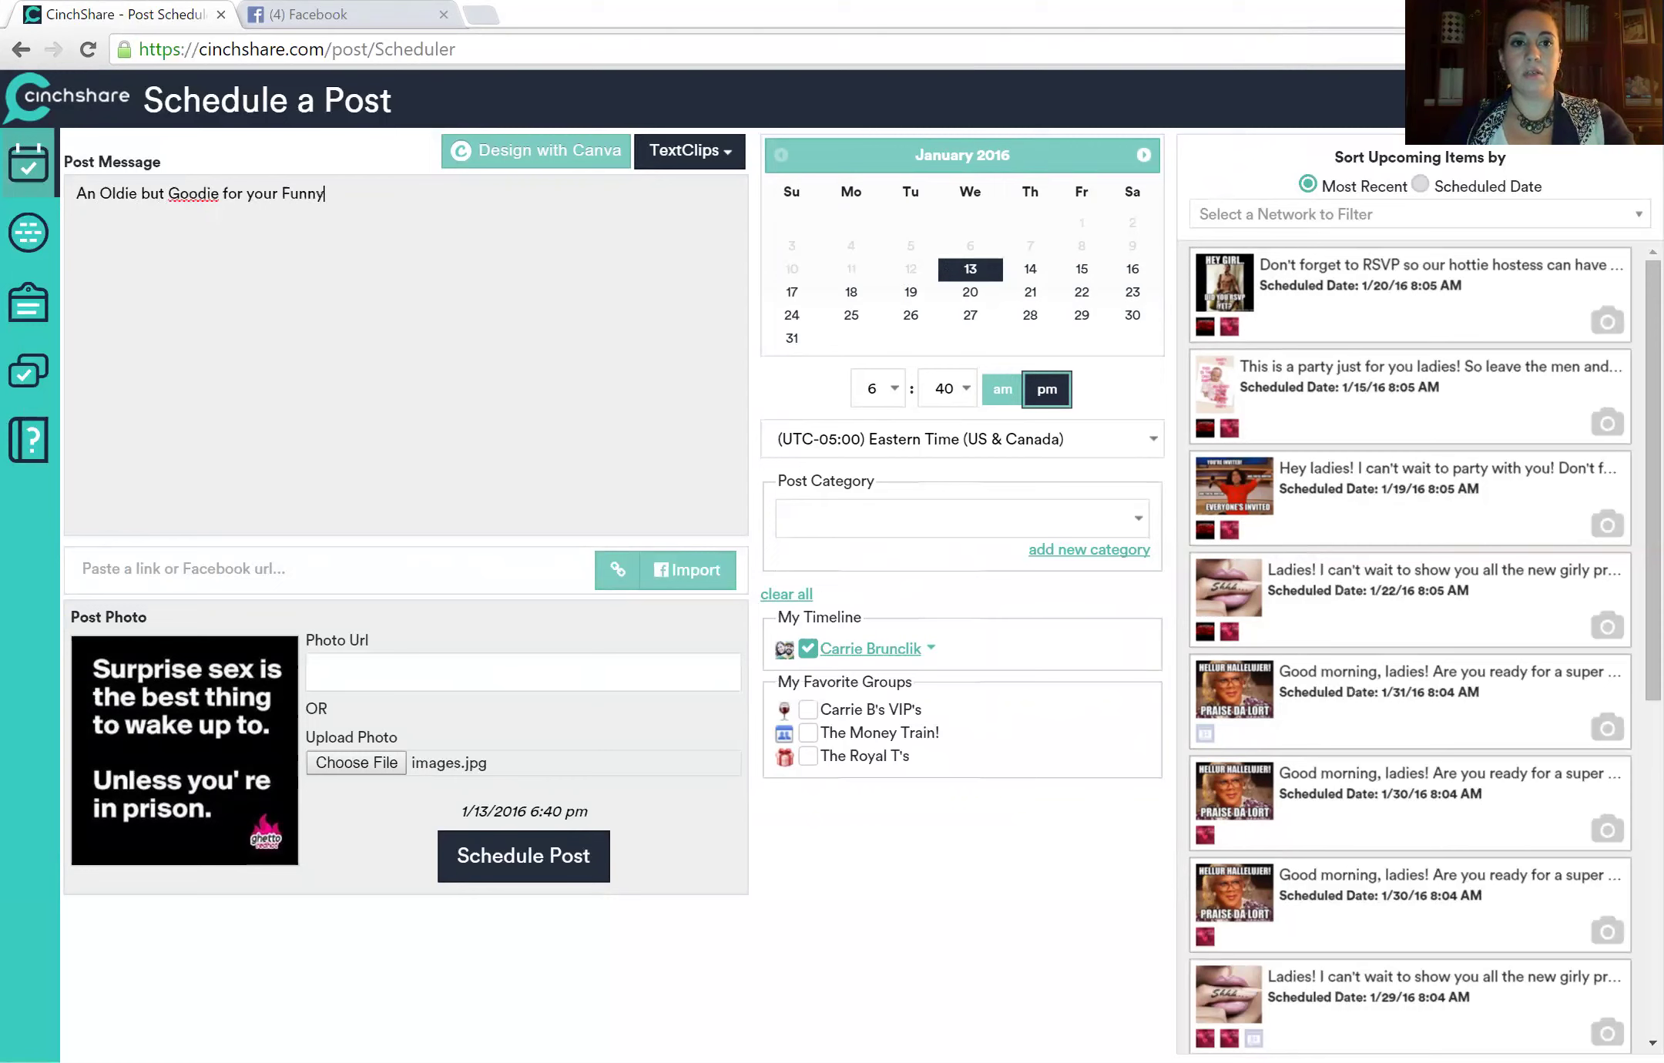
{"action": "type", "text": " Friday!"}
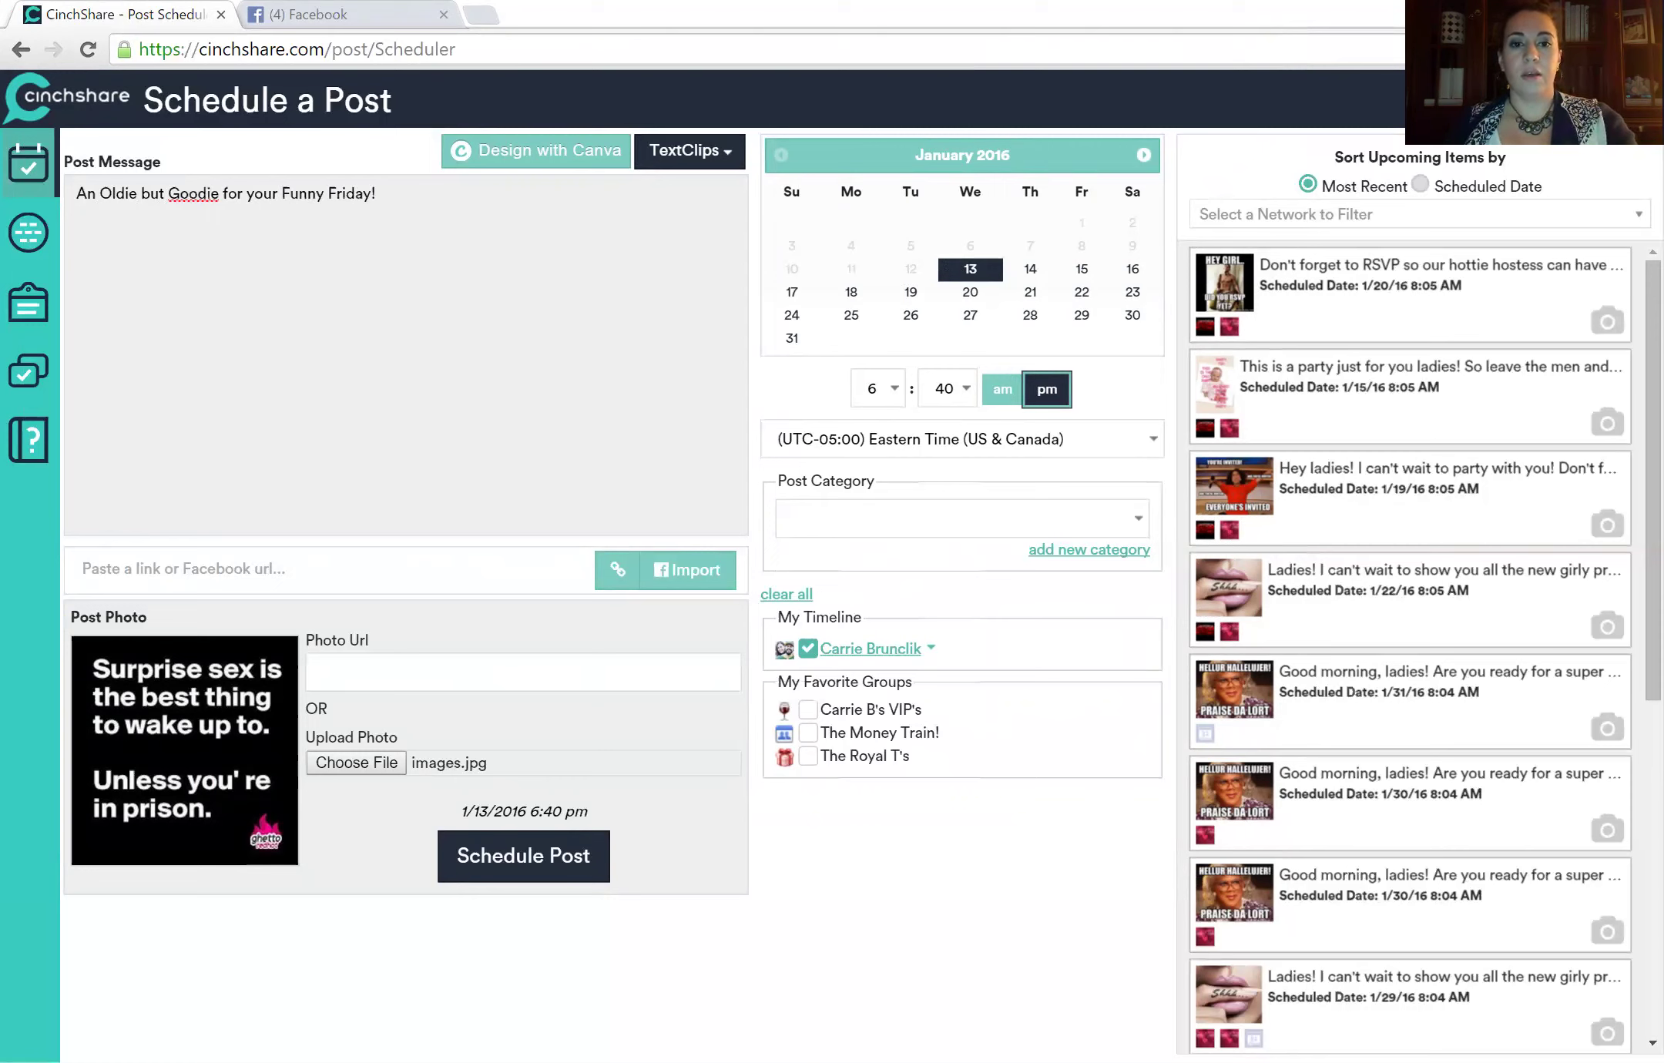
Add the VIP's group and The Money Train! as post destinations, and add the business website address beneath the message.
{"action": "left_click", "coordinate": [808, 712]}
{"action": "left_click", "coordinate": [808, 735]}
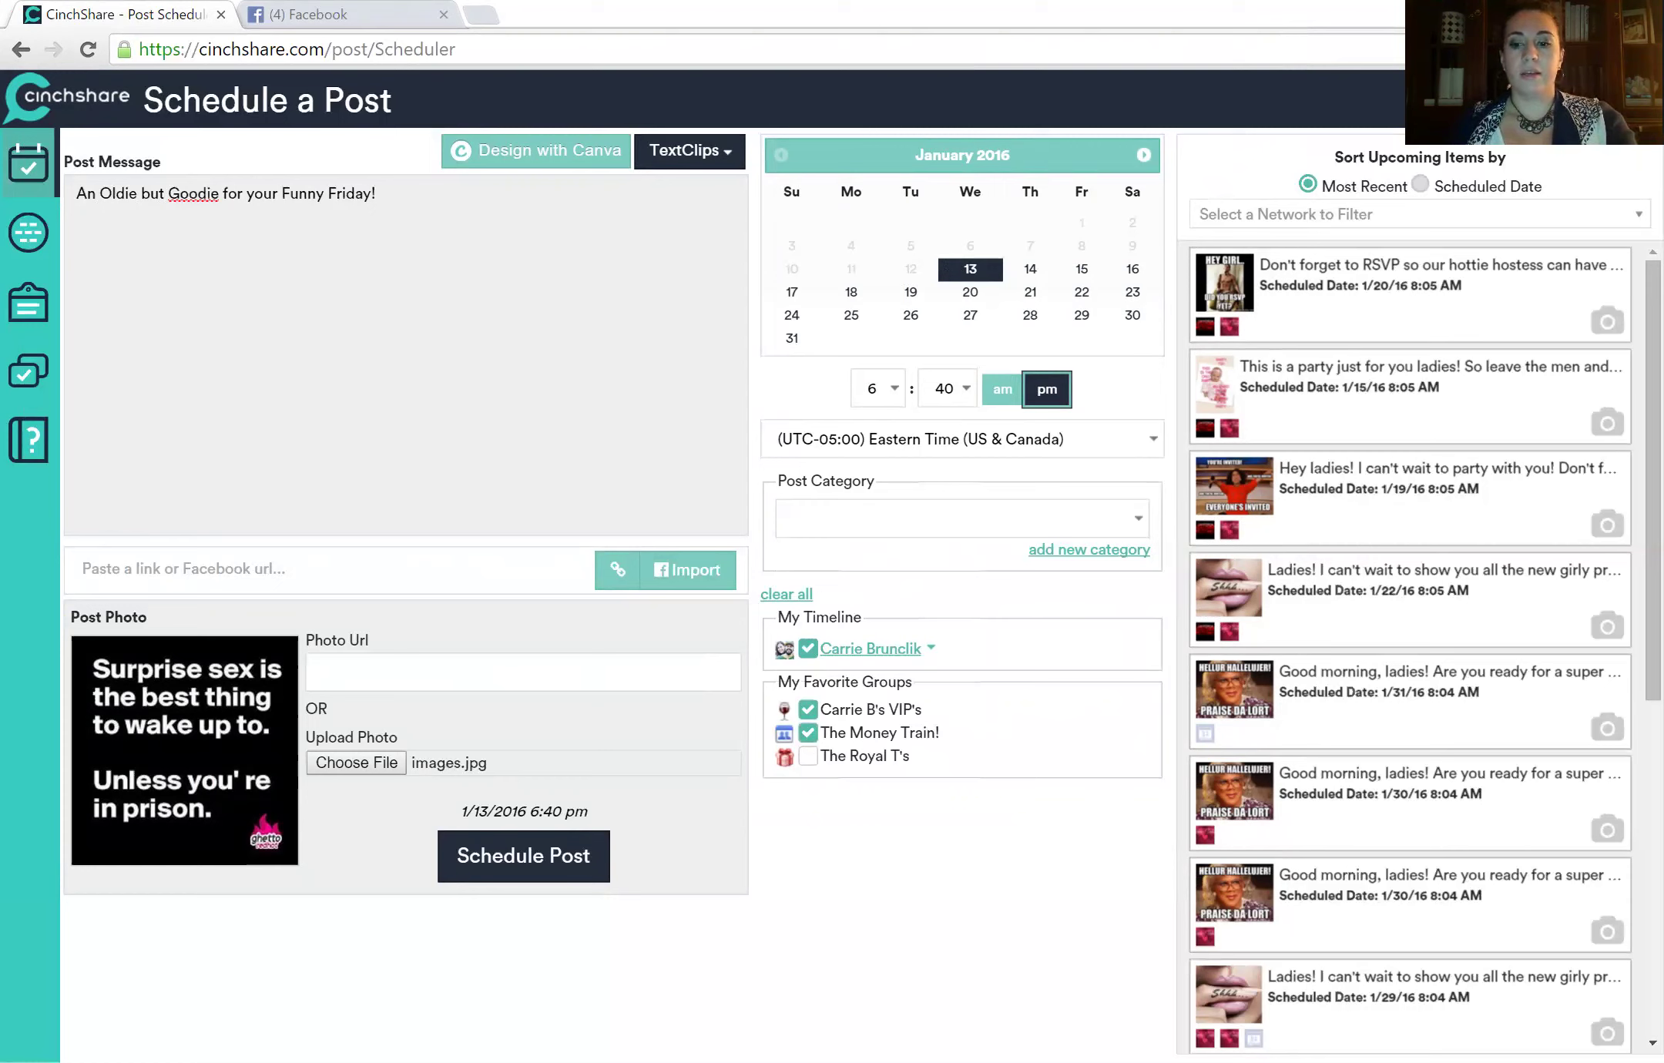
{"action": "type", "text": "Www."}
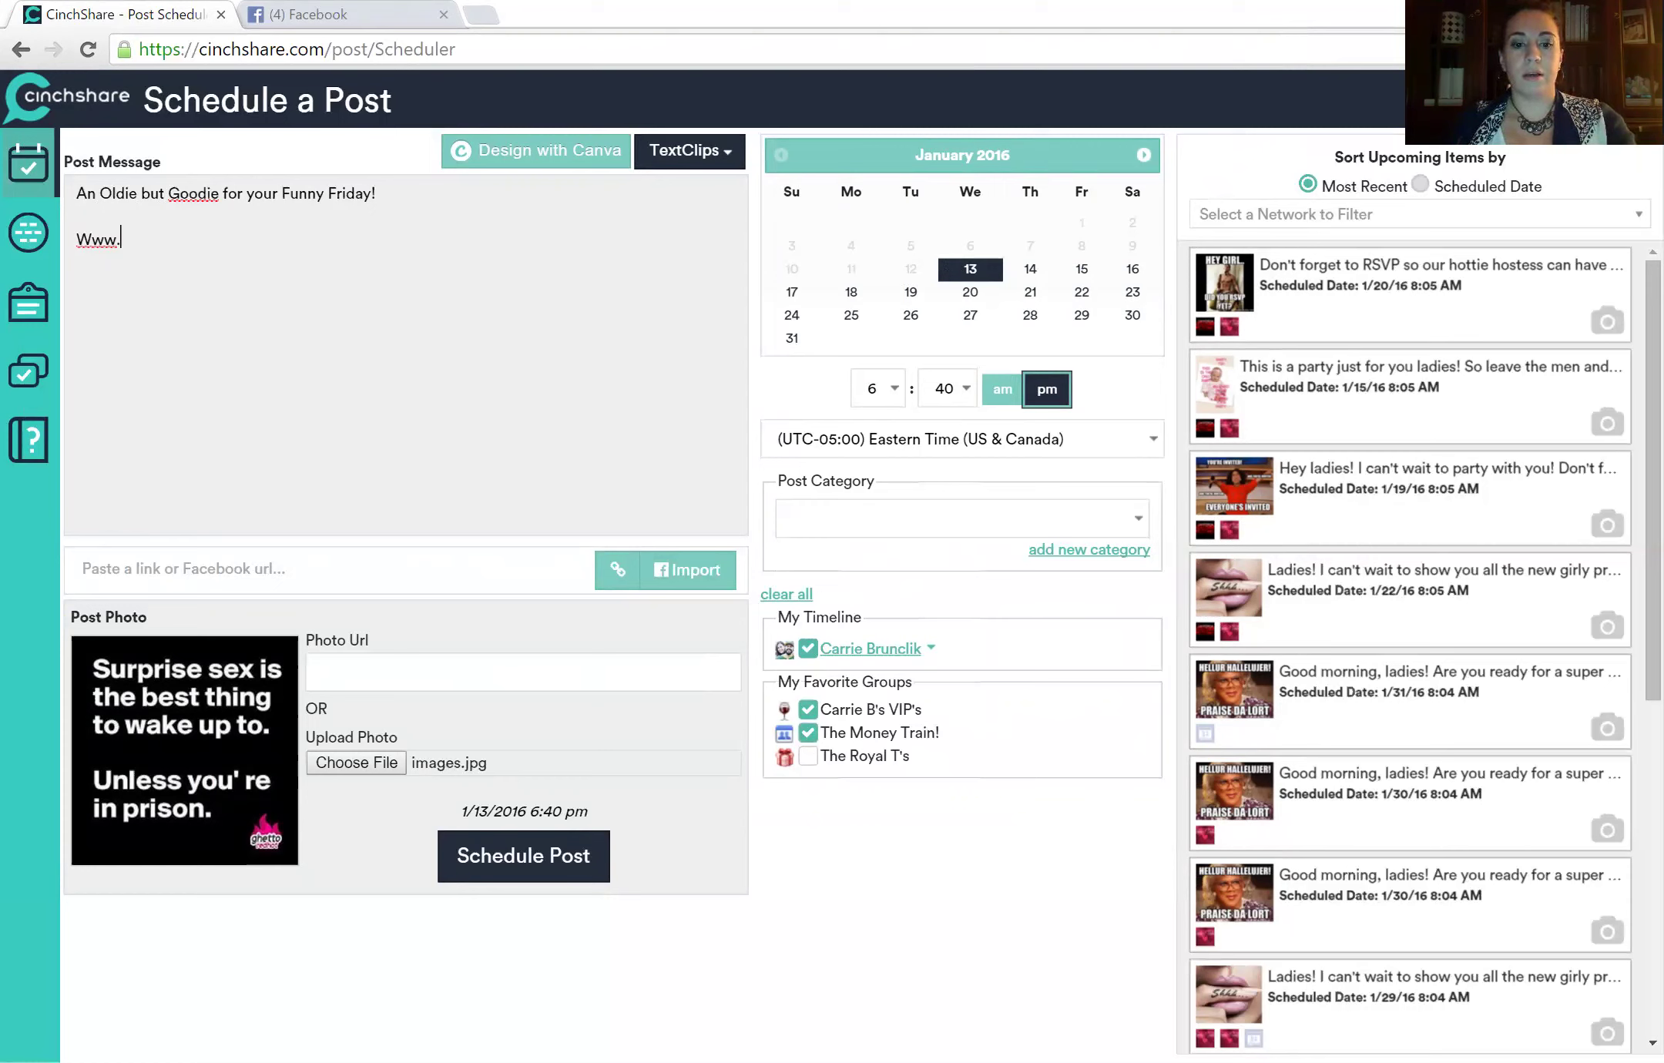
{"action": "type", "text": "PRBYCAR"}
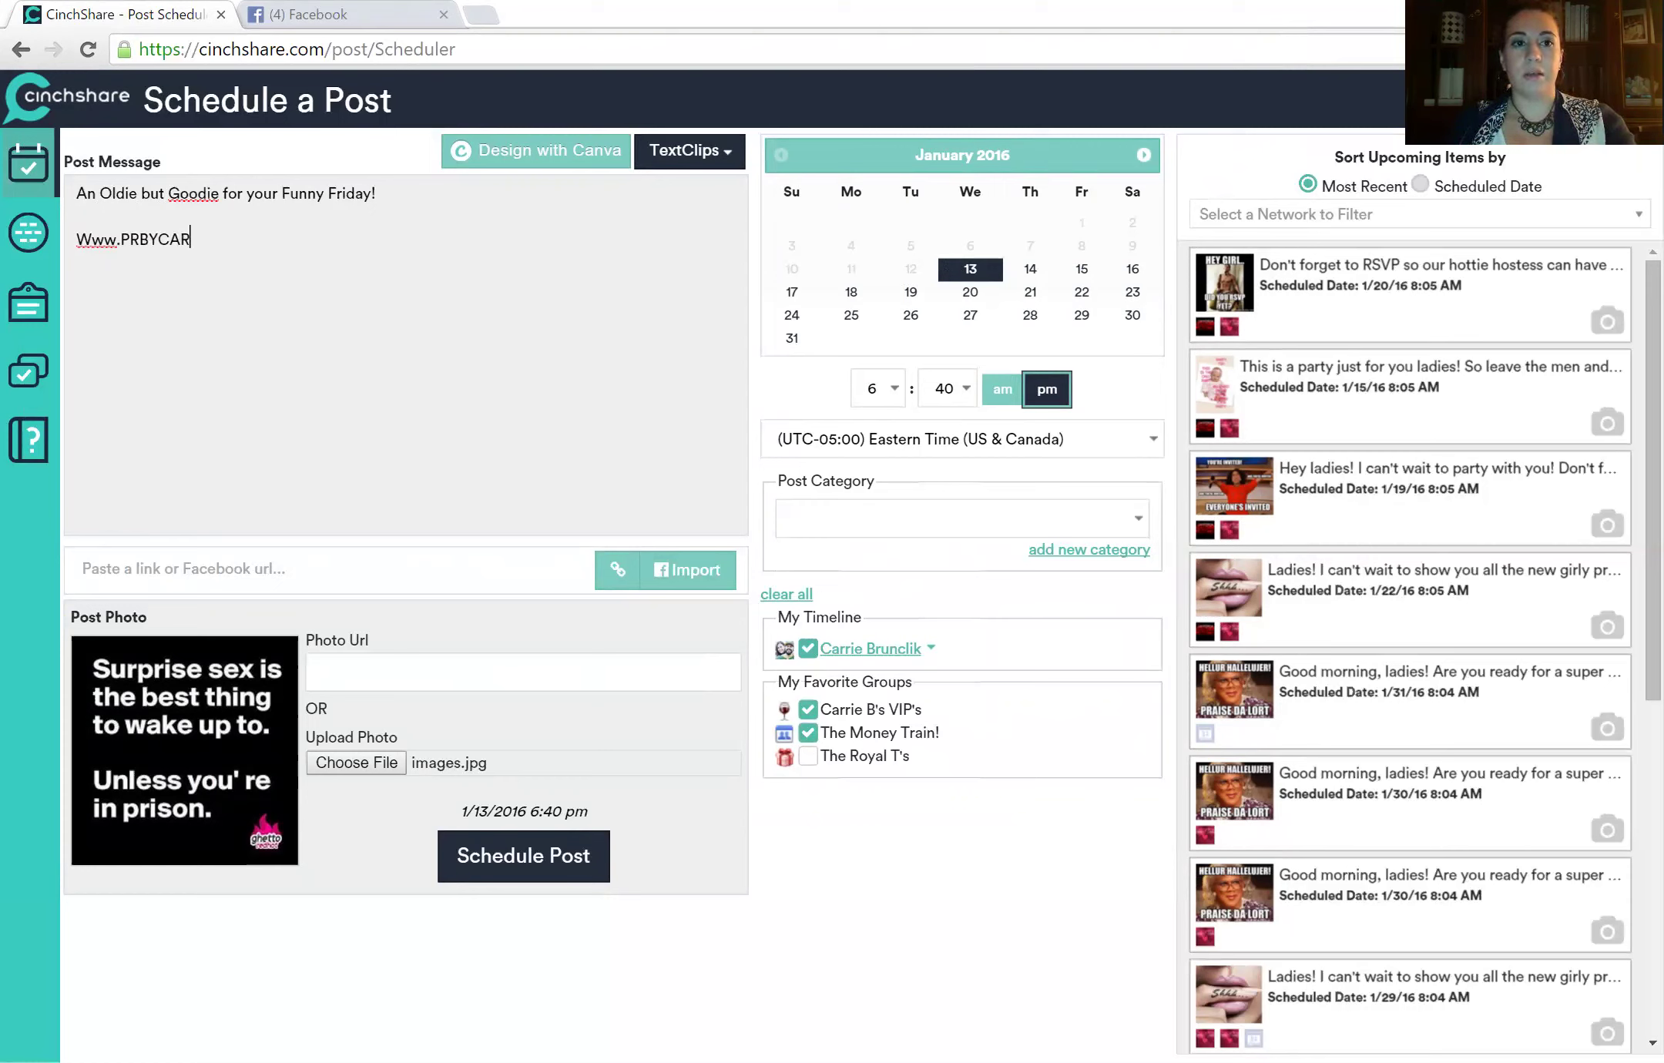
{"action": "type", "text": "RIEB>.com"}
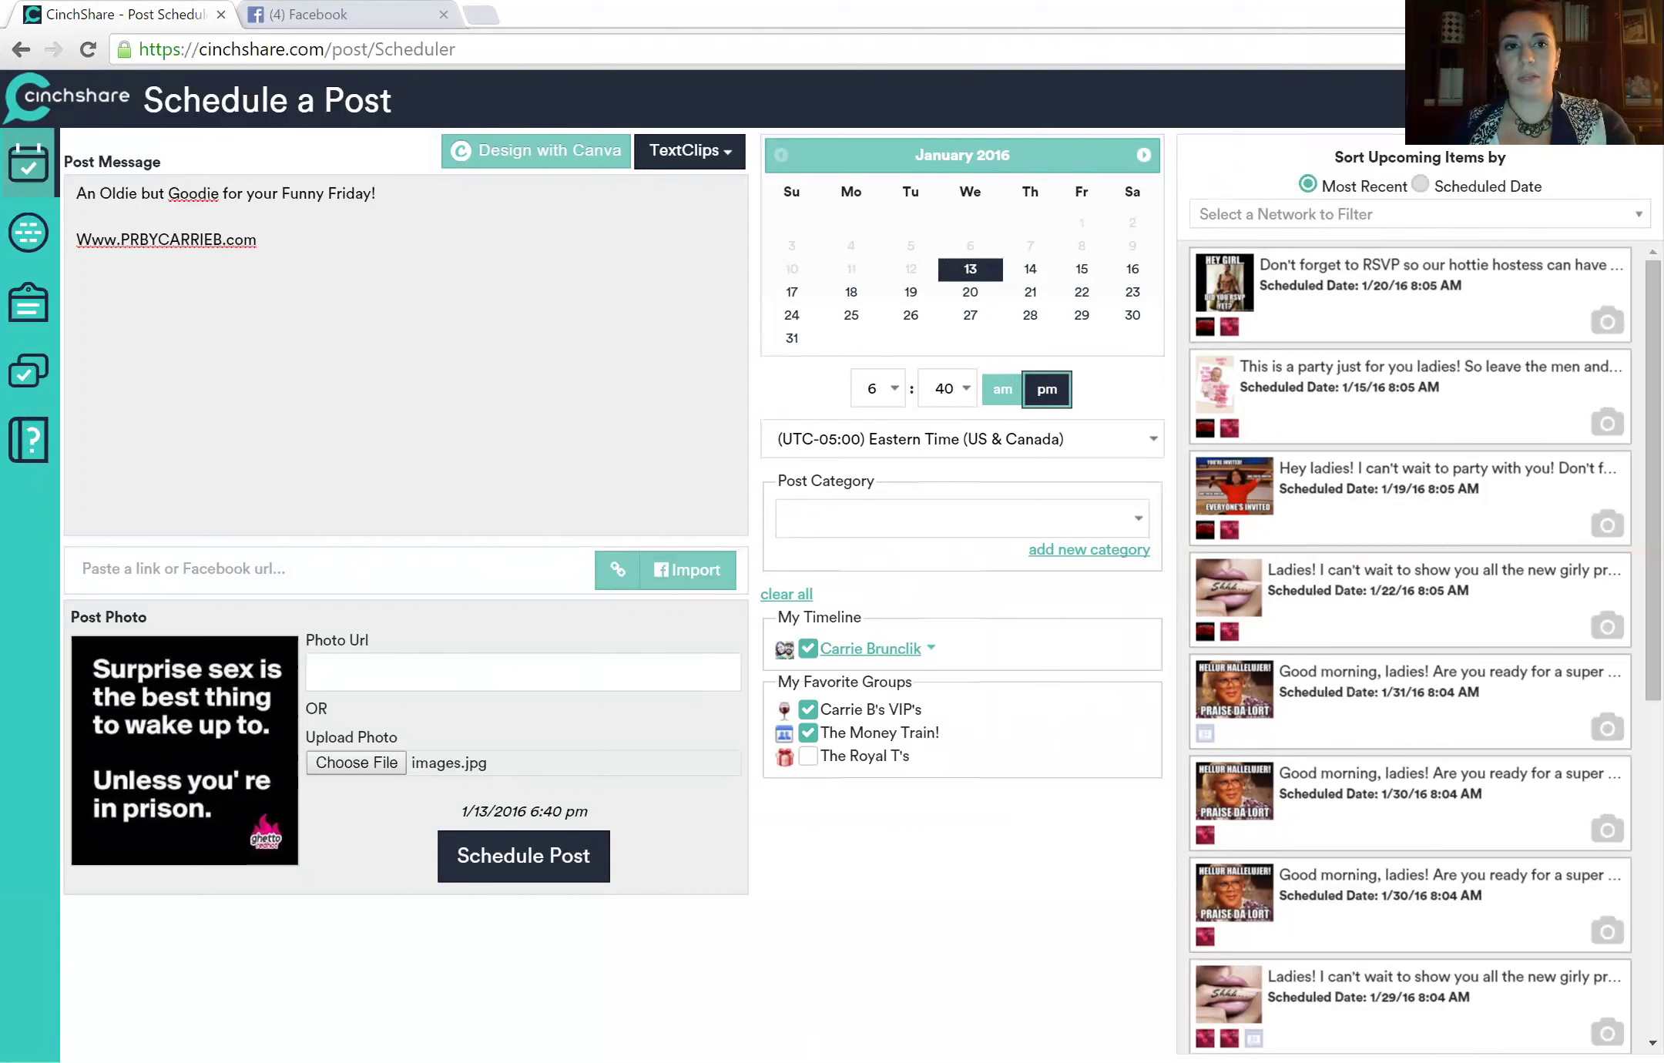
Insert the hashtags "#Ilovetolaugh #Imfunierthanyou #dirtymind #sorrynotsorry" on their own line between the greeting and the website address.
{"action": "key", "text": "Return"}
{"action": "key", "text": "Return"}
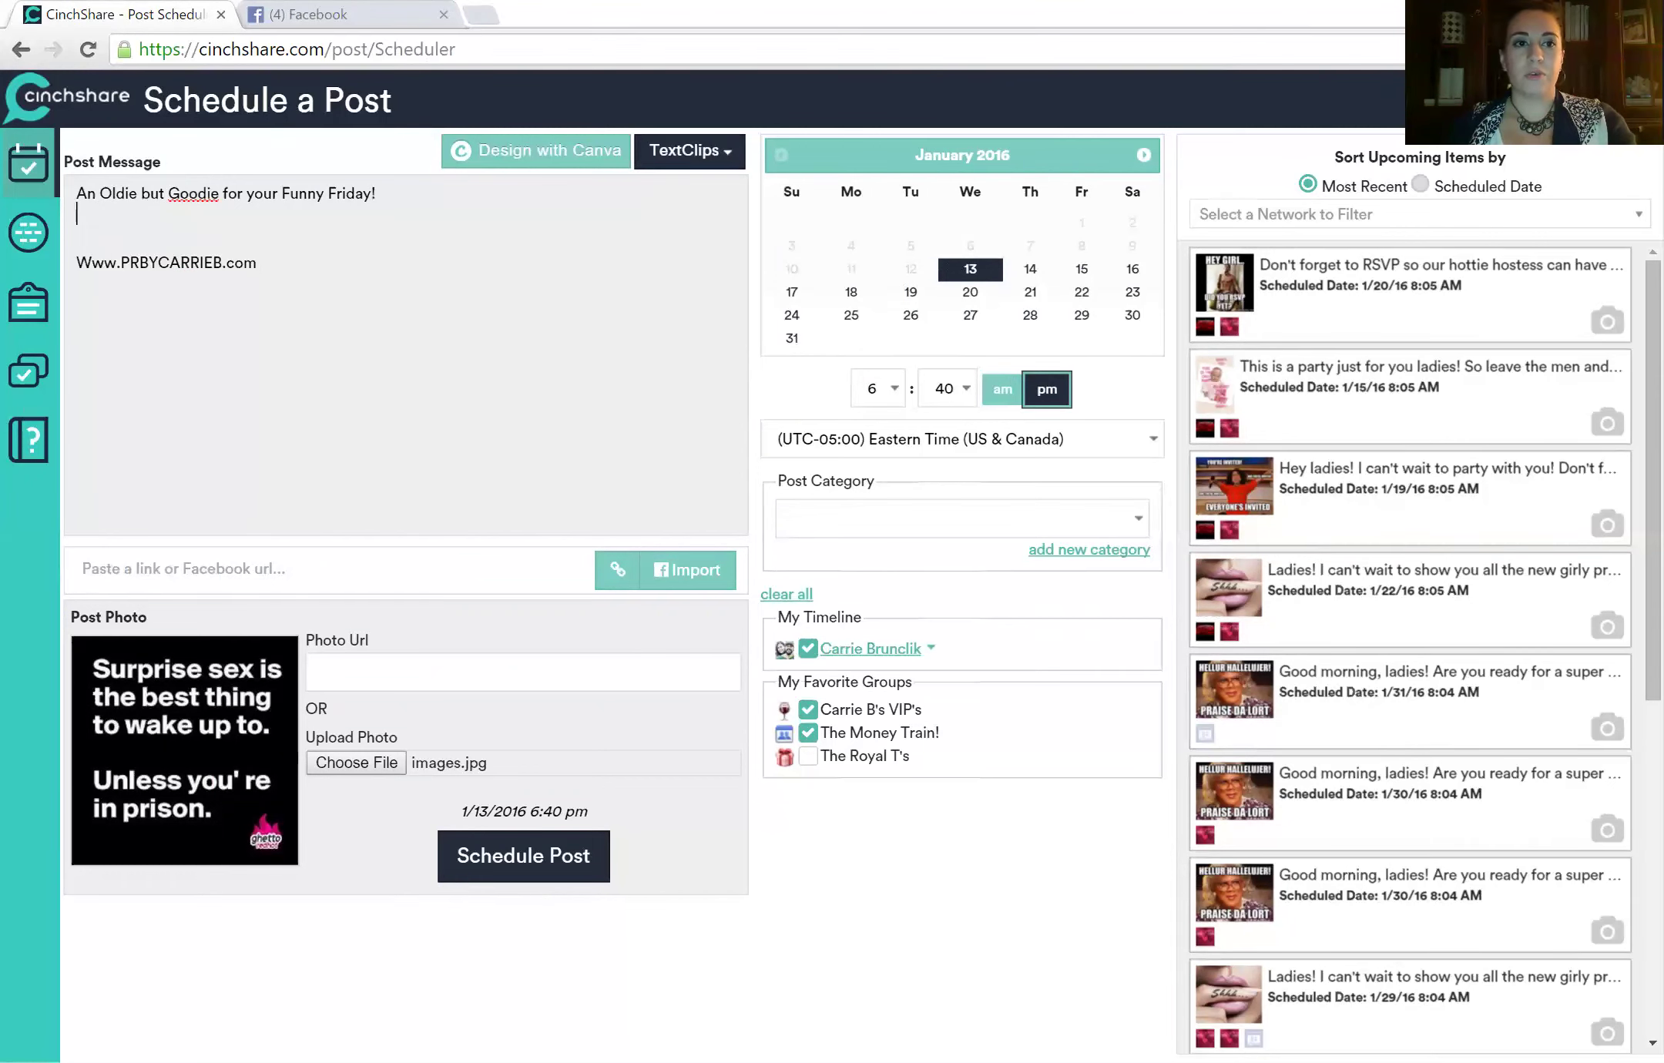
{"action": "type", "text": "#"}
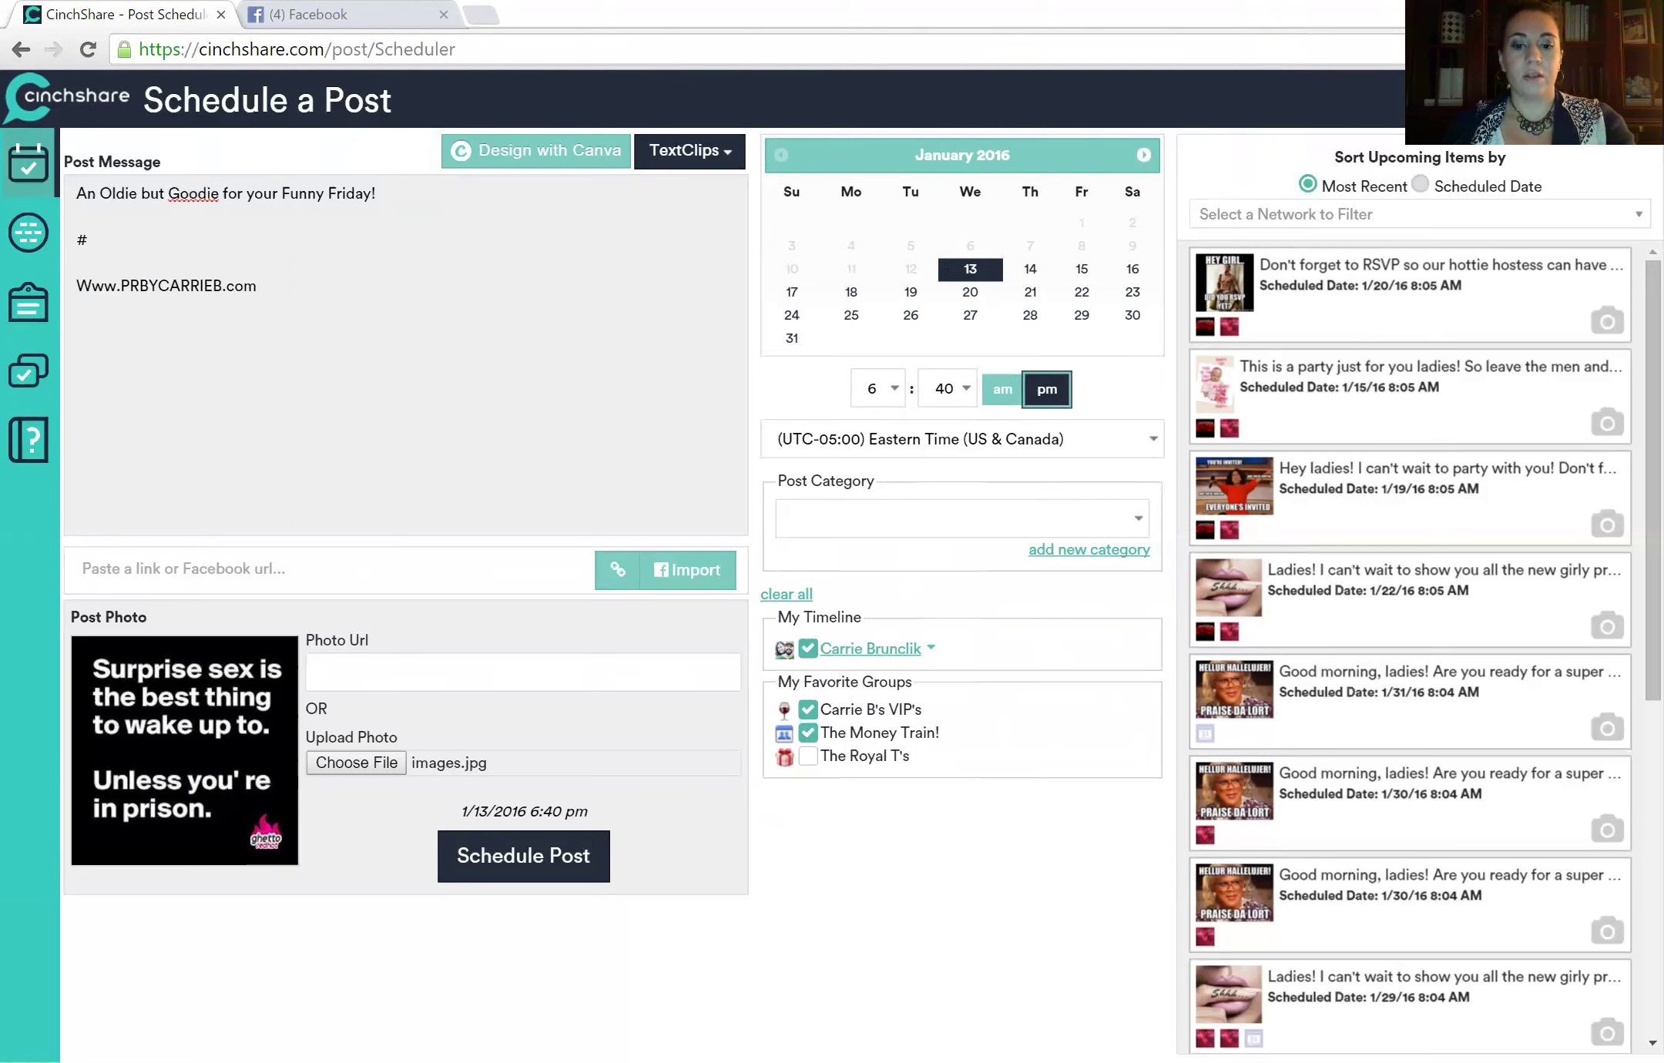
{"action": "type", "text": "llovetolaugh "}
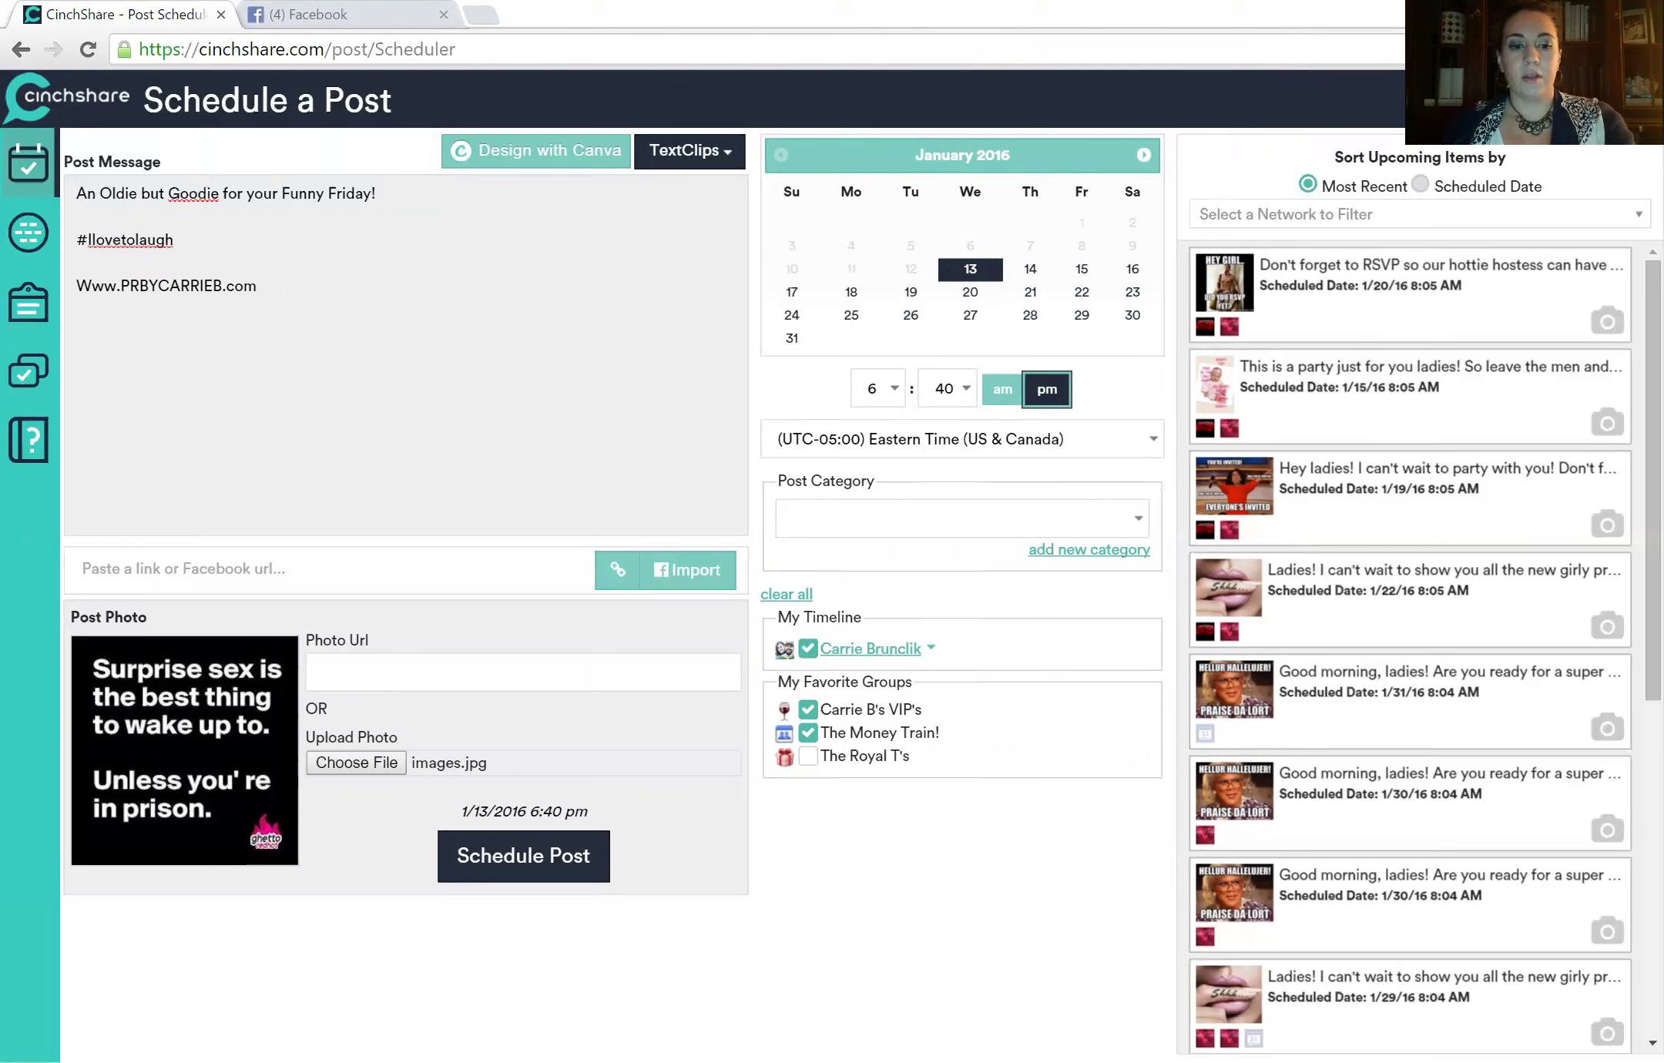
{"action": "type", "text": "#Imfunierthanyou"}
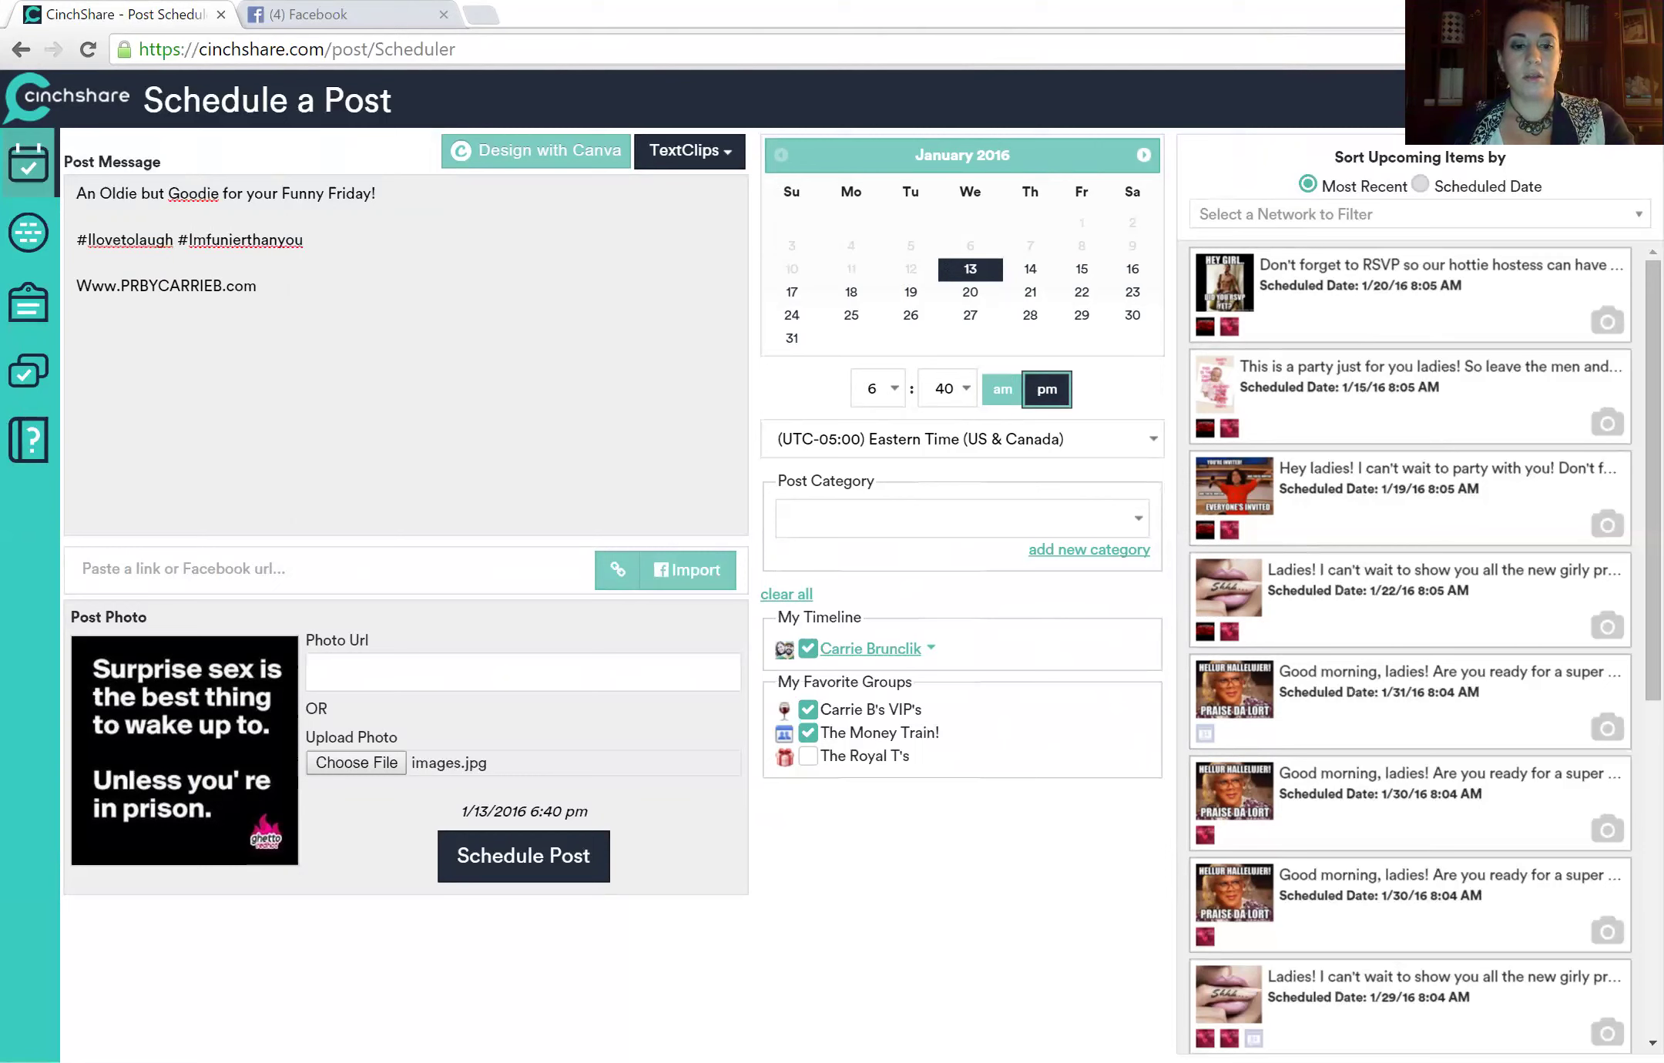
{"action": "type", "text": " #dirtymind"}
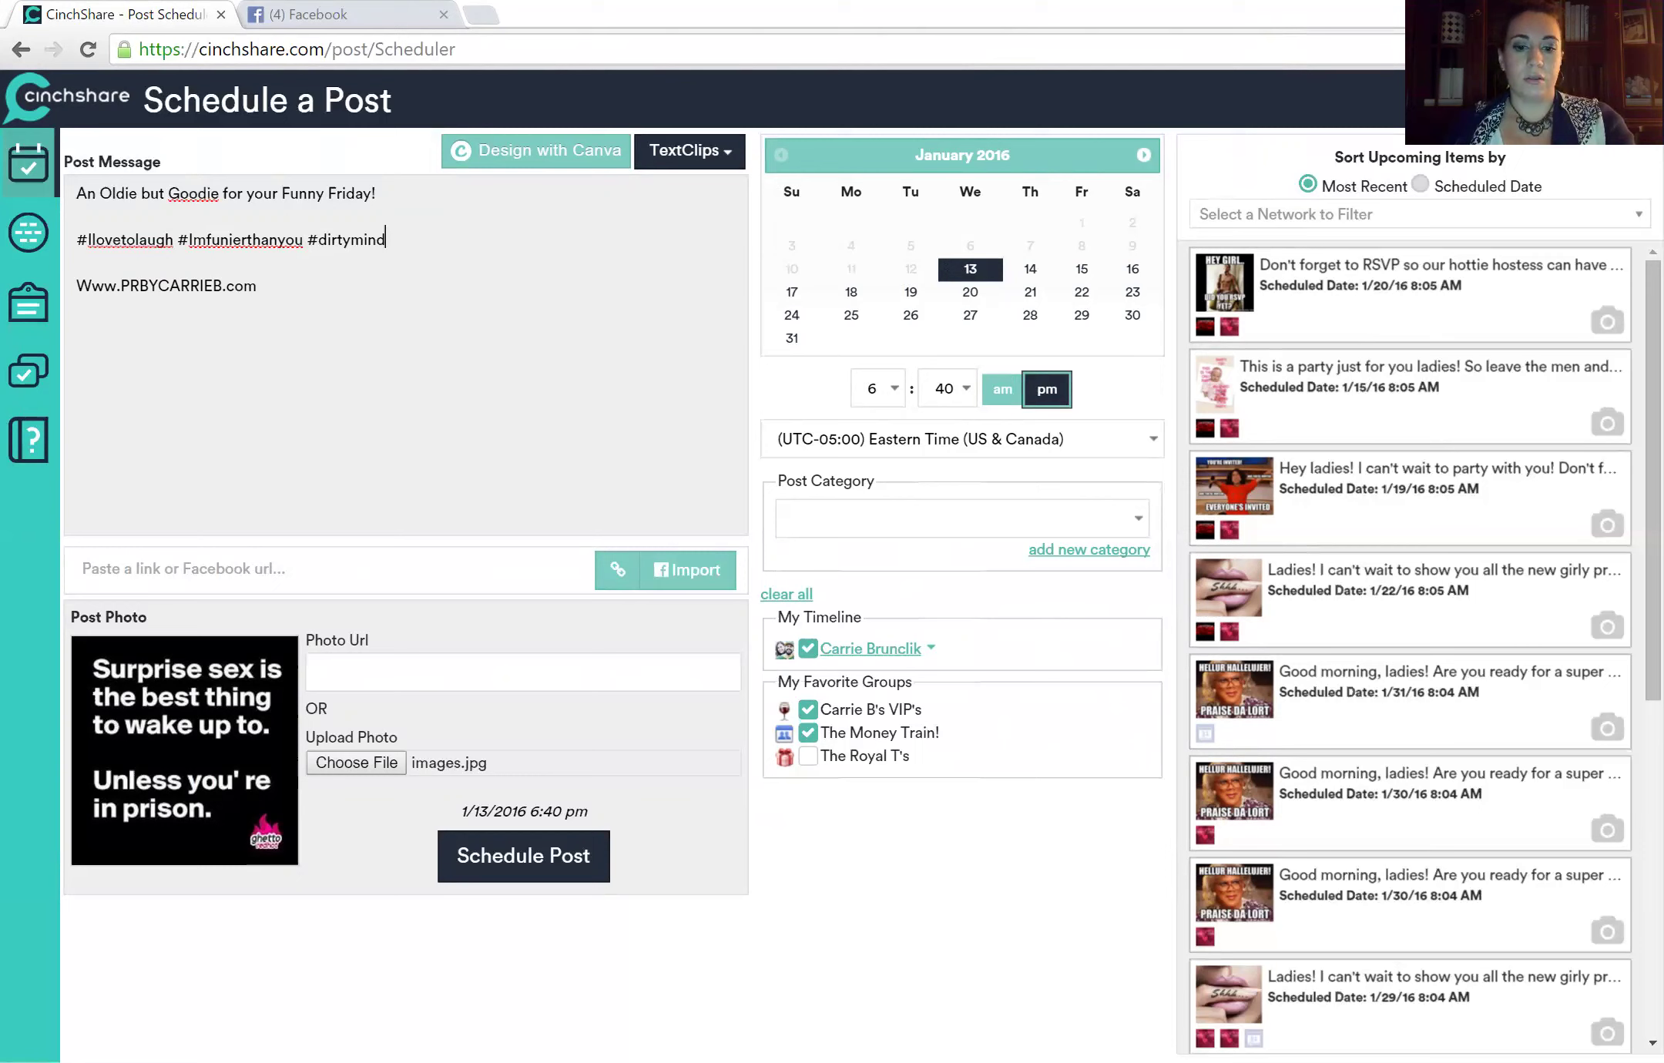
{"action": "type", "text": " #sorrynotsorry"}
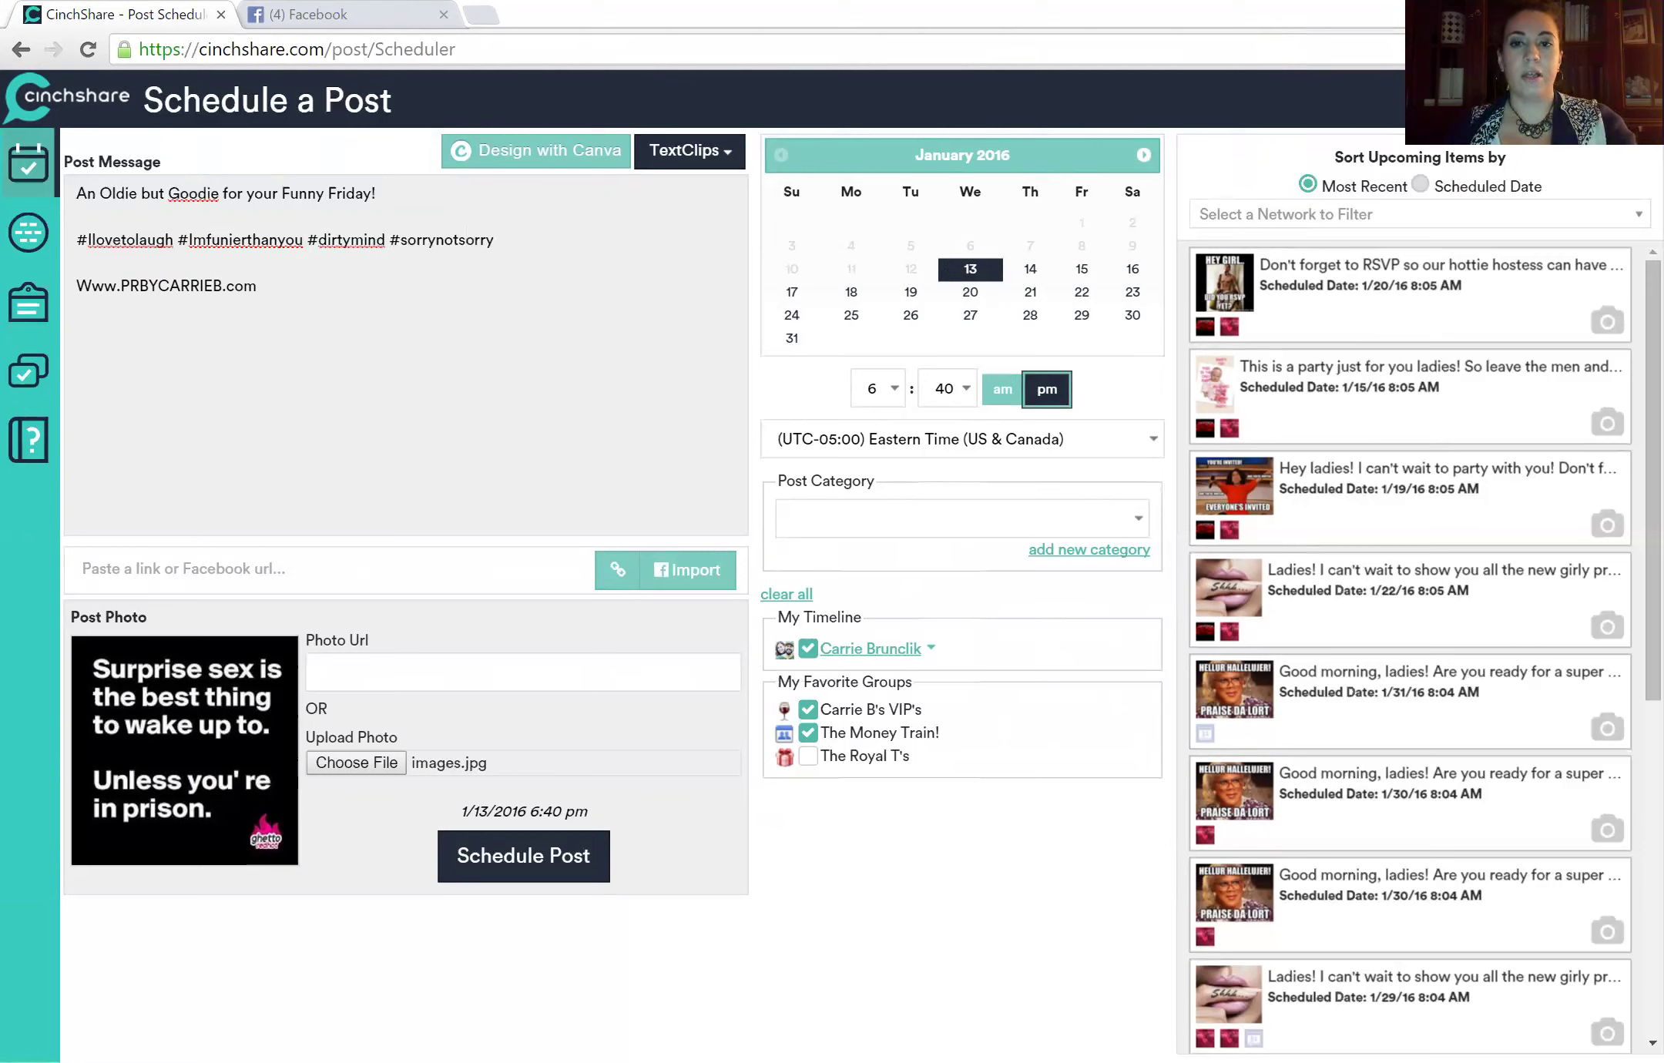
Set the post date and time to January 15, 2016 at 11:00 am and schedule the post.
{"action": "left_click", "coordinate": [1082, 275]}
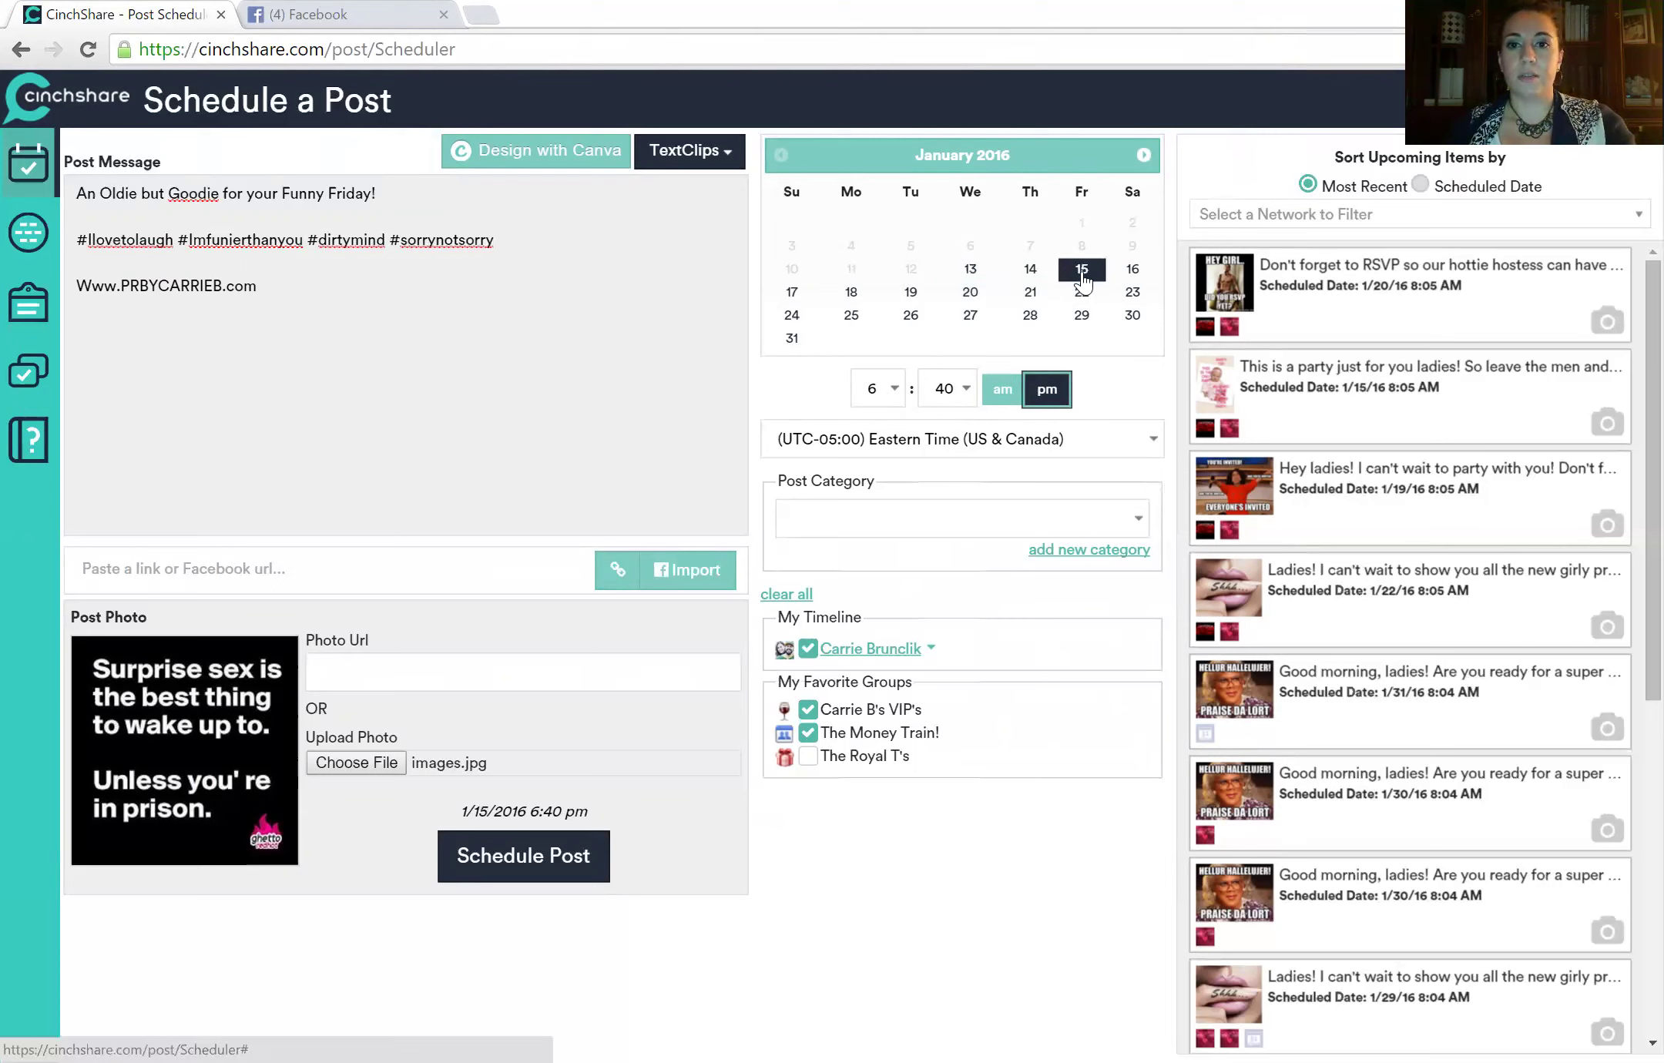
{"action": "left_click", "coordinate": [904, 391]}
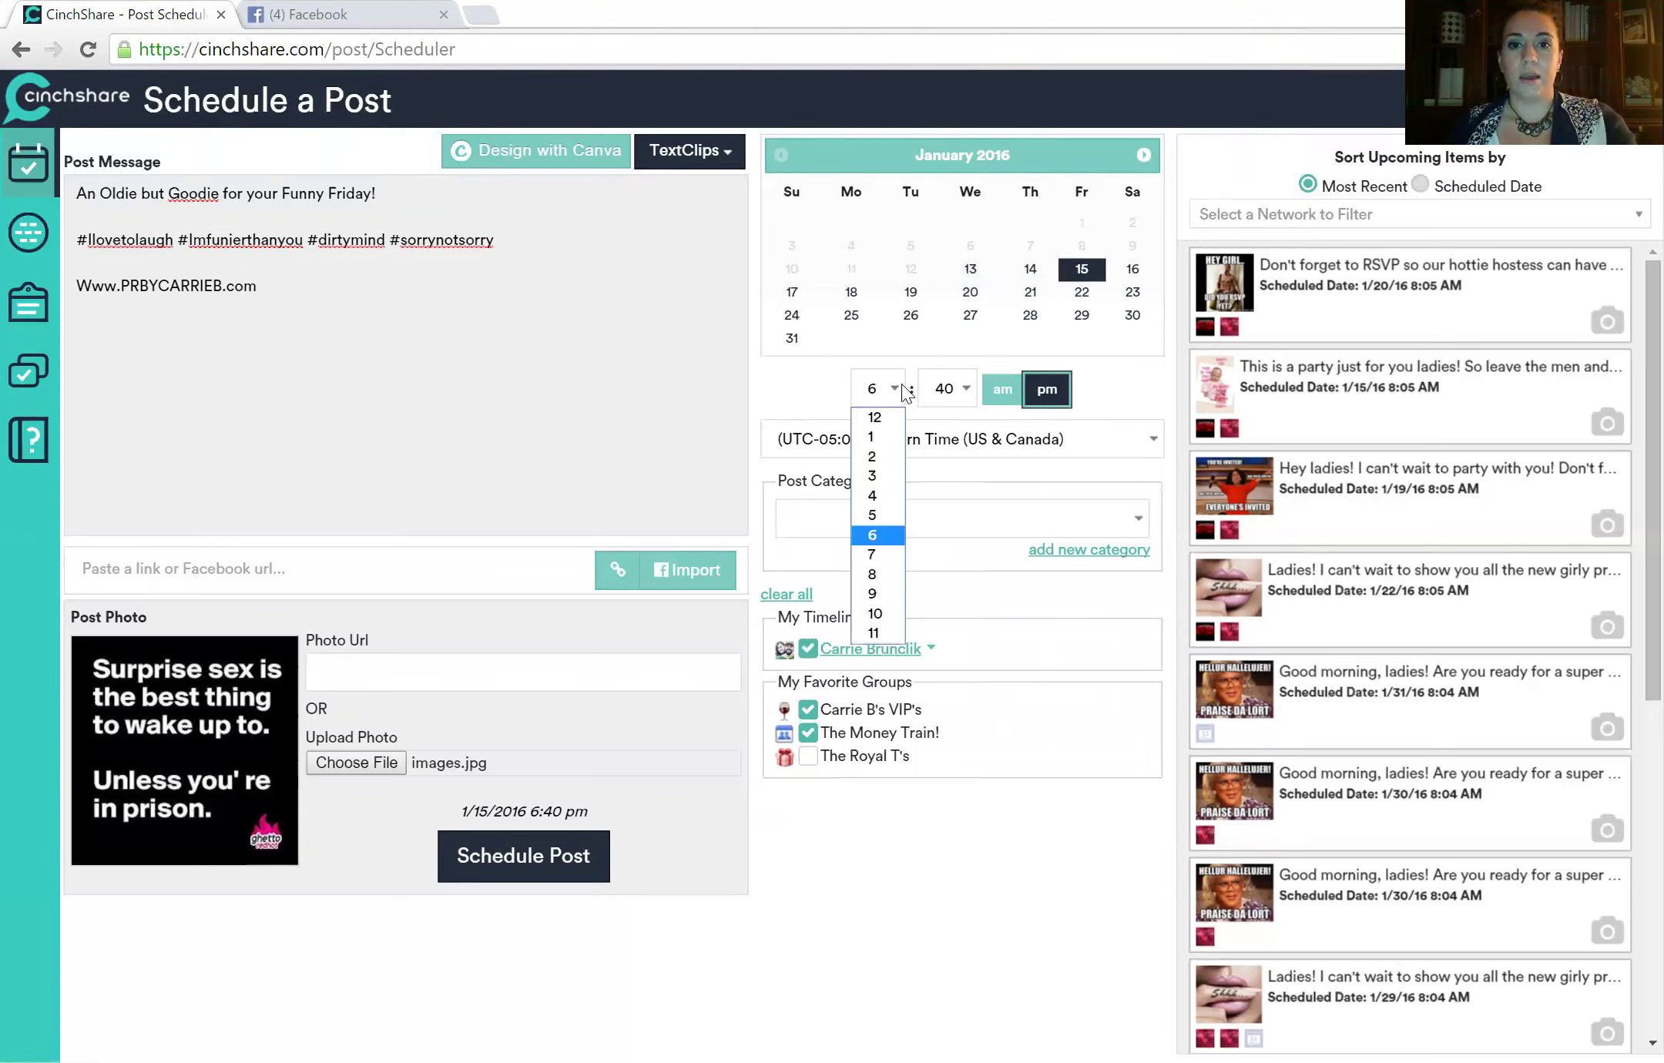
{"action": "left_click", "coordinate": [872, 633]}
{"action": "left_click", "coordinate": [965, 389]}
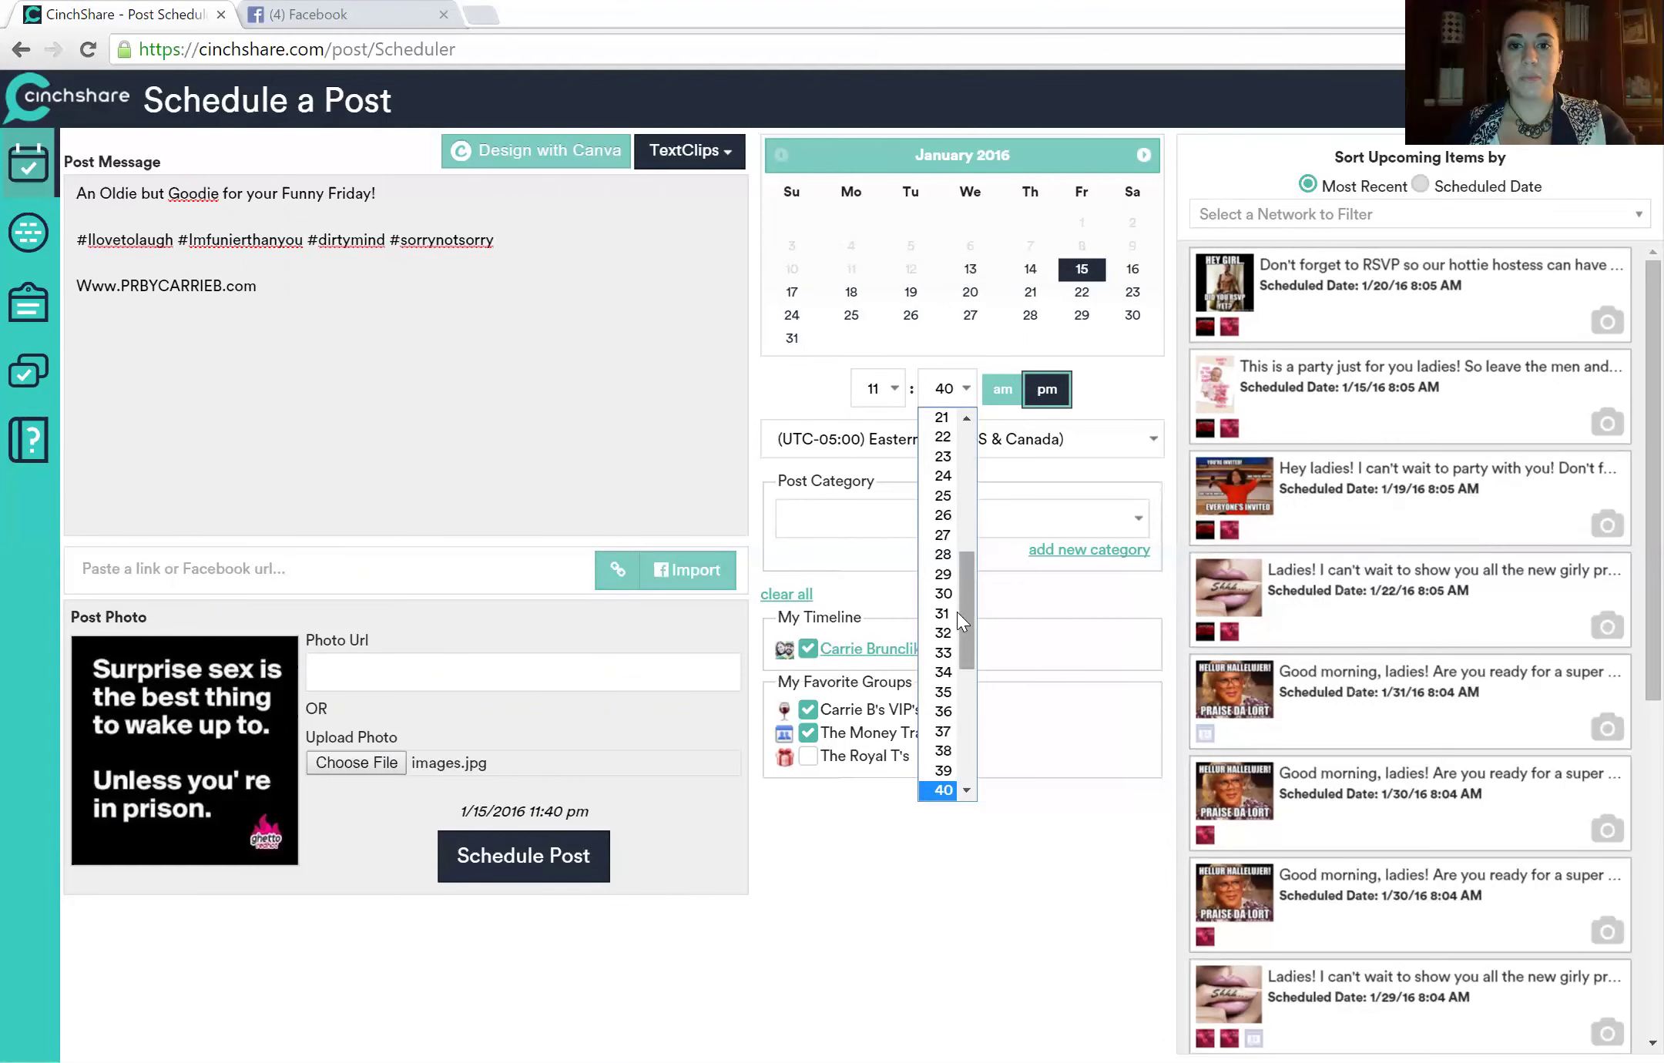
{"action": "left_click_drag", "start_coordinate": [969, 642], "coordinate": [984, 547]}
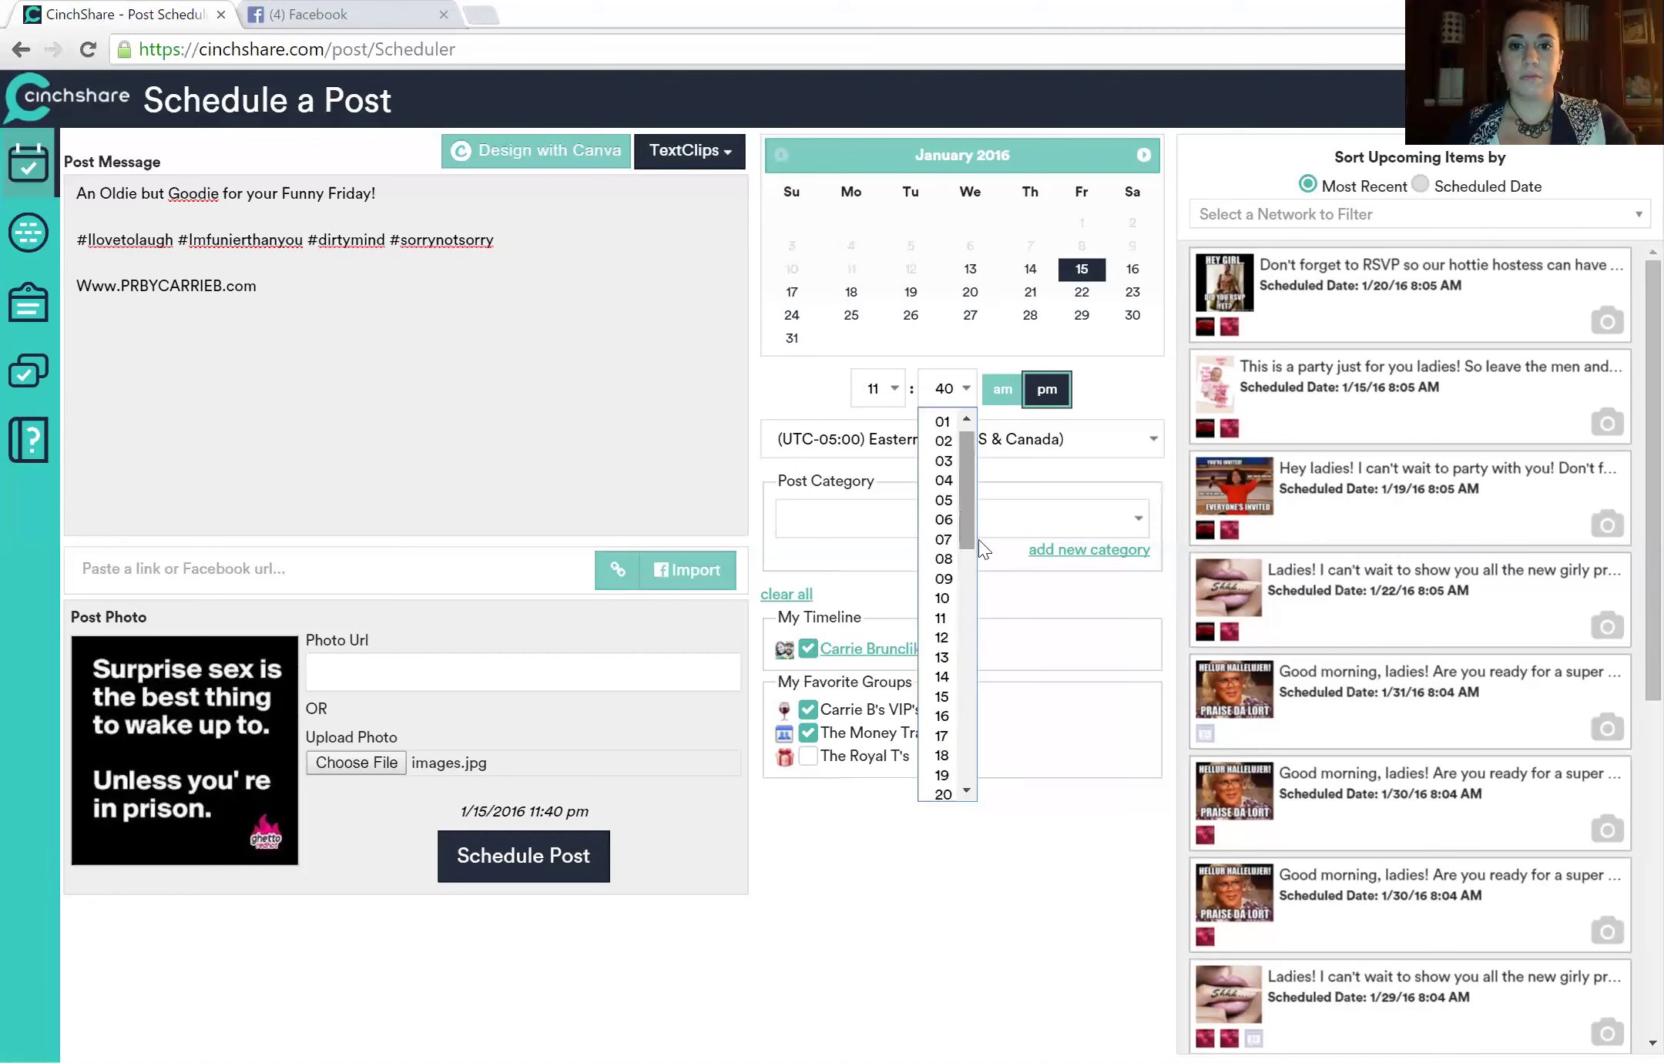
{"action": "left_click_drag", "start_coordinate": [966, 452], "coordinate": [966, 442]}
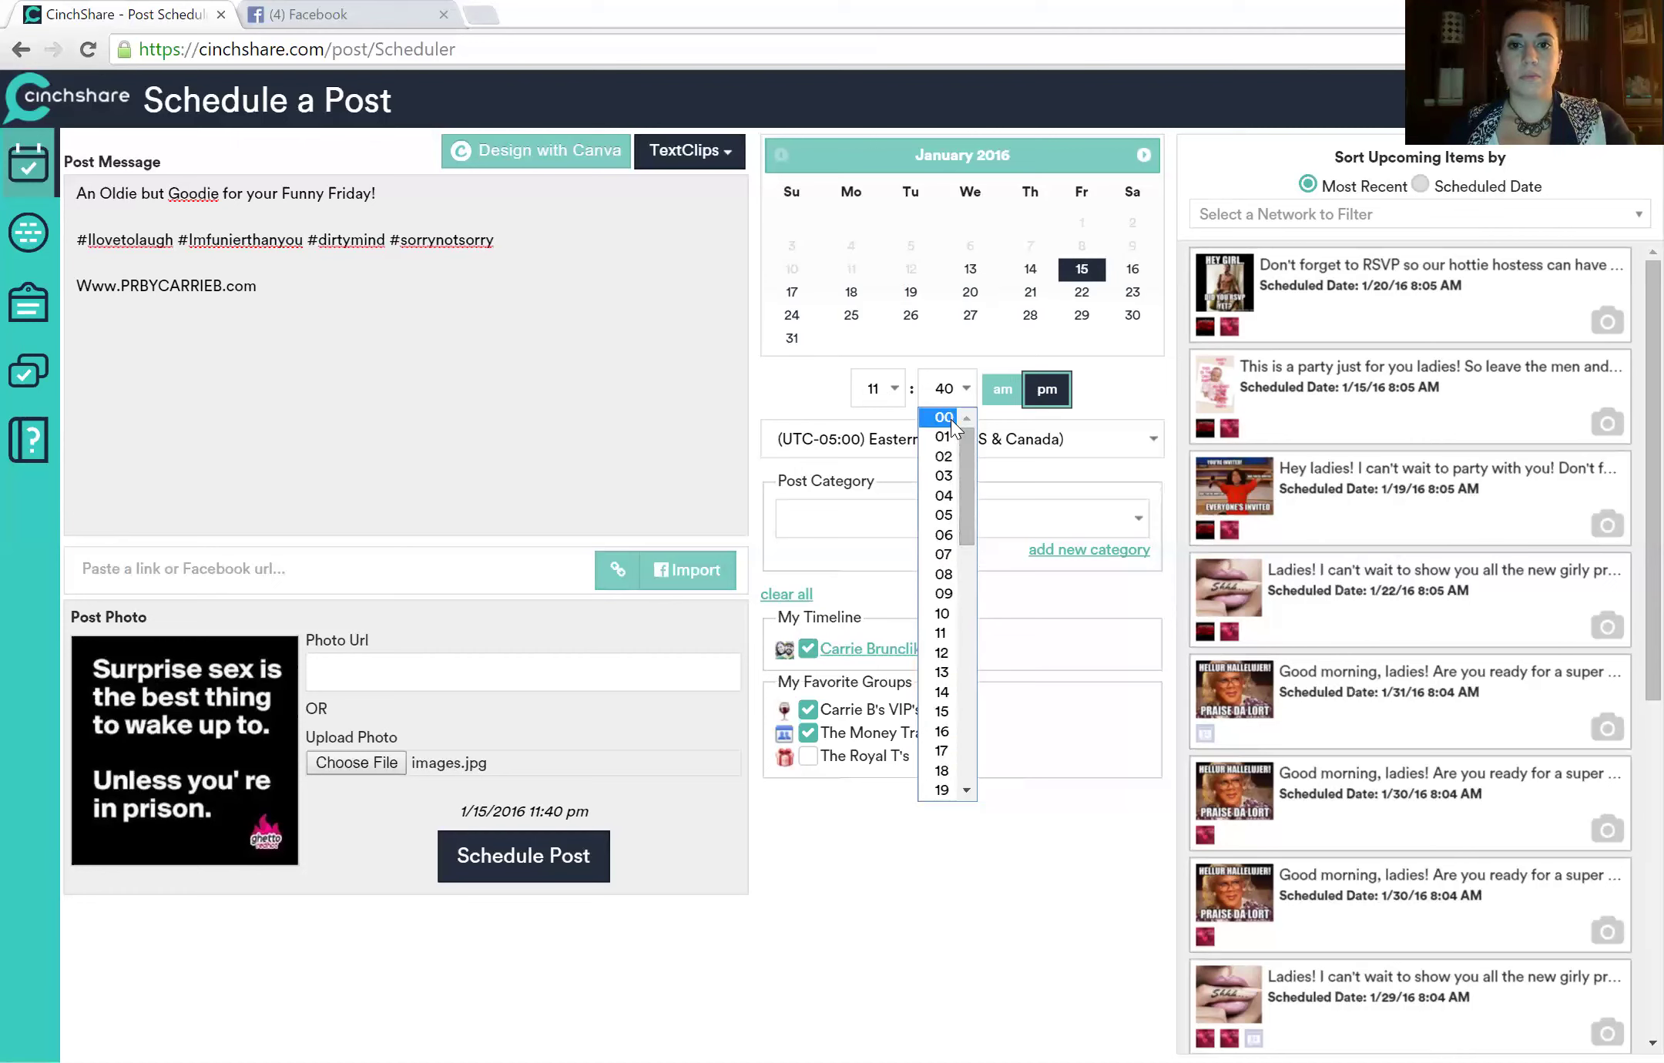
{"action": "left_click", "coordinate": [945, 418]}
{"action": "left_click", "coordinate": [1002, 393]}
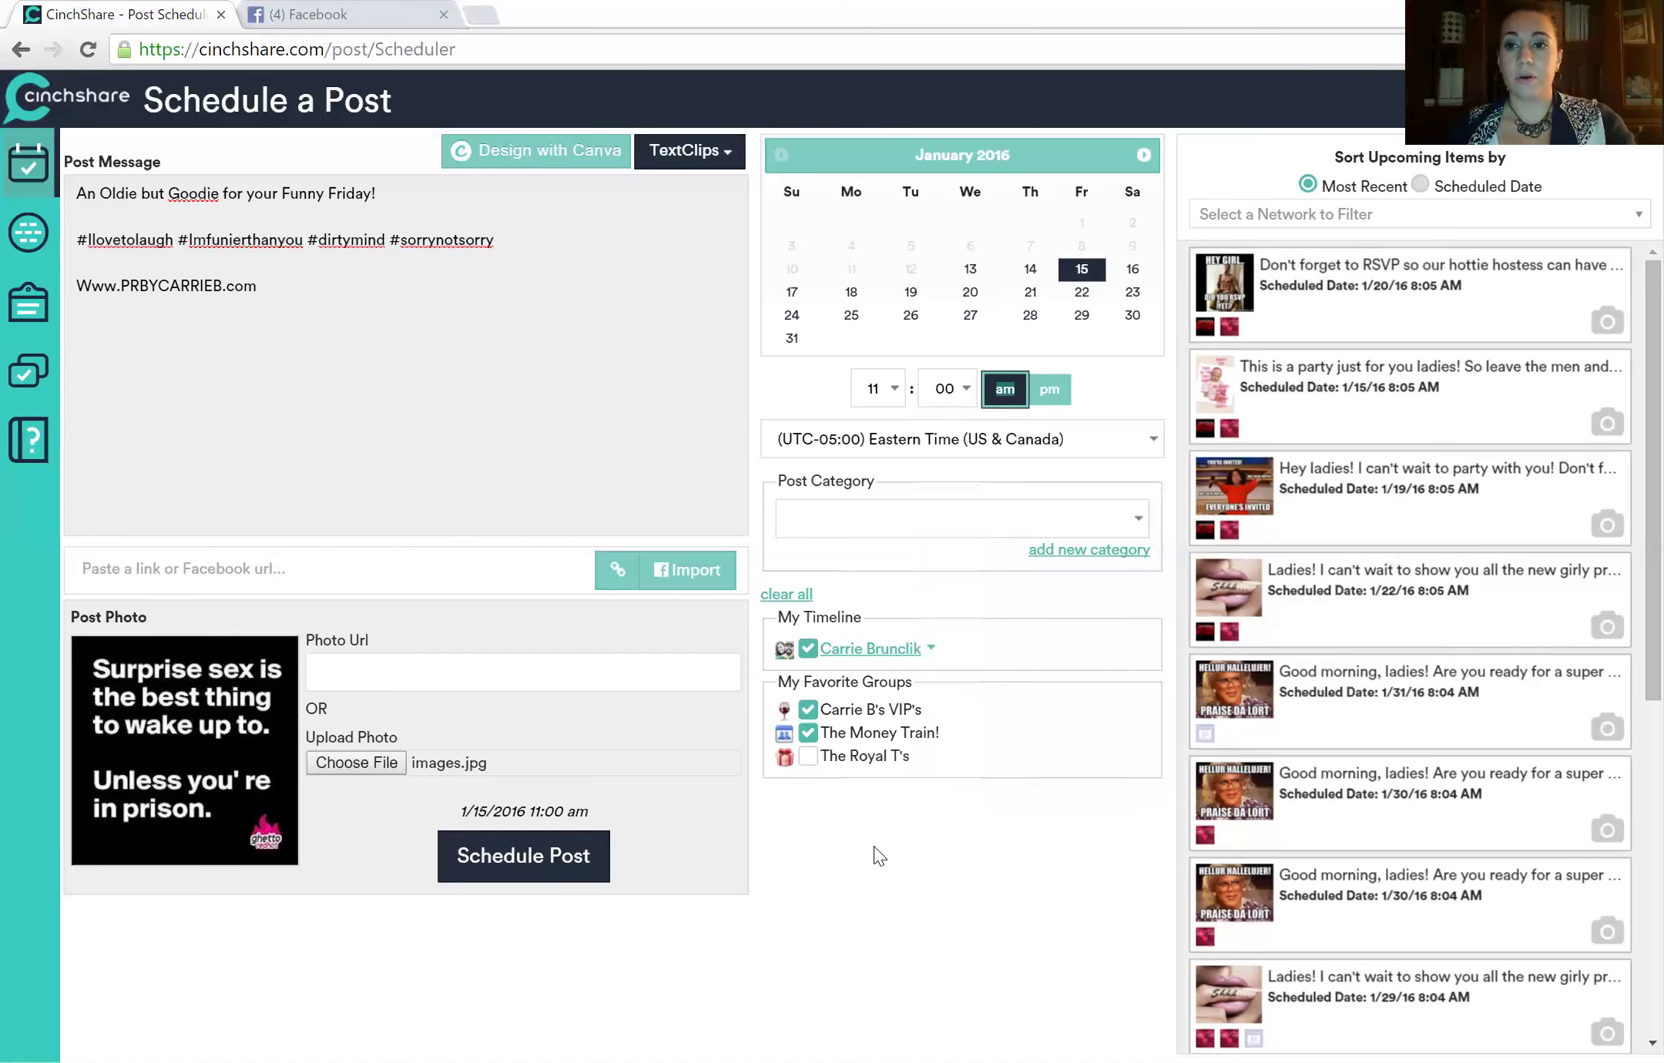
{"action": "left_click", "coordinate": [563, 852]}
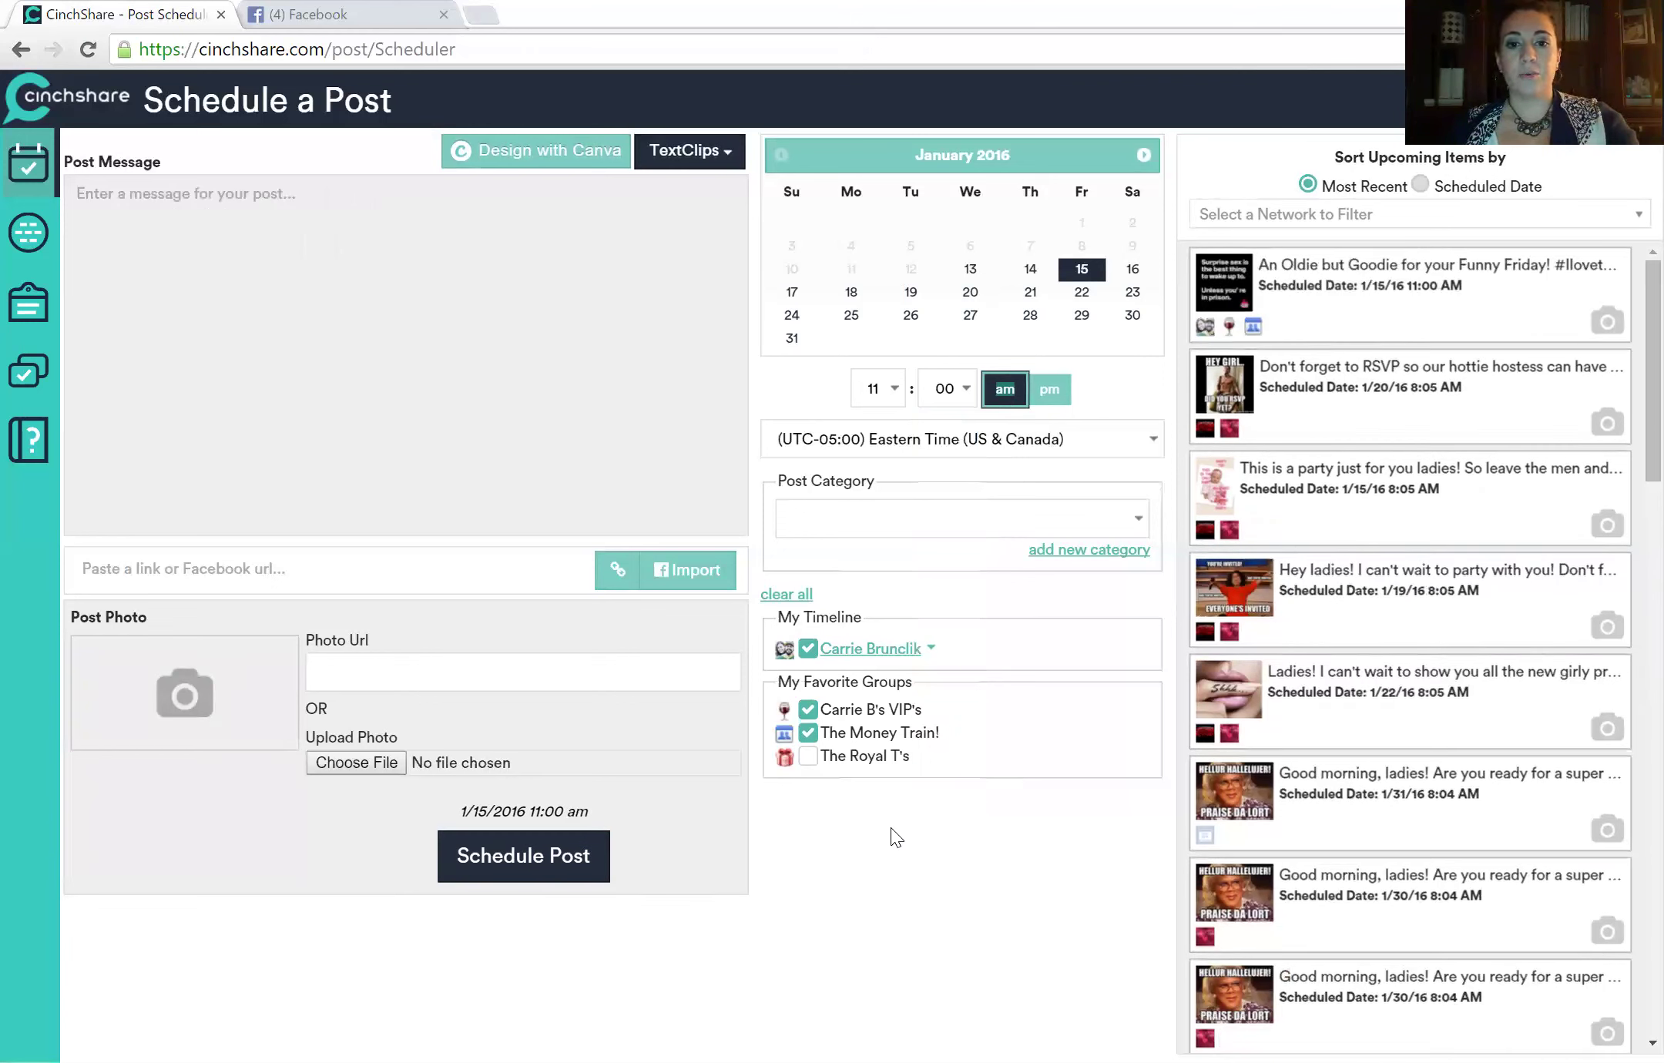
Deselect the VIP's group, The Money Train! and the personal timeline as post destinations.
{"action": "double_click", "coordinate": [806, 708]}
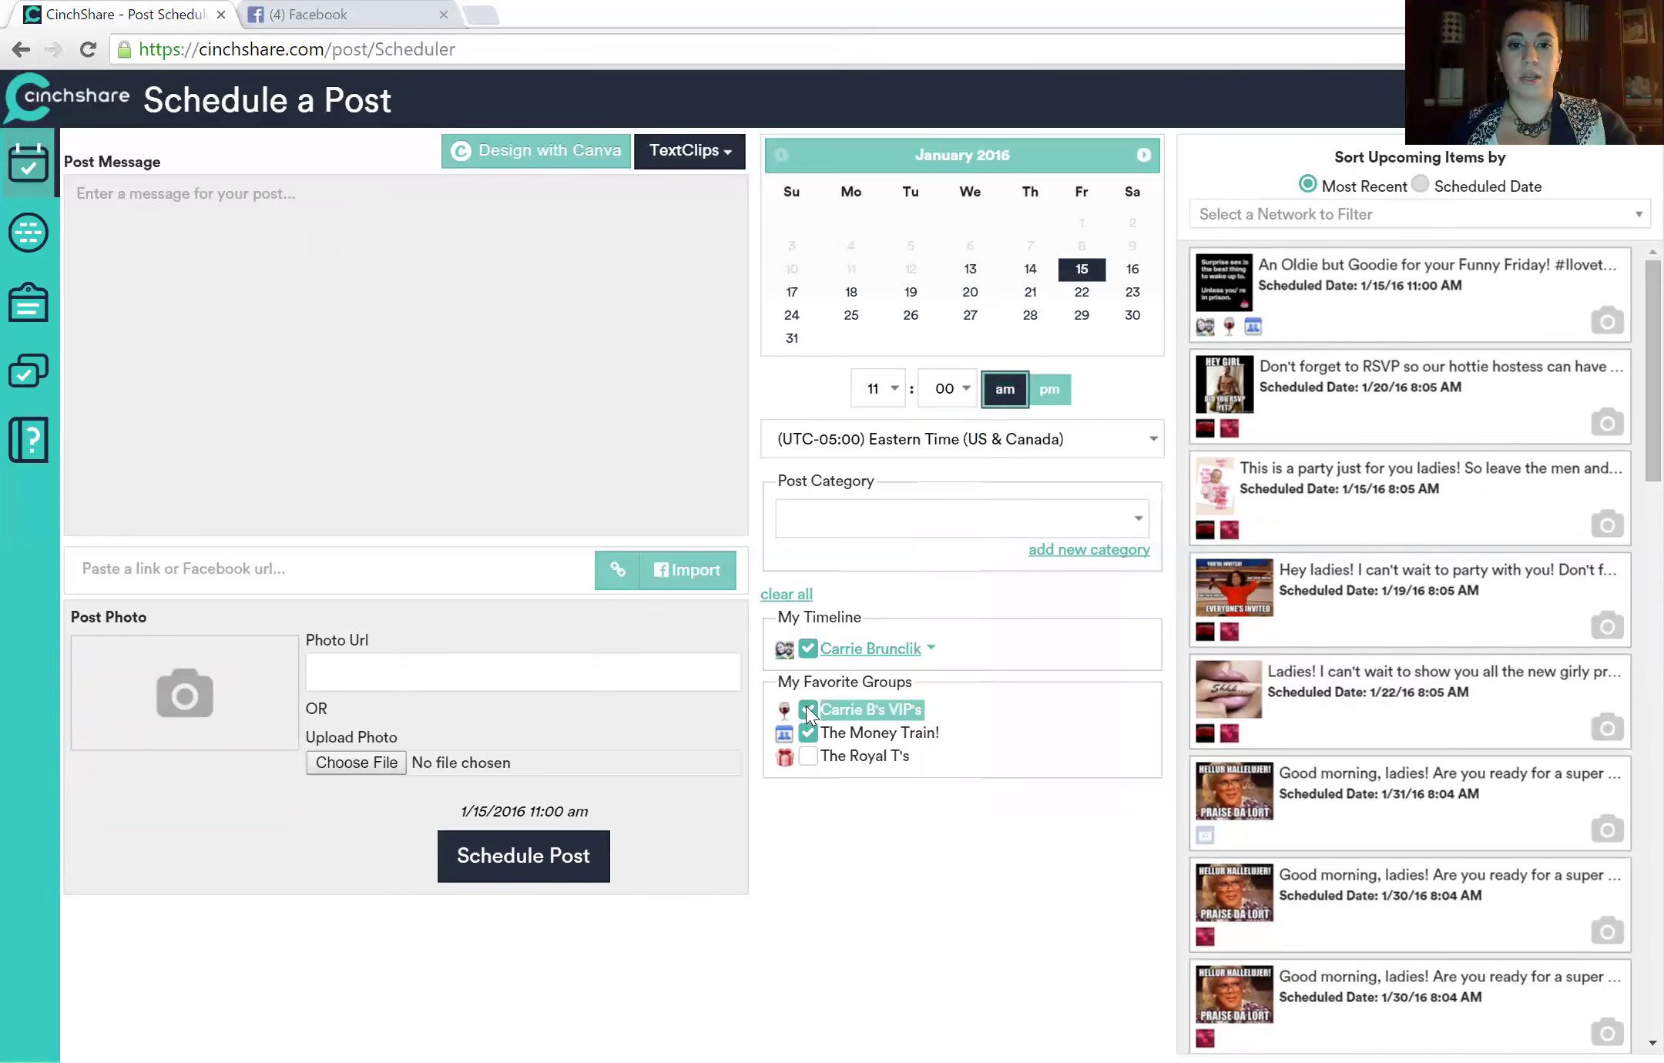
{"action": "left_click", "coordinate": [806, 707]}
{"action": "left_click", "coordinate": [805, 734]}
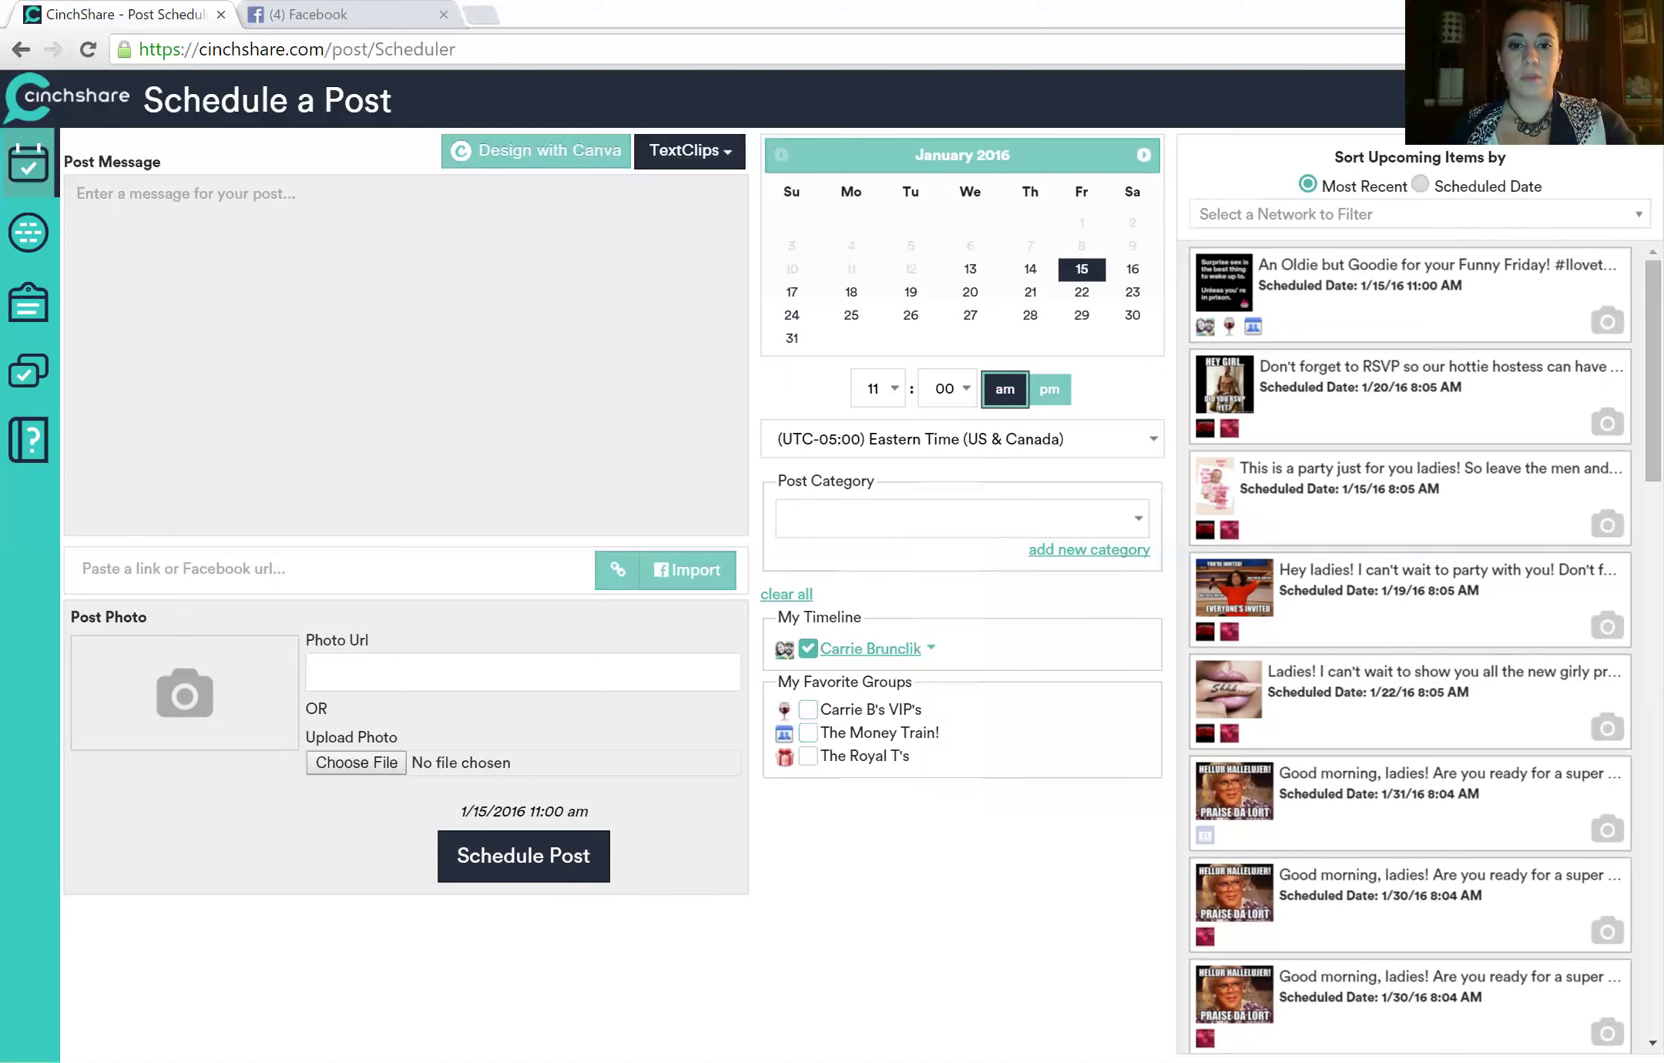
{"action": "left_click", "coordinate": [806, 651]}
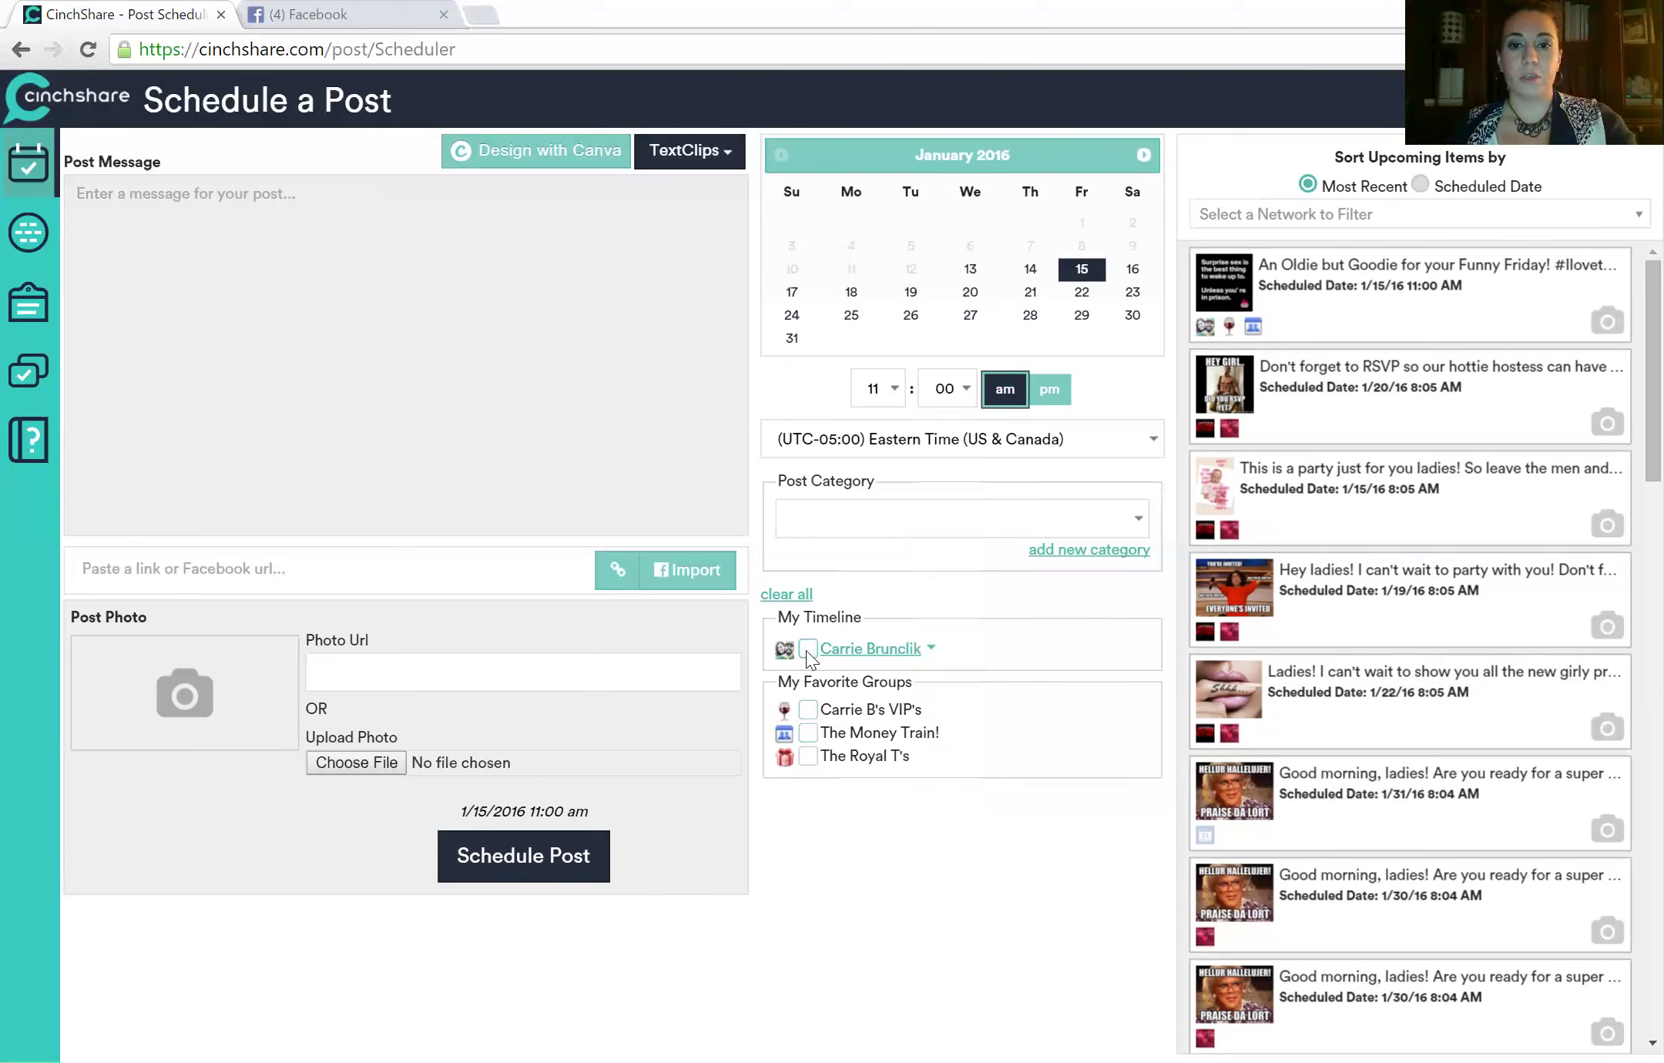
Expand the personal timeline's destinations and select the 01/31/2016 Hot Valentines Day Party with Pure Romance! event.
{"action": "left_click", "coordinate": [930, 651]}
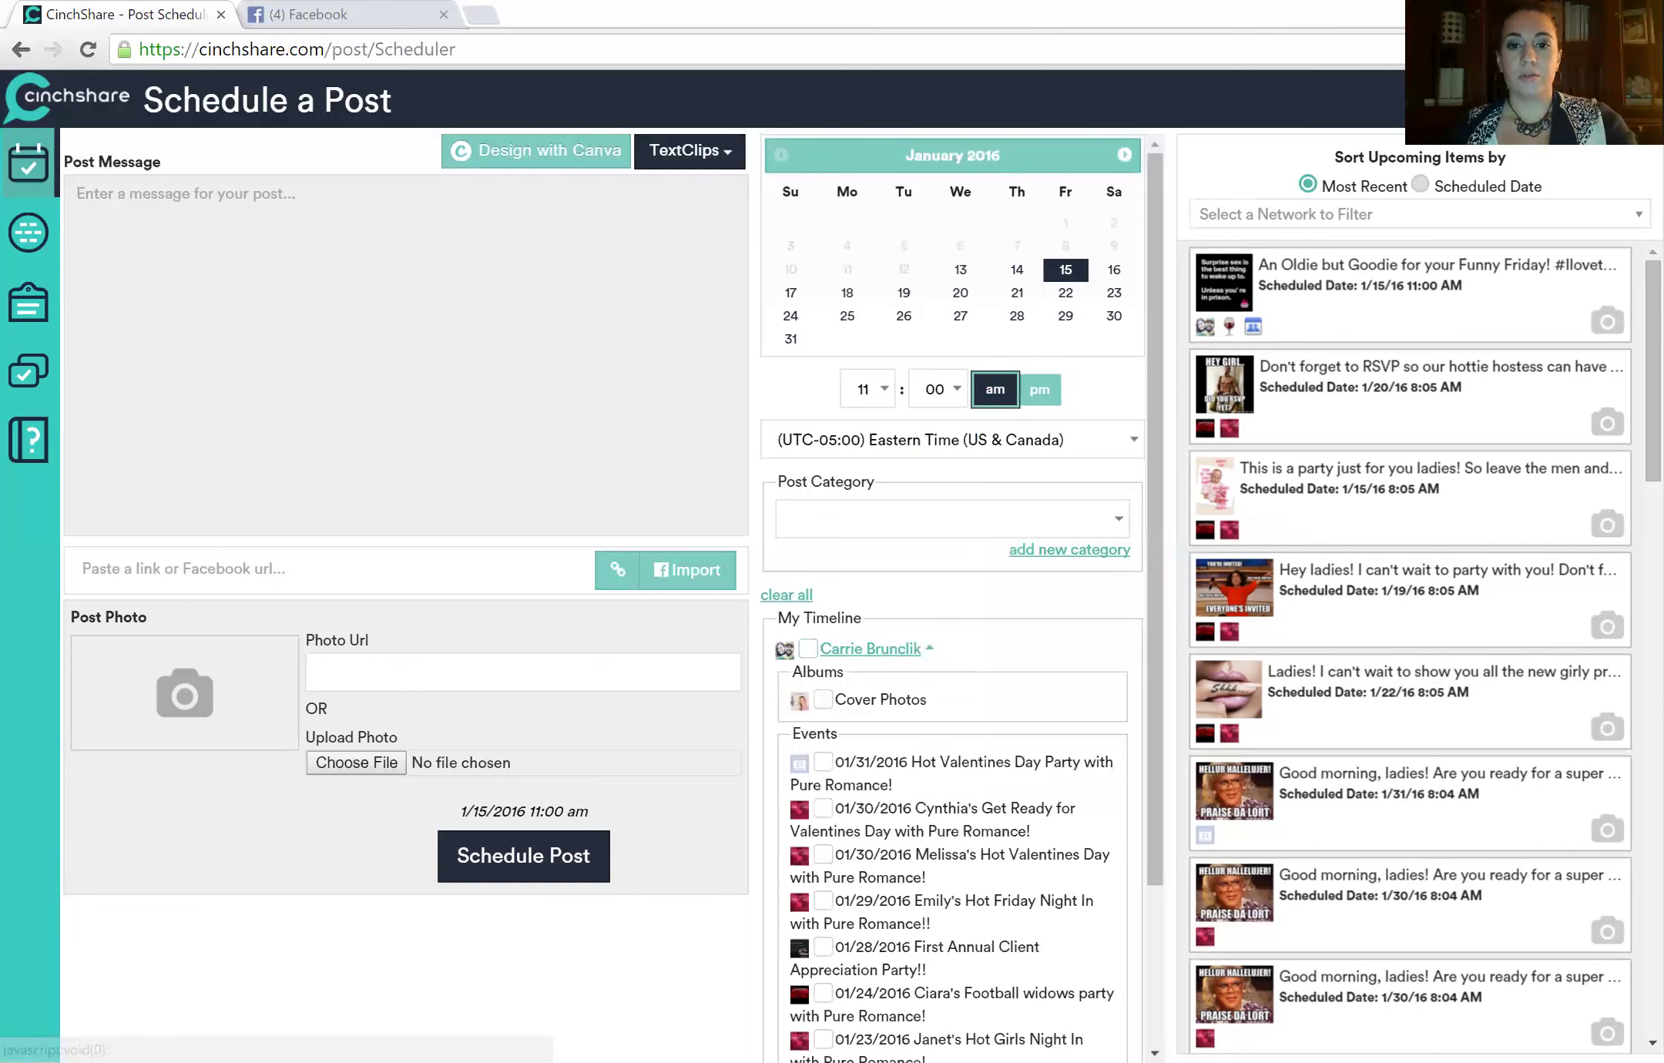
{"action": "scroll", "coordinate": [1084, 655], "scroll_direction": "down", "scroll_amount": 3}
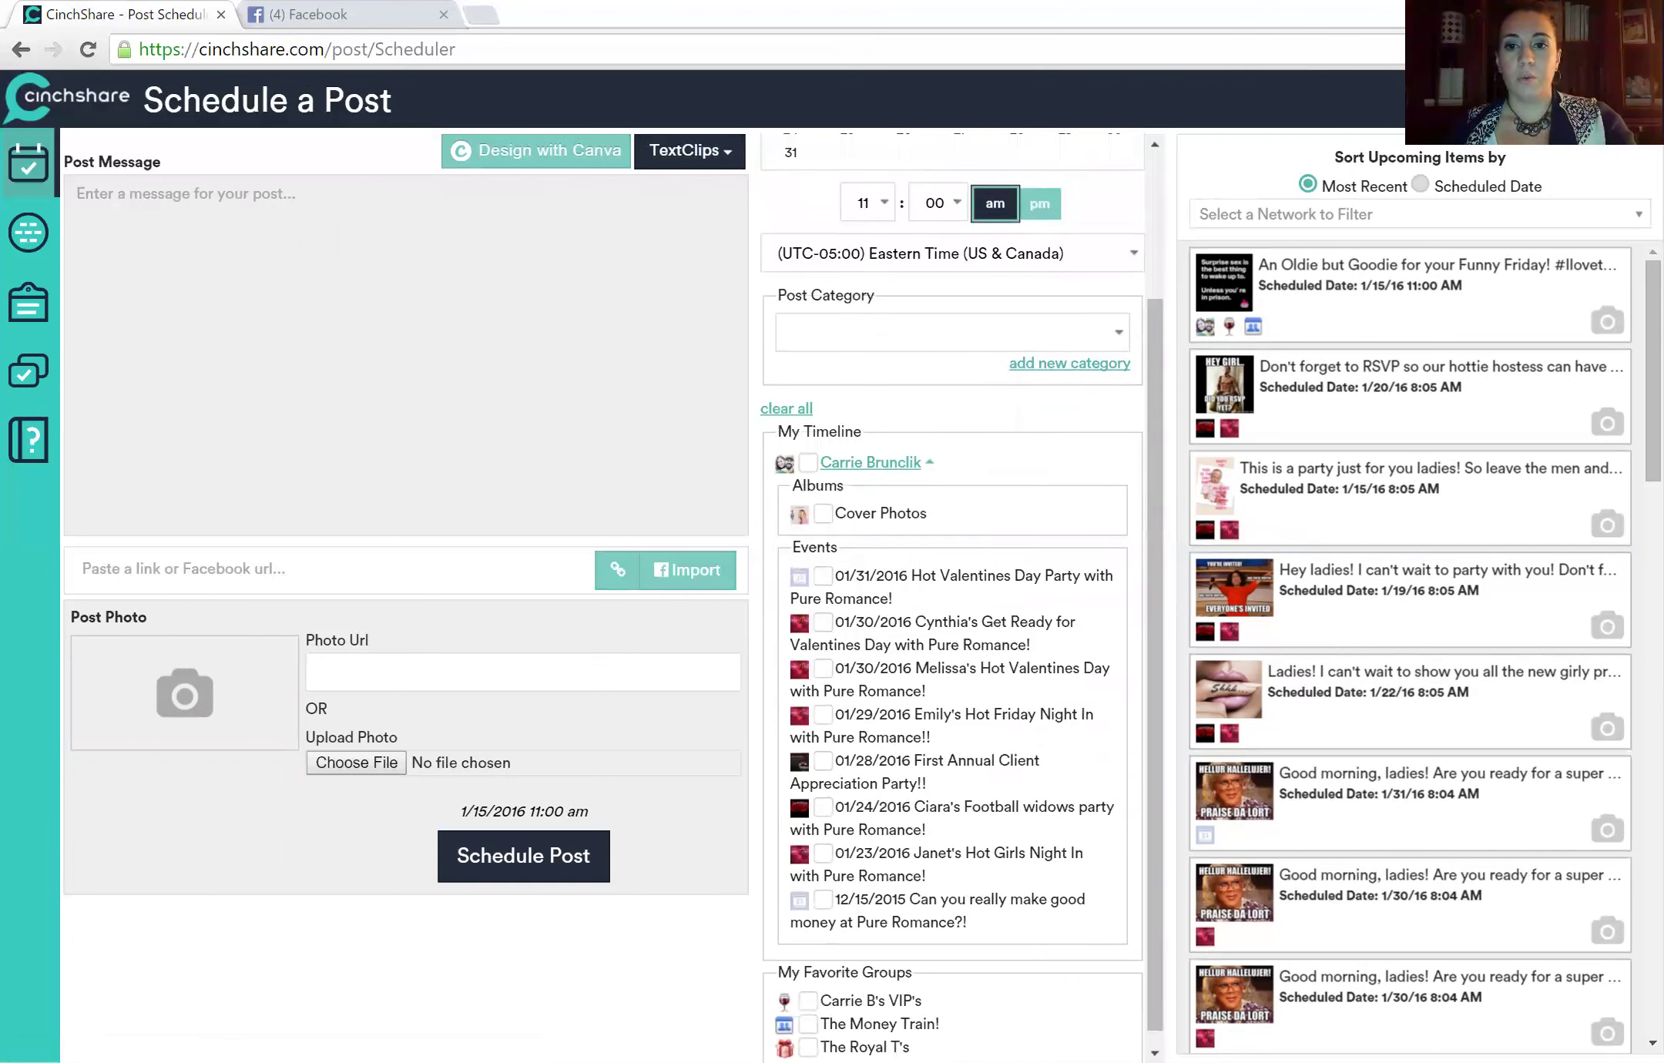
{"action": "left_click", "coordinate": [818, 574]}
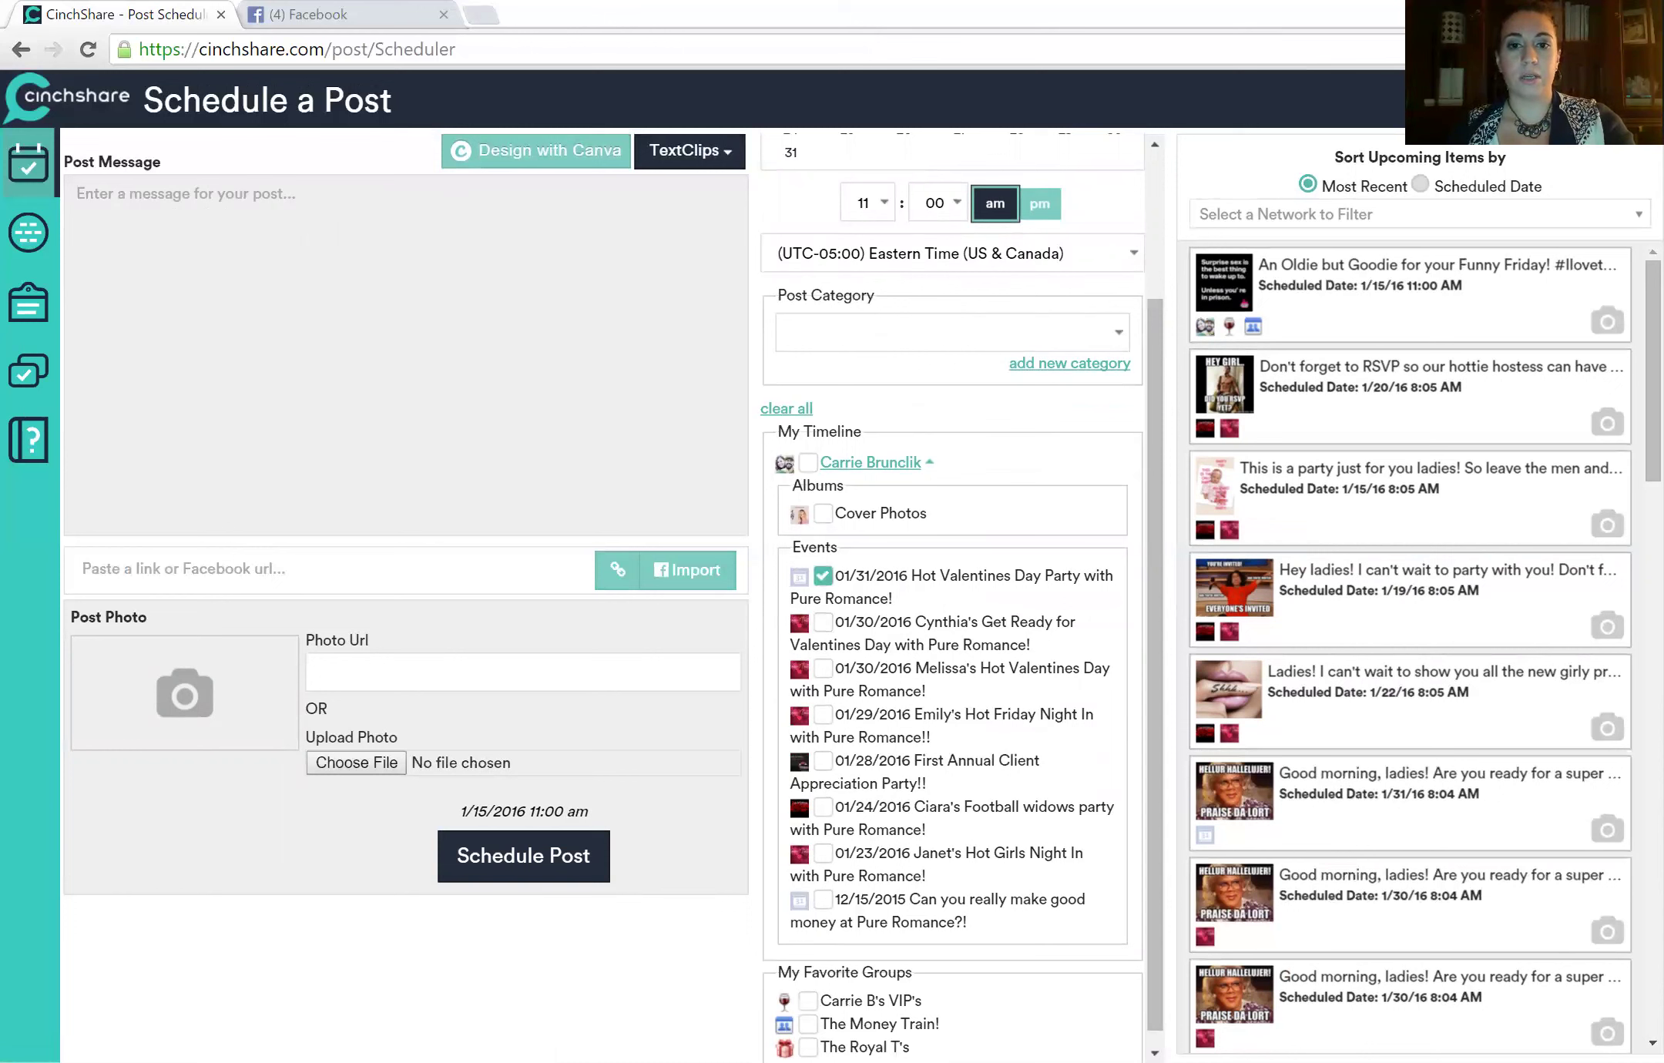
Attach the "Ladies, Check Your Facebook Events" image from the Pure Romance folder as the new post's photo.
{"action": "left_click", "coordinate": [78, 194]}
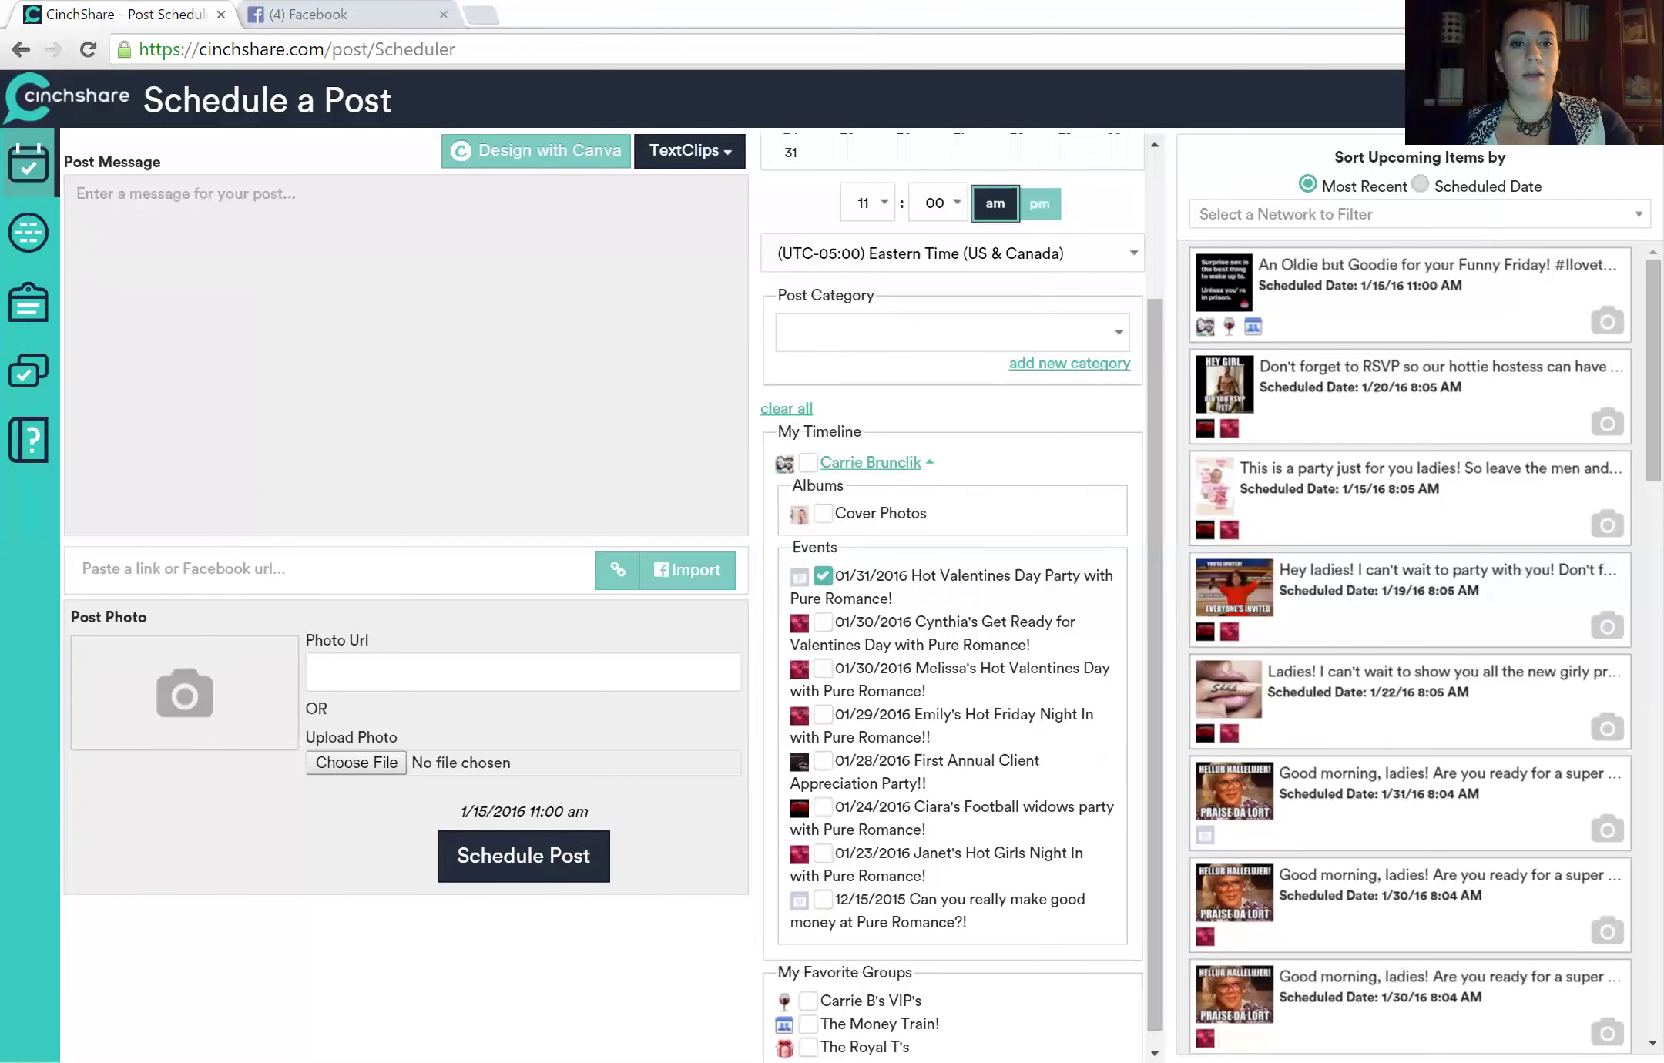
{"action": "left_click", "coordinate": [344, 761]}
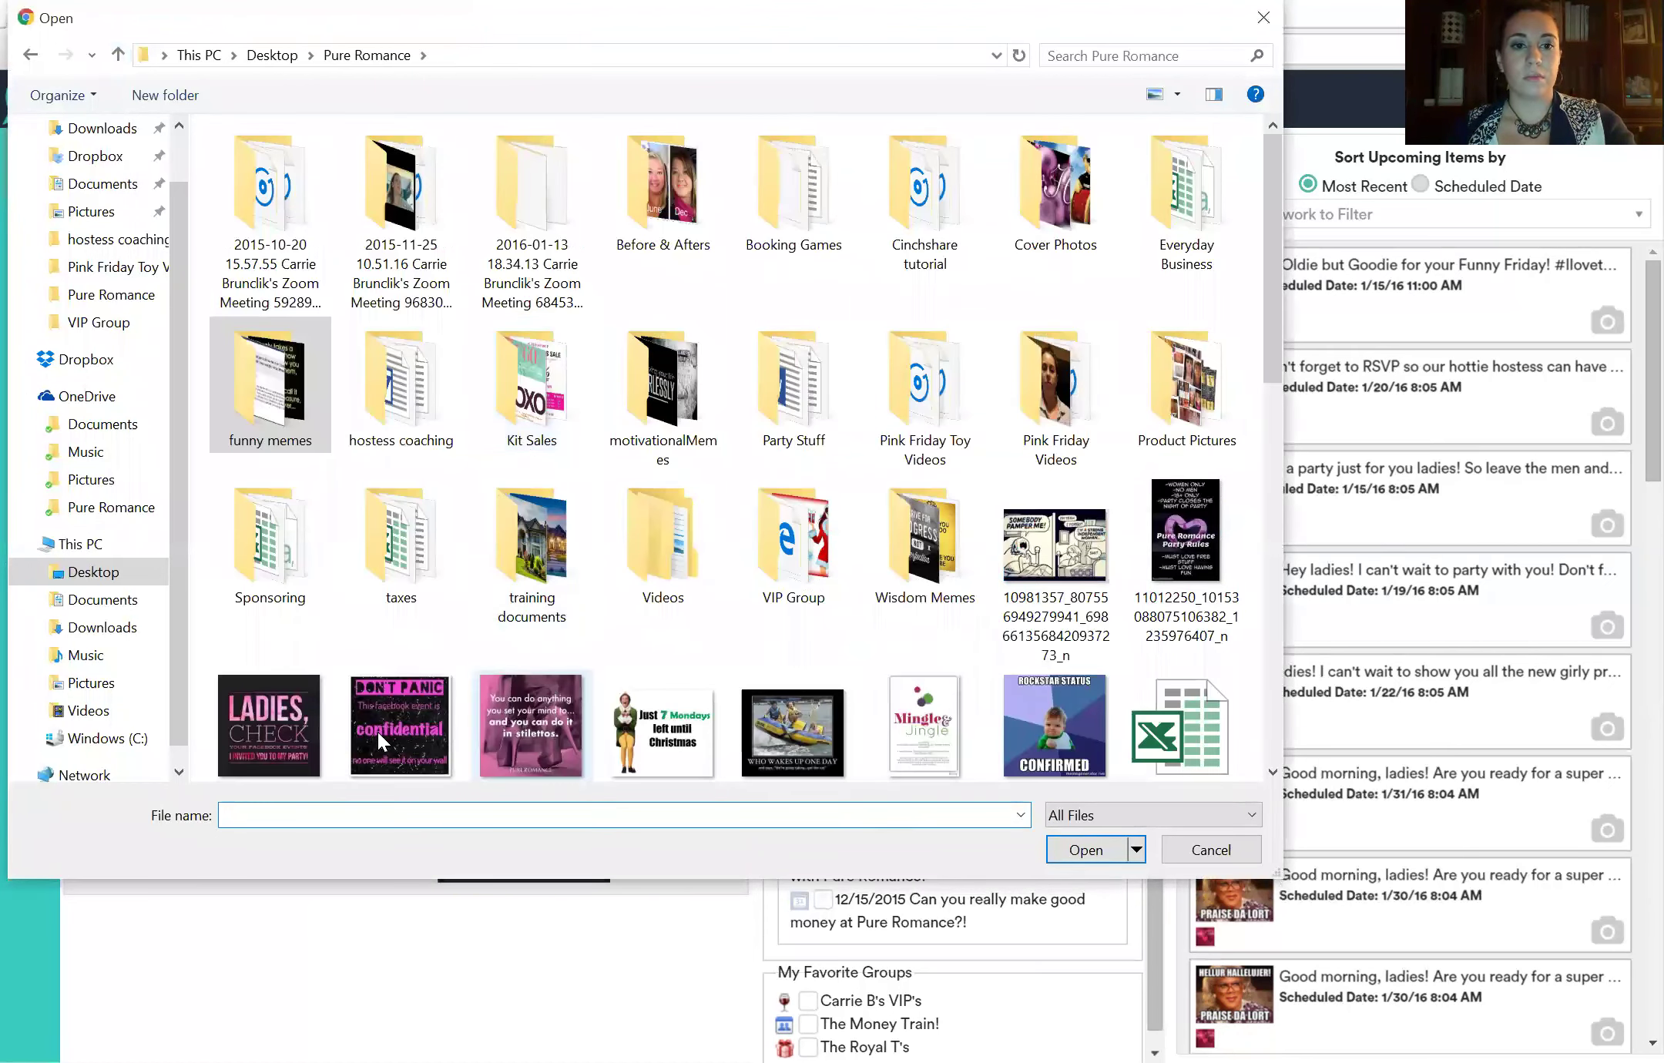
{"action": "left_click", "coordinate": [256, 709]}
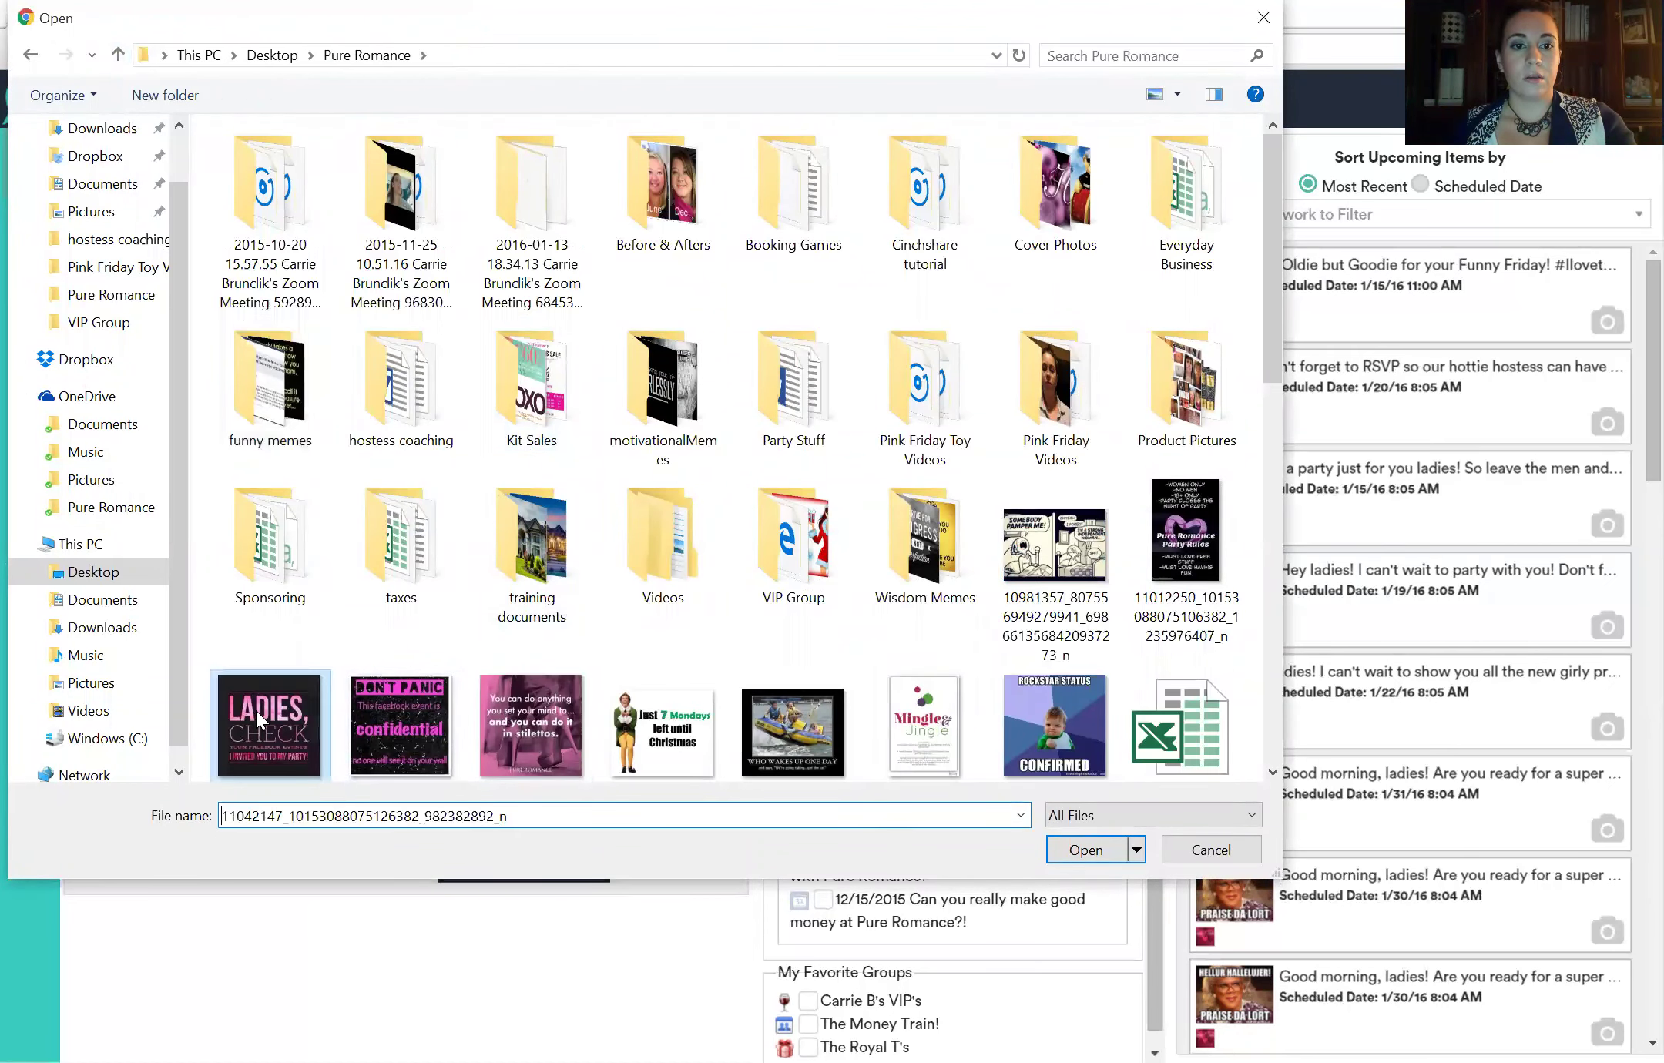
{"action": "double_click", "coordinate": [256, 710]}
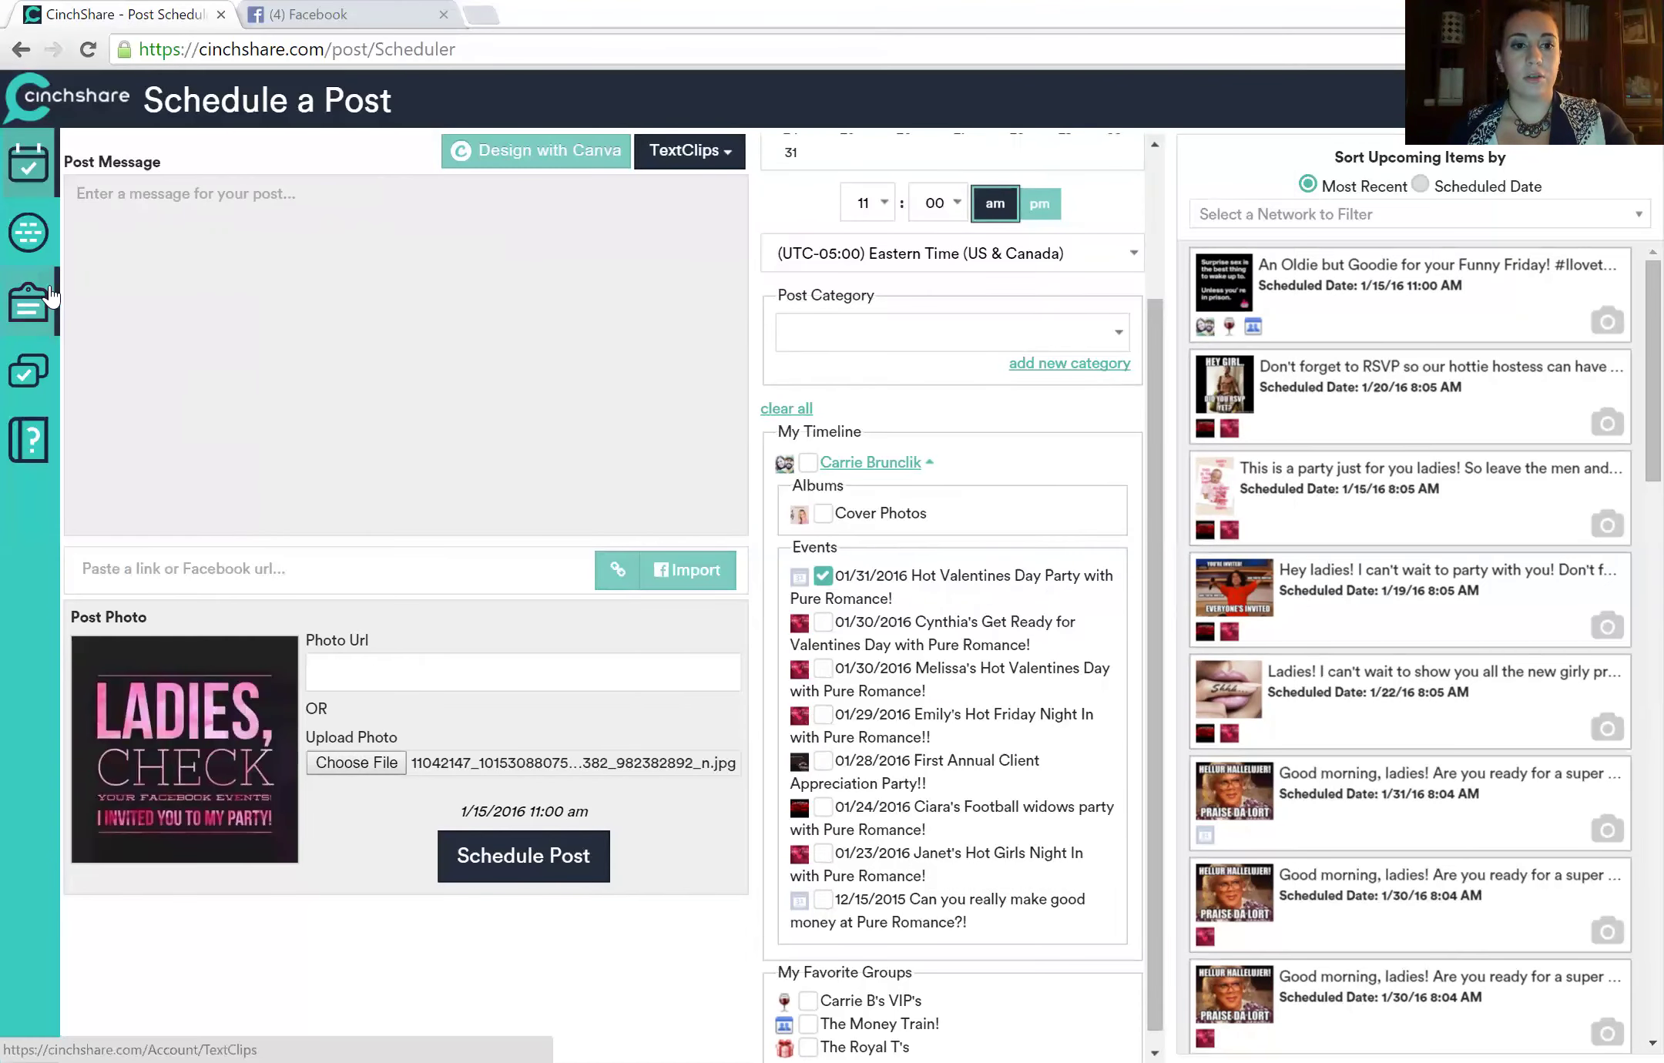
Start the post message with the greeting "Hey There Ladies,".
{"action": "type", "text": "Hey"}
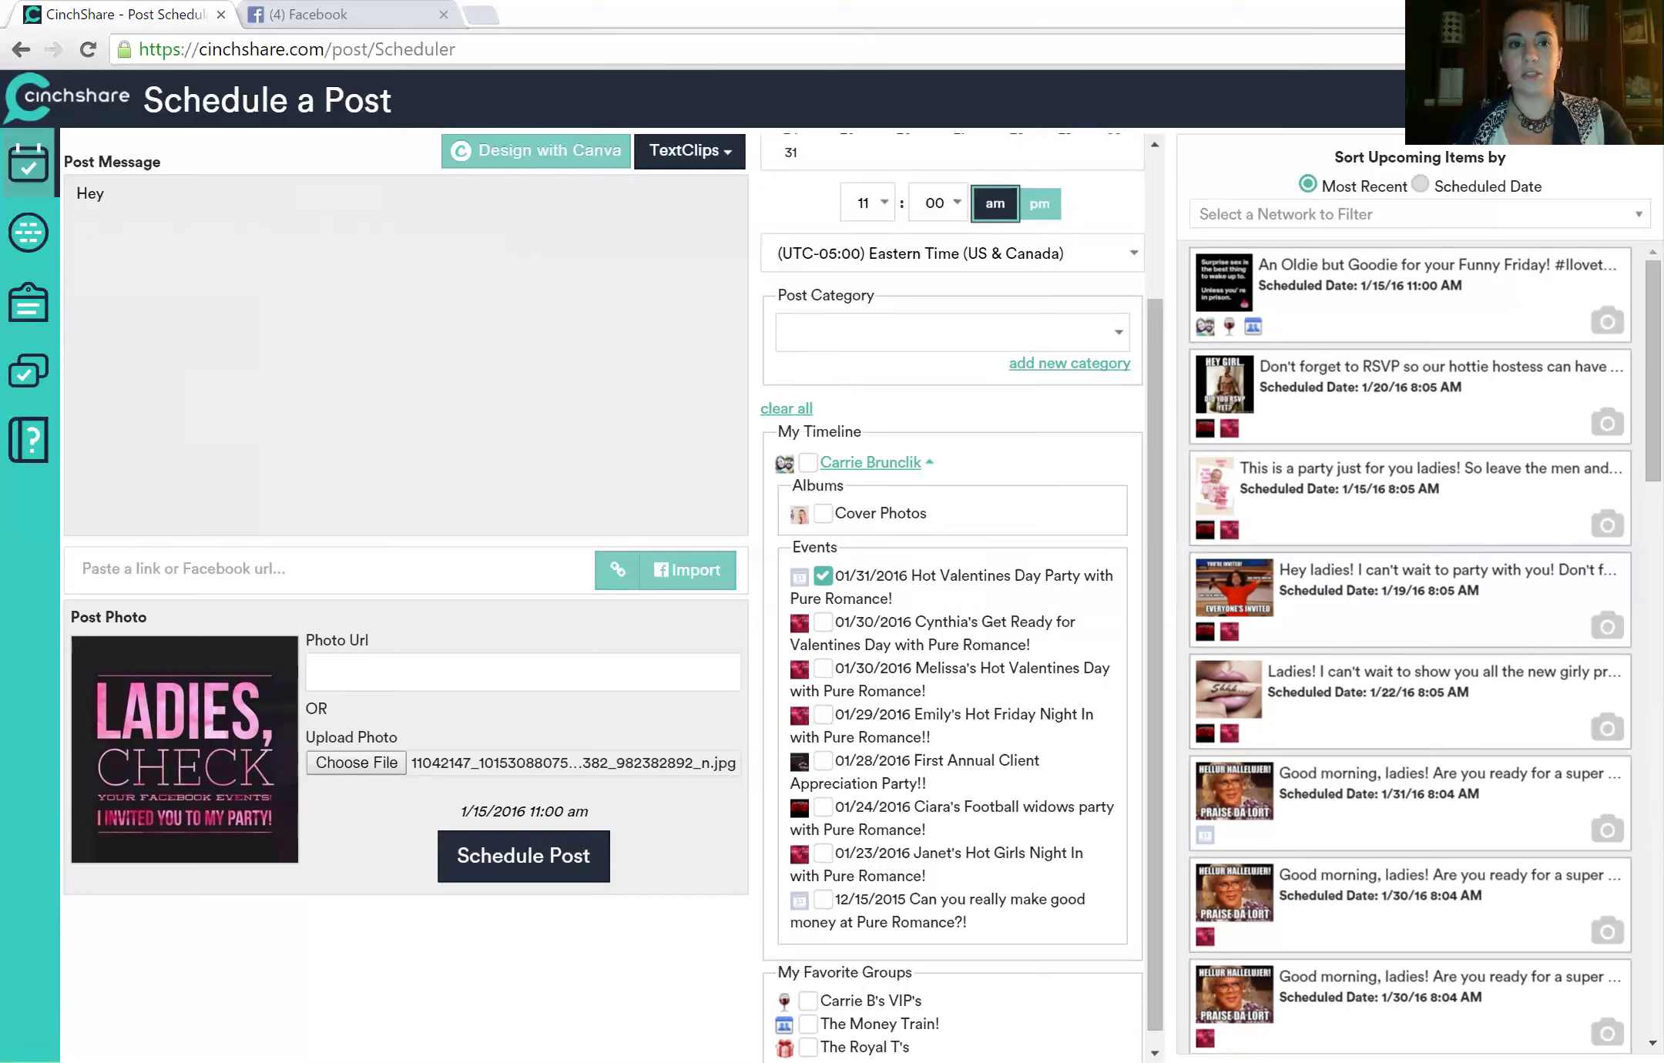
{"action": "type", "text": " La"}
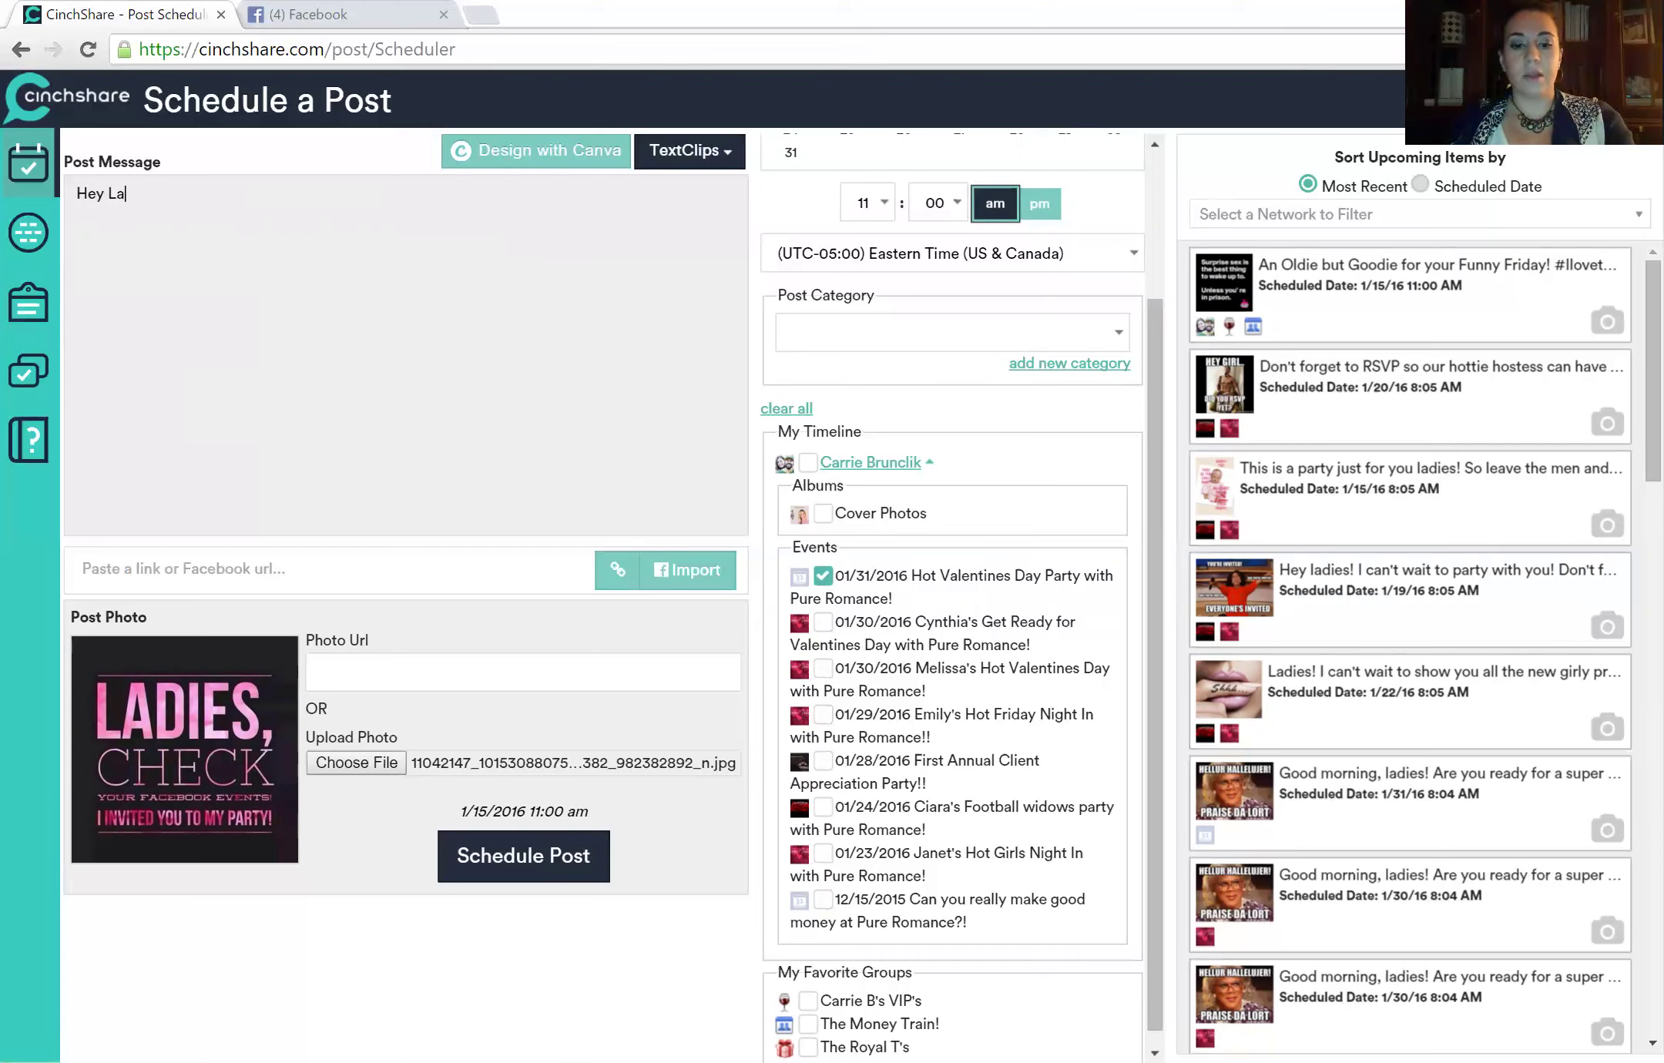
{"action": "type", "text": "h"}
{"action": "key", "text": "BackSpace"}
{"action": "key", "text": "BackSpace"}
{"action": "type", "text": "th"}
{"action": "key", "text": "BackSpace"}
{"action": "key", "text": "BackSpace"}
{"action": "type", "text": "There Lily"}
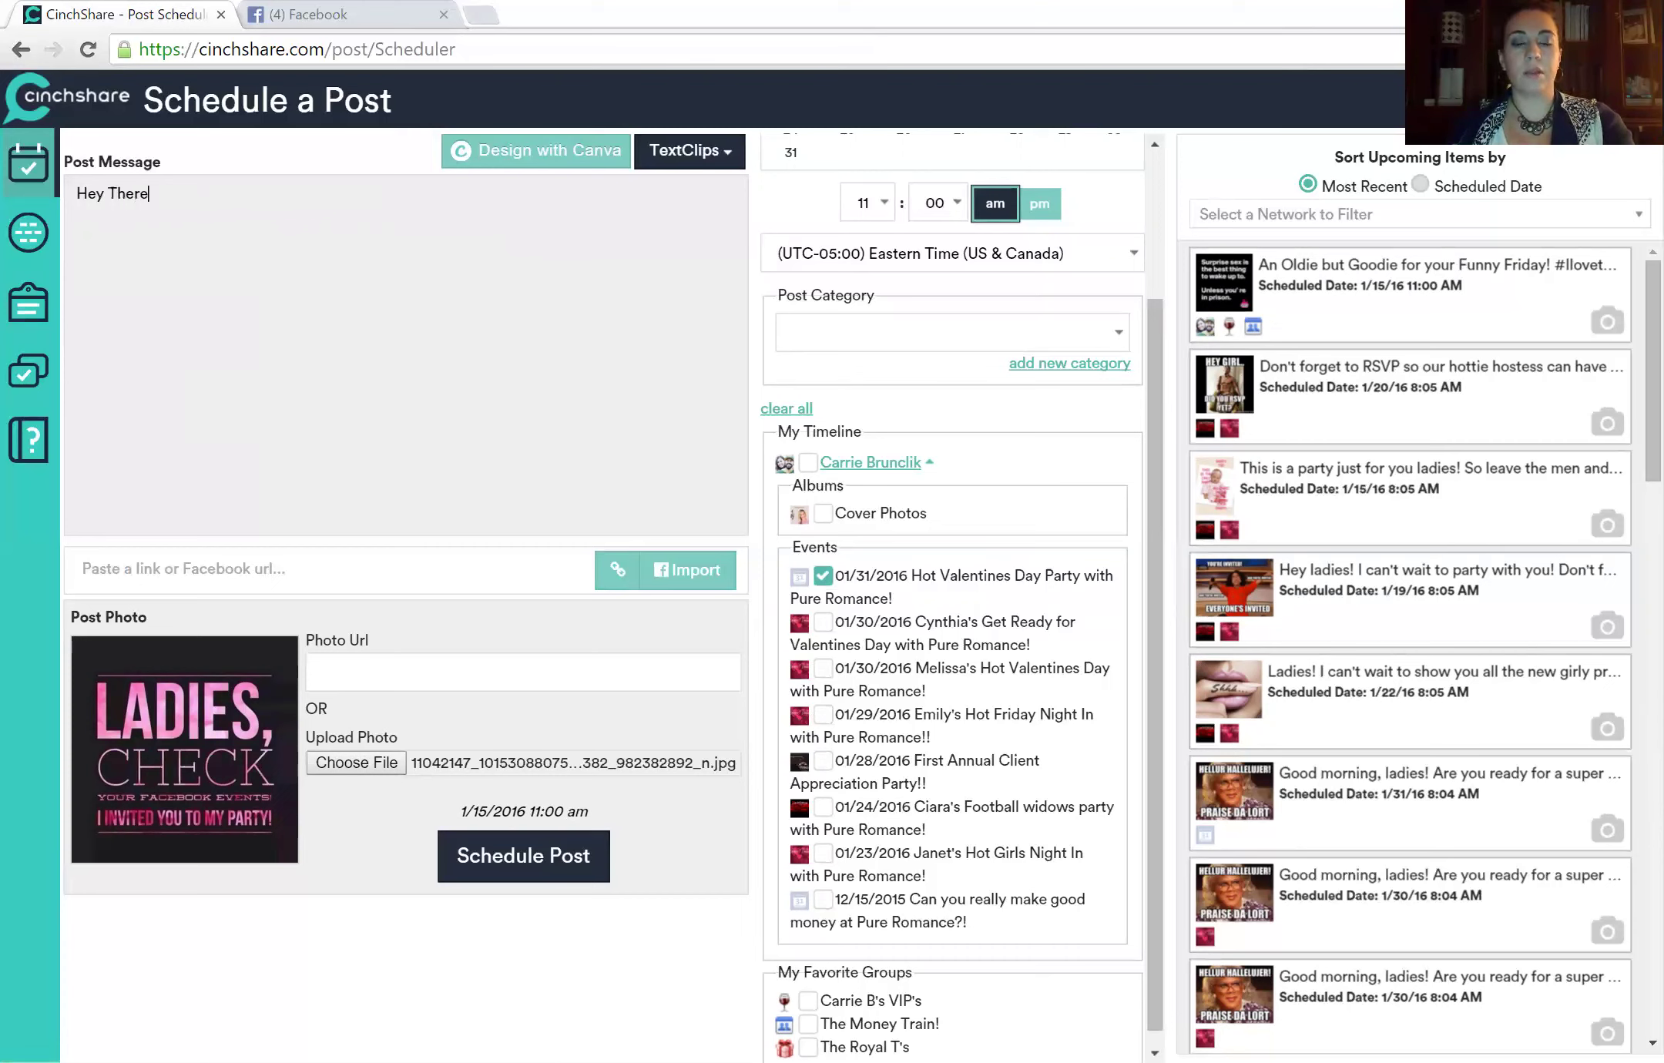
{"action": "key", "text": "BackSpace"}
{"action": "key", "text": "BackSpace"}
{"action": "key", "text": "BackSpace"}
{"action": "type", "text": "adies,"}
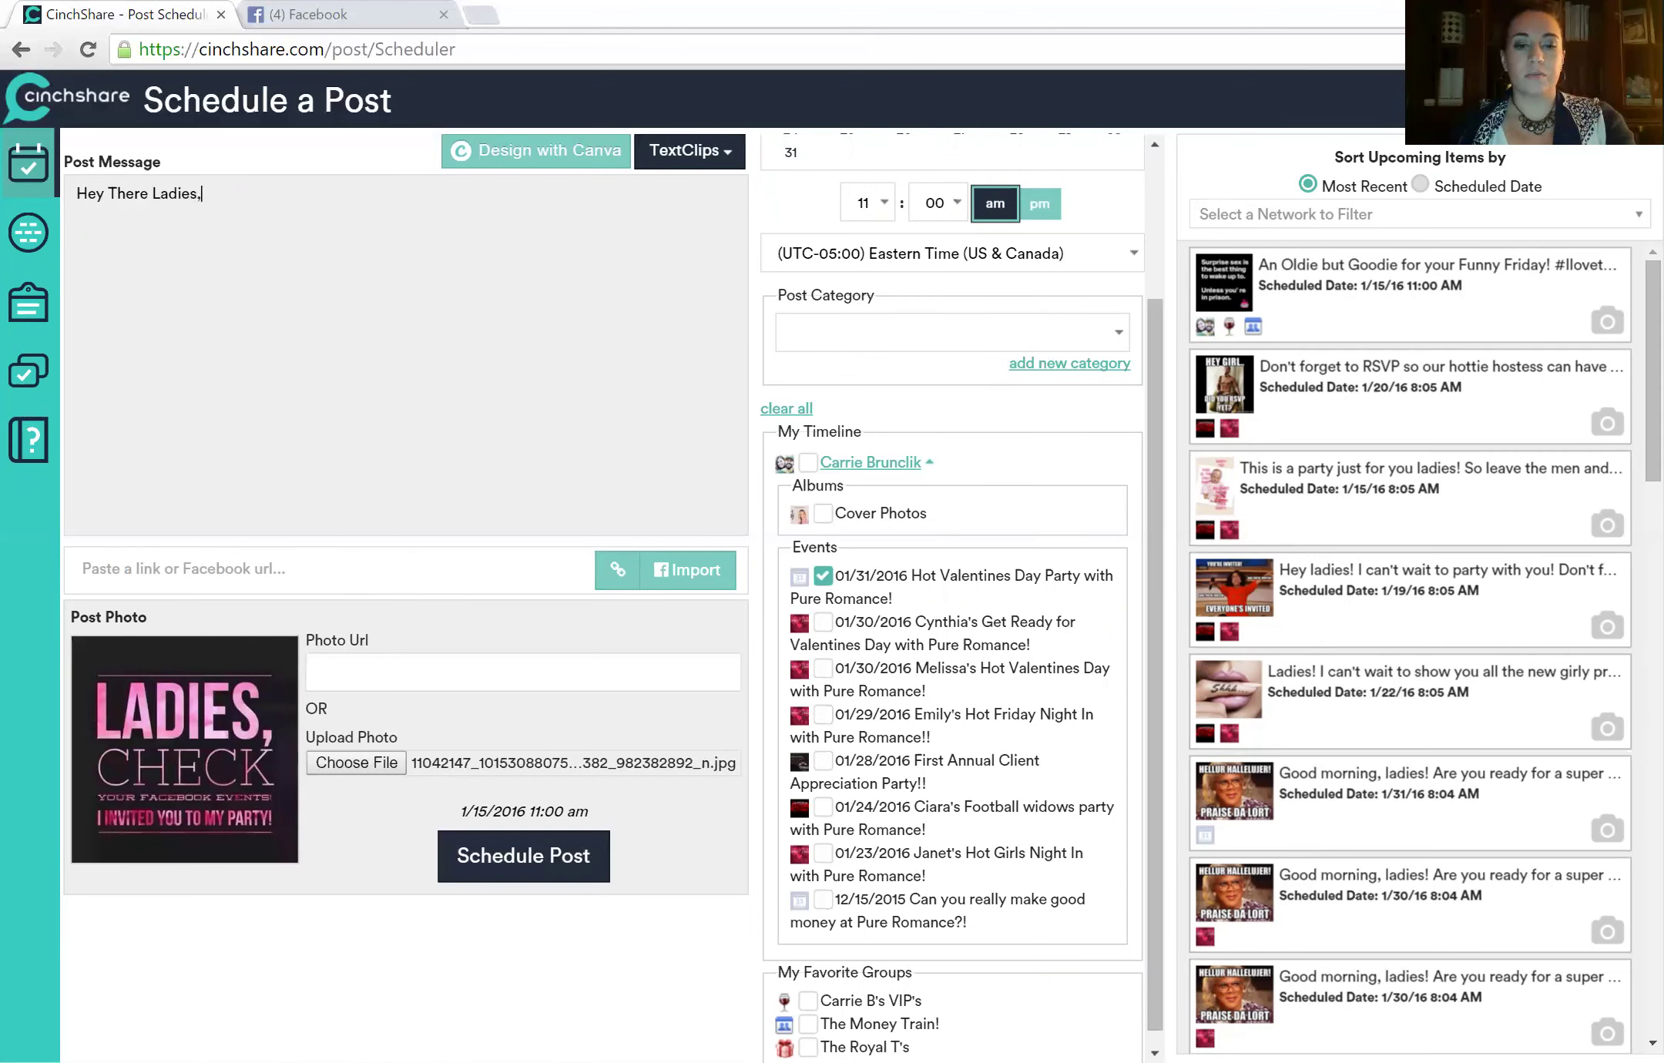
Add a new paragraph after the greeting reading "Please check your events and RSVP as soon as possible!".
{"action": "type", "text": "Plesa"}
{"action": "key", "text": "BackSpace"}
{"action": "key", "text": "BackSpace"}
{"action": "type", "text": "ase check your events and RSVP"}
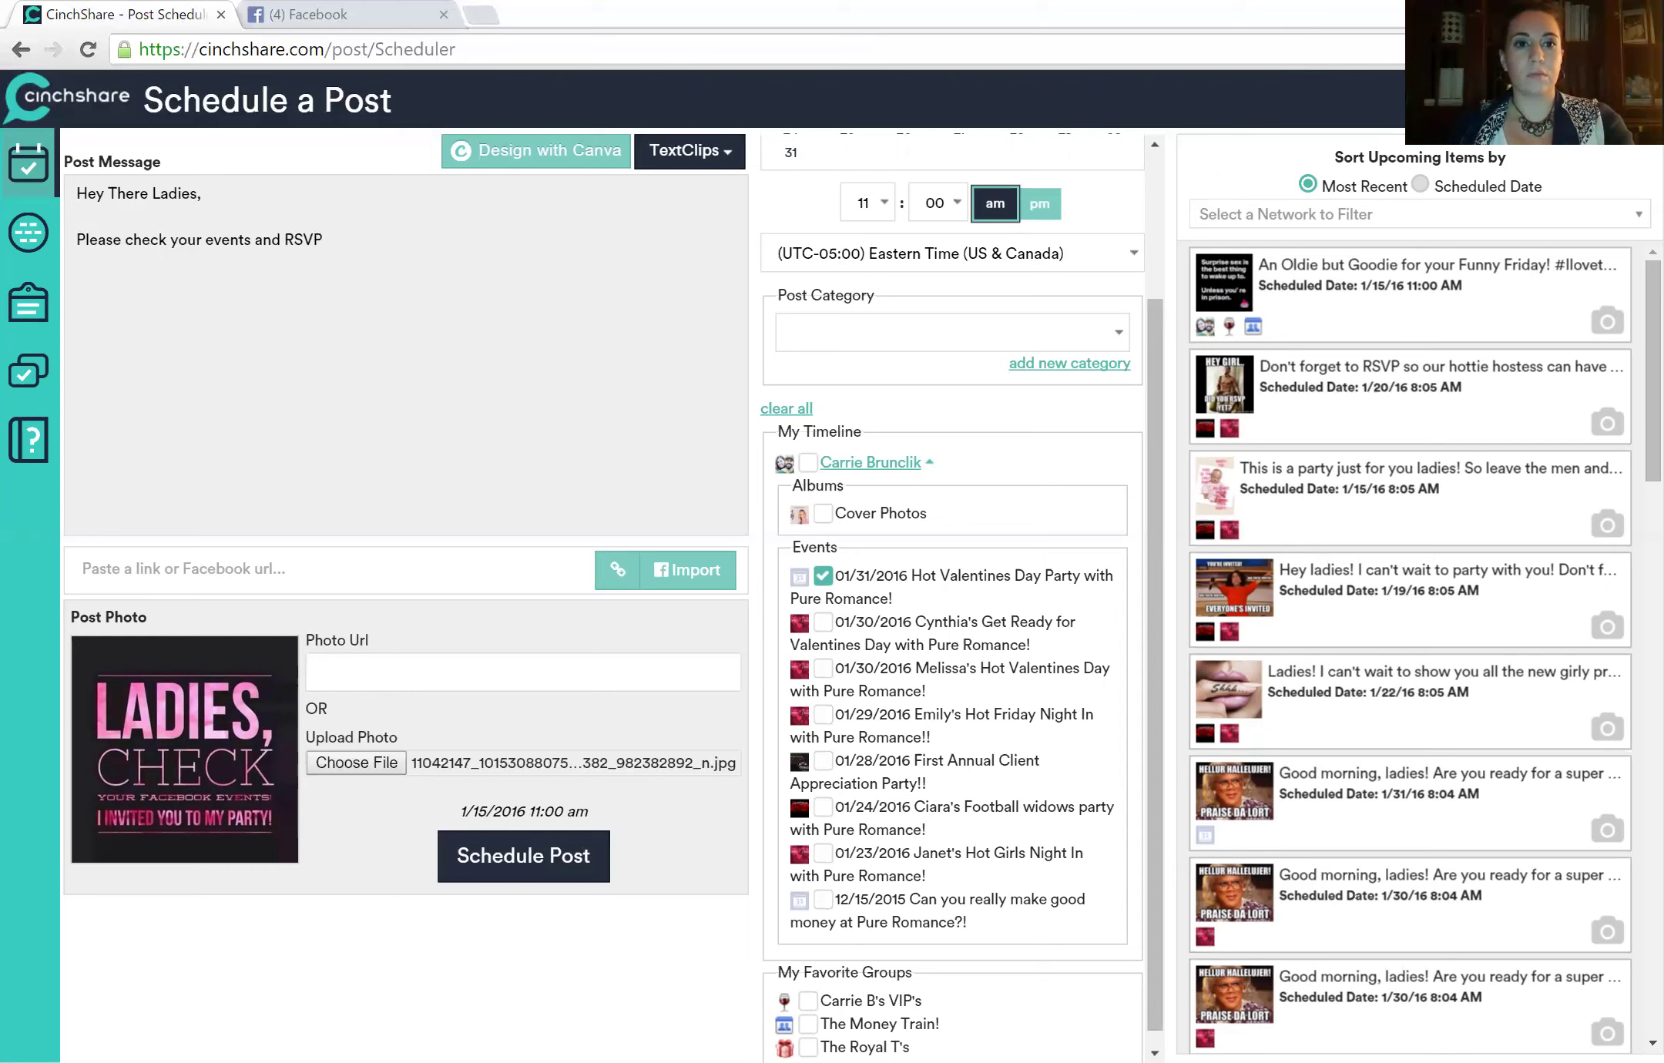
{"action": "type", "text": " as soon as possible! We are going to ha"}
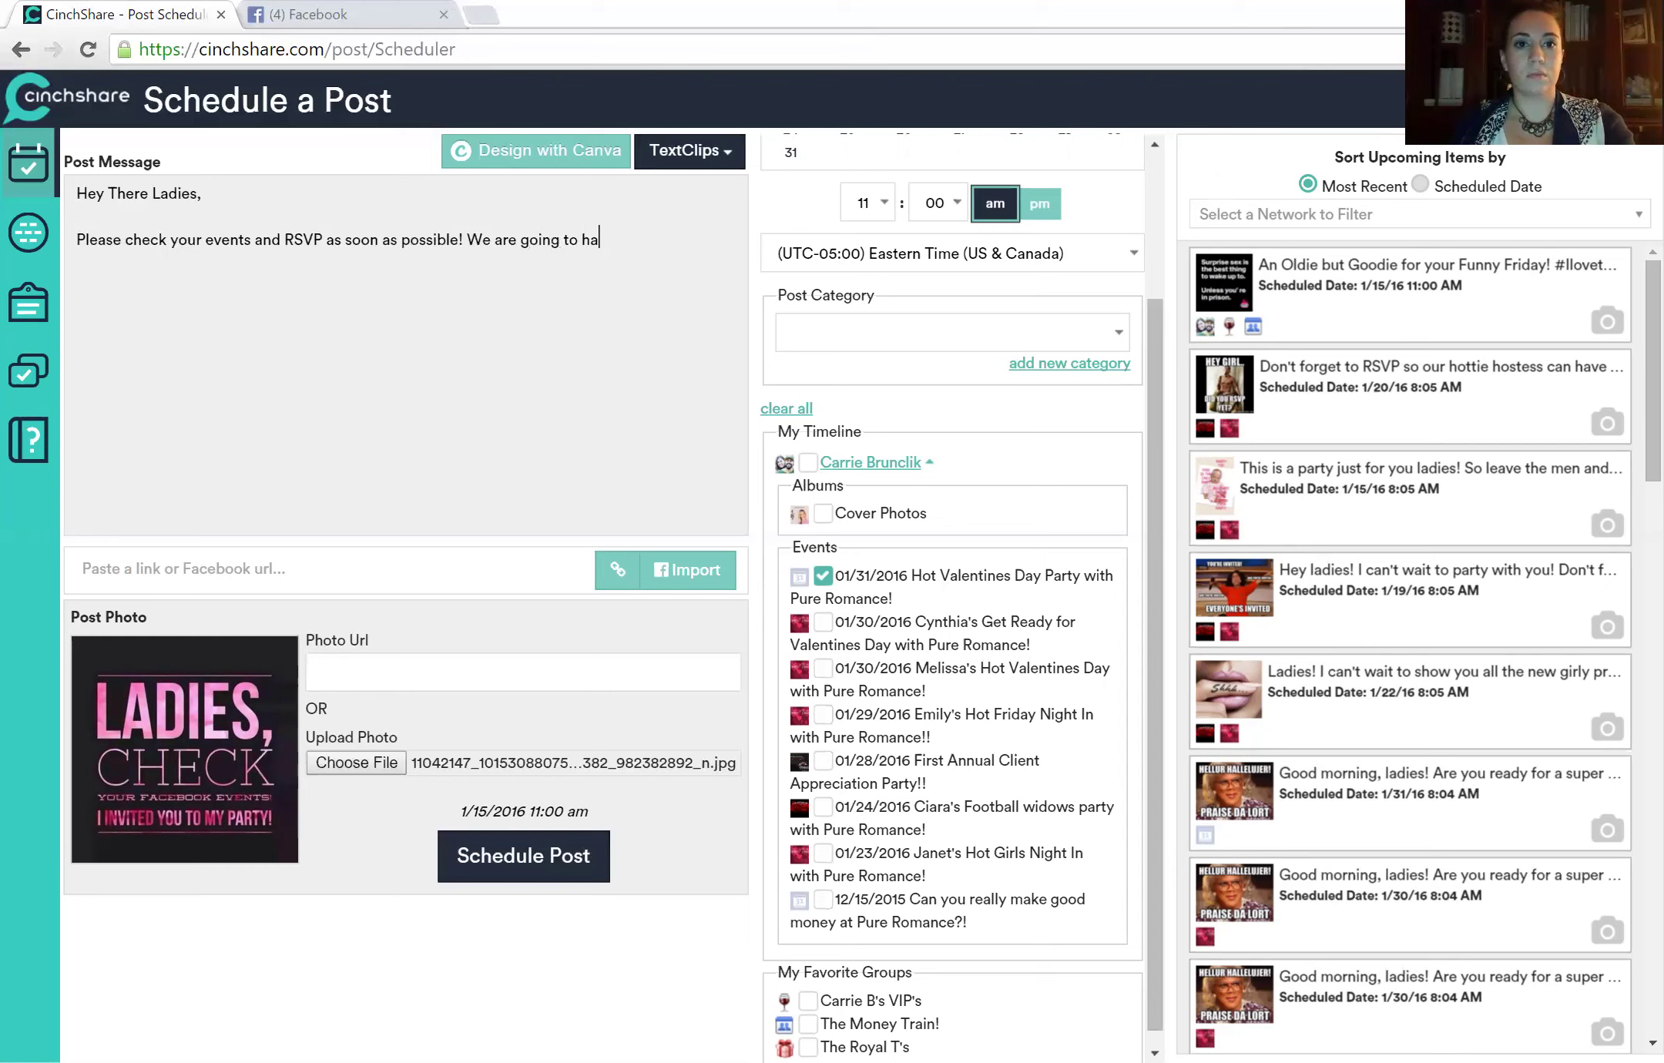
Continue the paragraph with "We are going to have a ton of fun with Pure Romance and get you hooked up for Valentine's day.".
{"action": "type", "text": "ve a ton of fun with Pure RTo"}
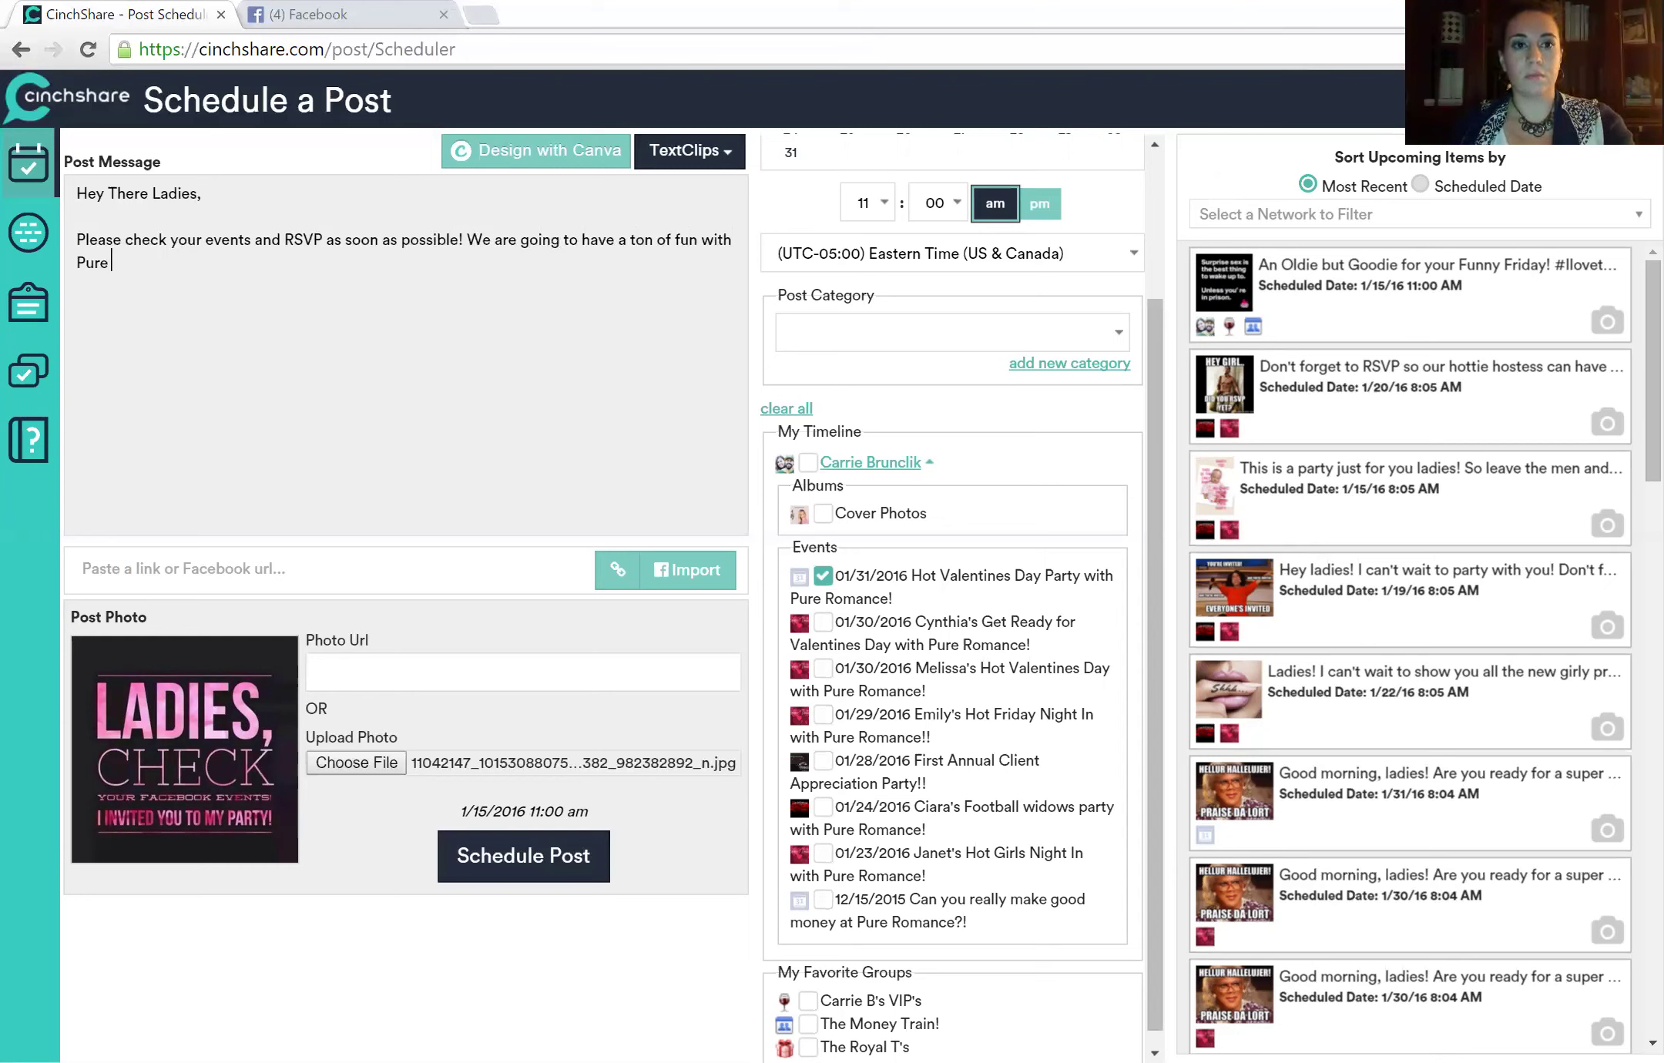
{"action": "key", "text": "BackSpace"}
{"action": "key", "text": "BackSpace"}
{"action": "type", "text": "omance and get you "}
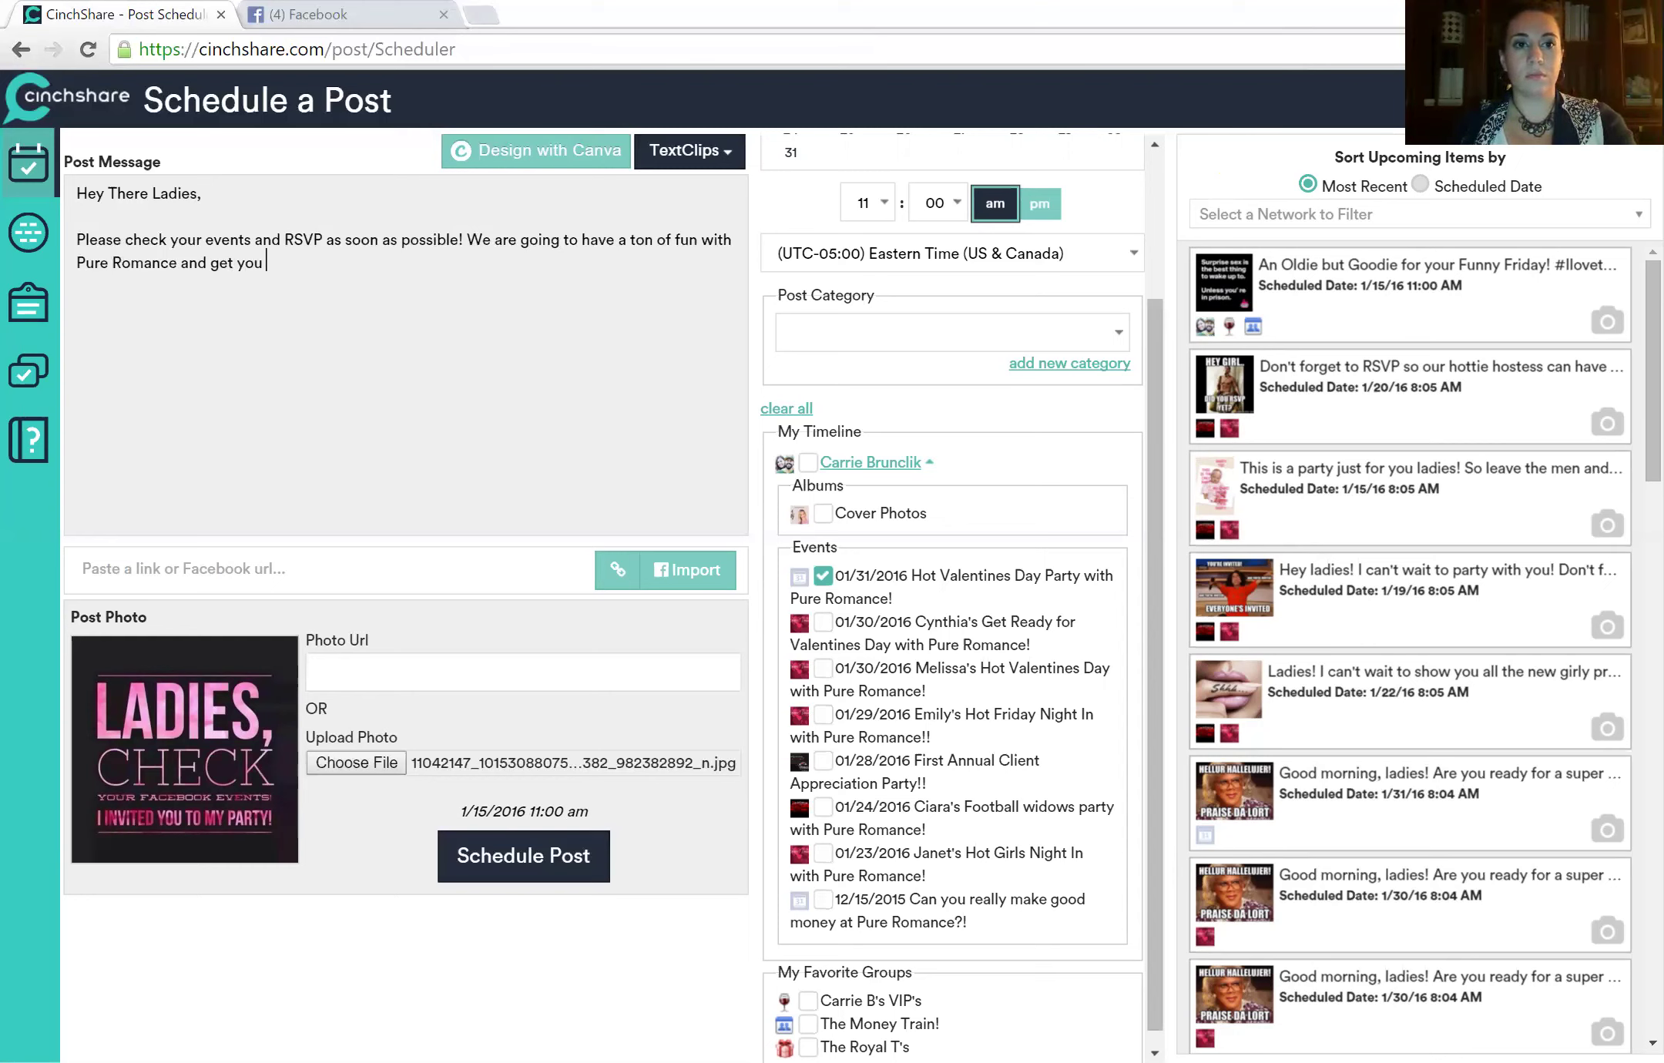
{"action": "type", "text": "hooked up "}
{"action": "type", "text": "for Valentin"}
{"action": "type", "text": "e's"}
{"action": "type", "text": " day.  I am a traveli"}
Write the next paragraph as "I am a traveling boutique so you get to take all your goodies home that night!".
{"action": "type", "text": "ng B"}
{"action": "type", "text": "o"}
{"action": "key", "text": "BackSpace"}
{"action": "type", "text": "b"}
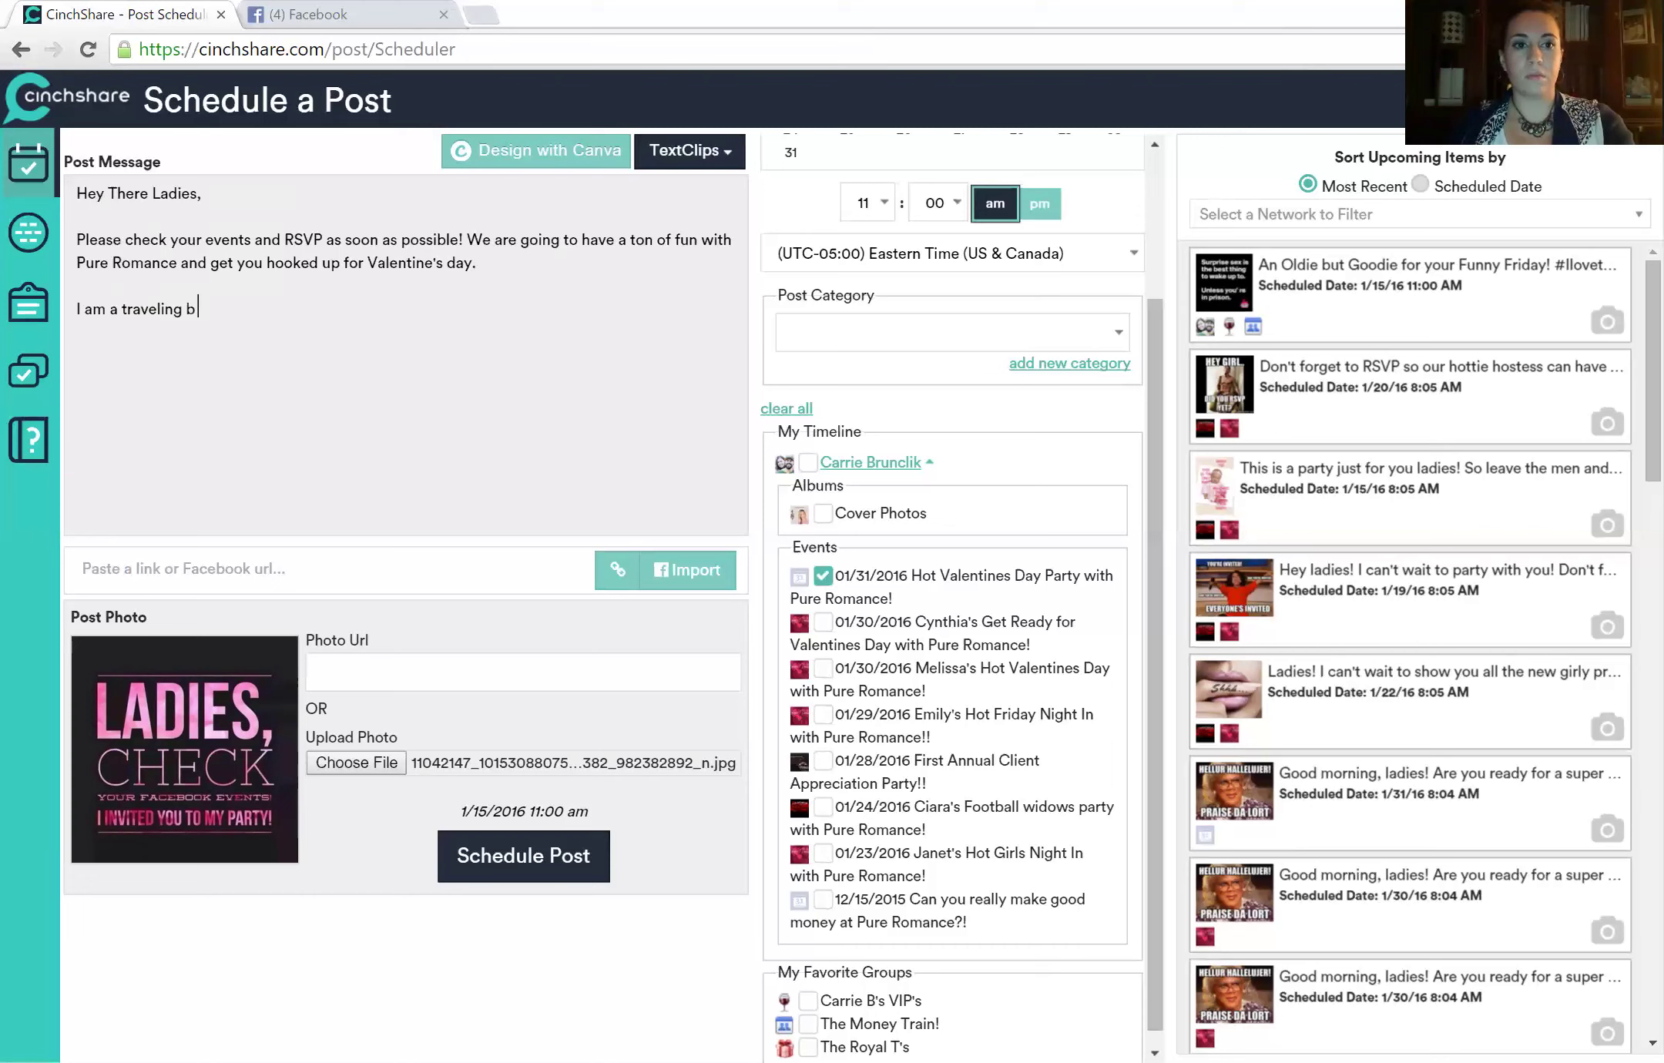
{"action": "type", "text": "outique so you get to take"}
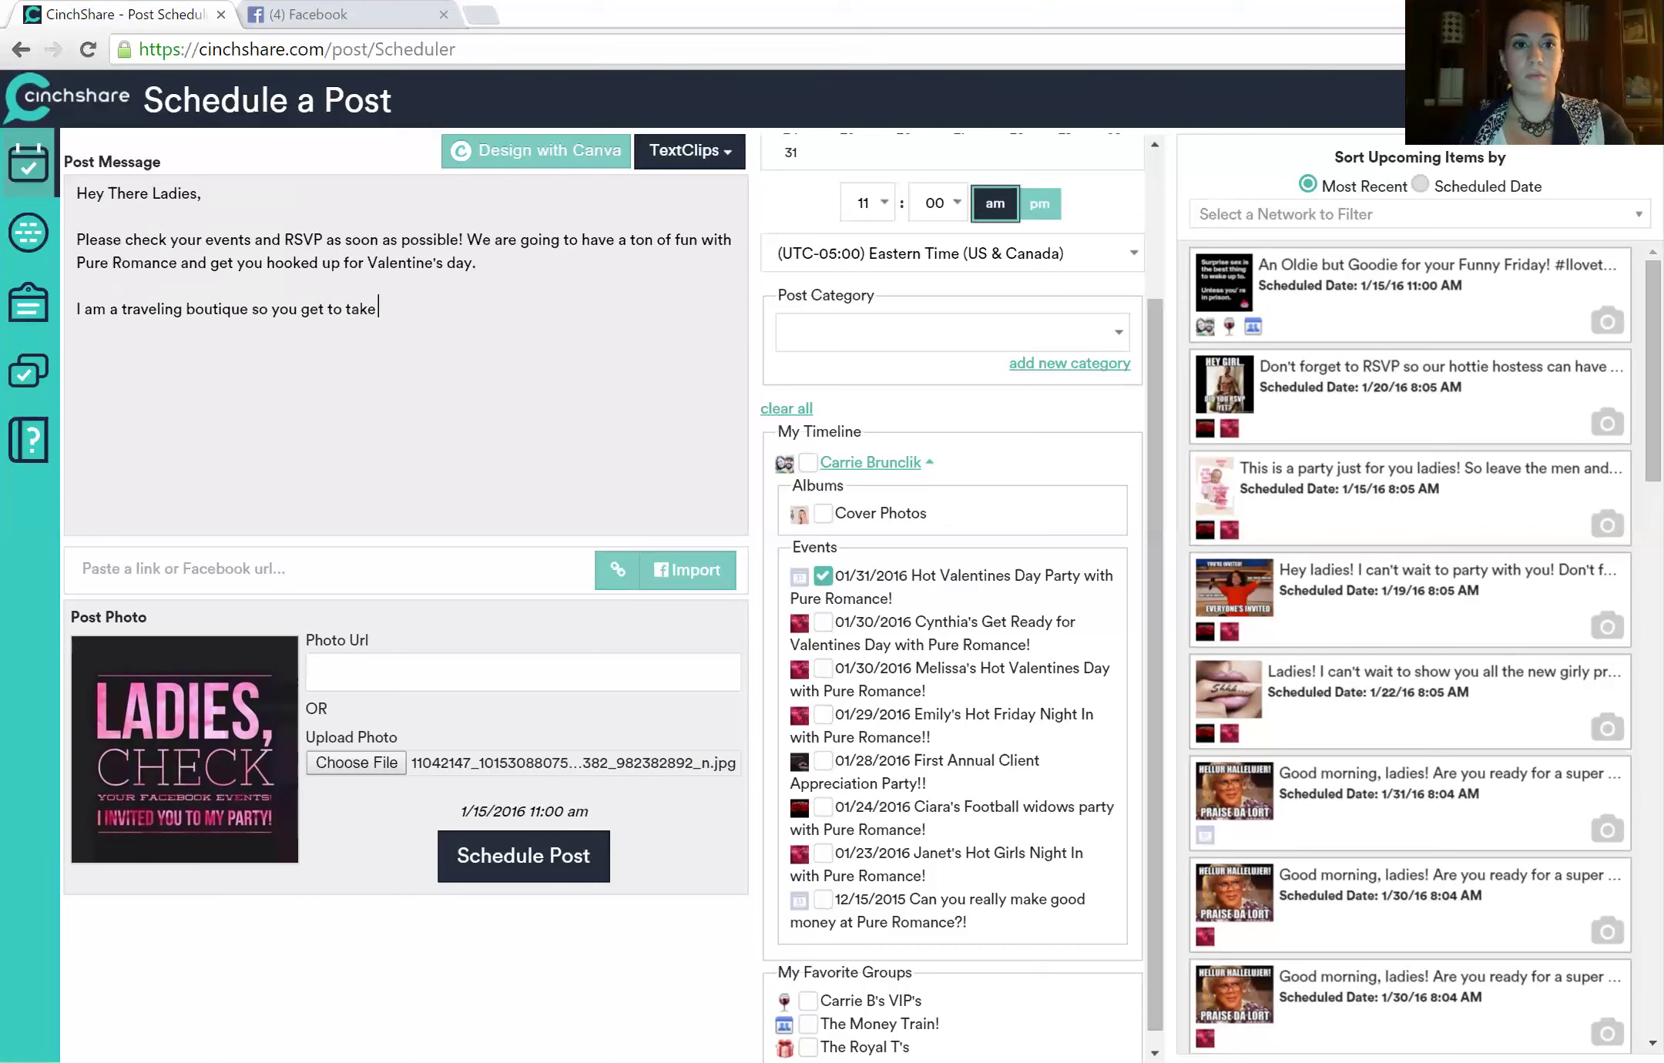
{"action": "type", "text": " all your goodies "}
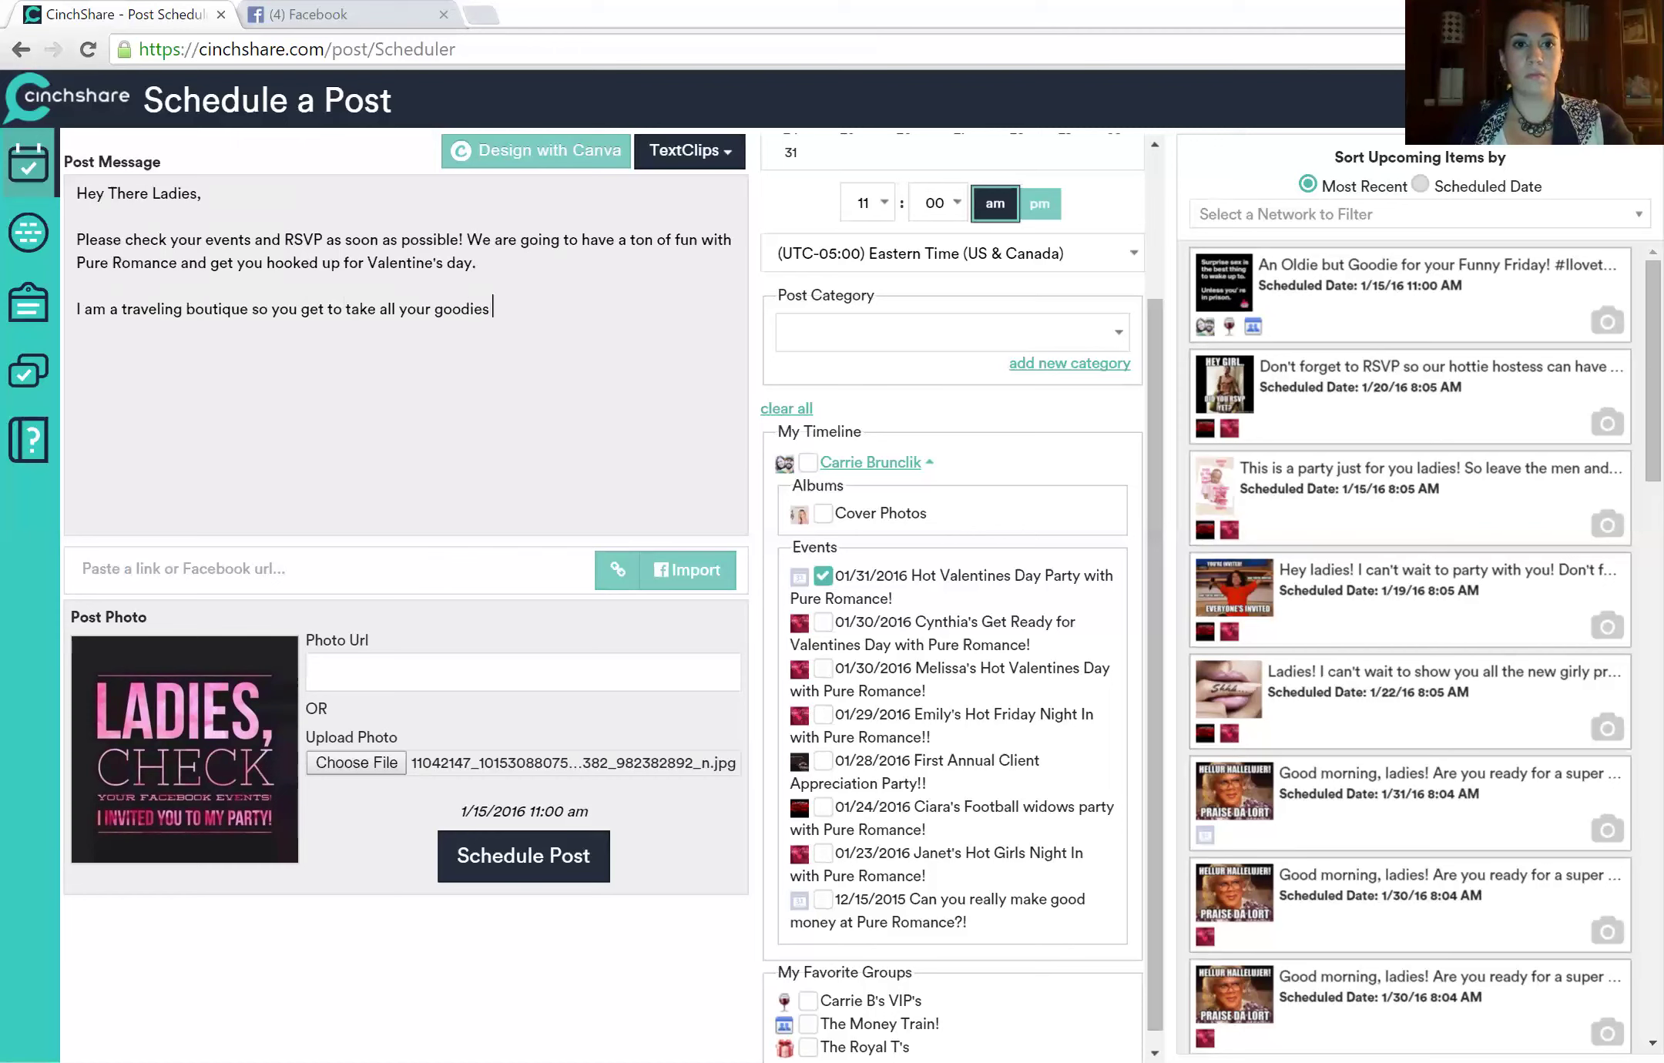
{"action": "type", "text": "home that igh"}
{"action": "key", "text": "BackSpace"}
{"action": "key", "text": "BackSpace"}
{"action": "key", "text": "BackSpace"}
{"action": "type", "text": "night!  "}
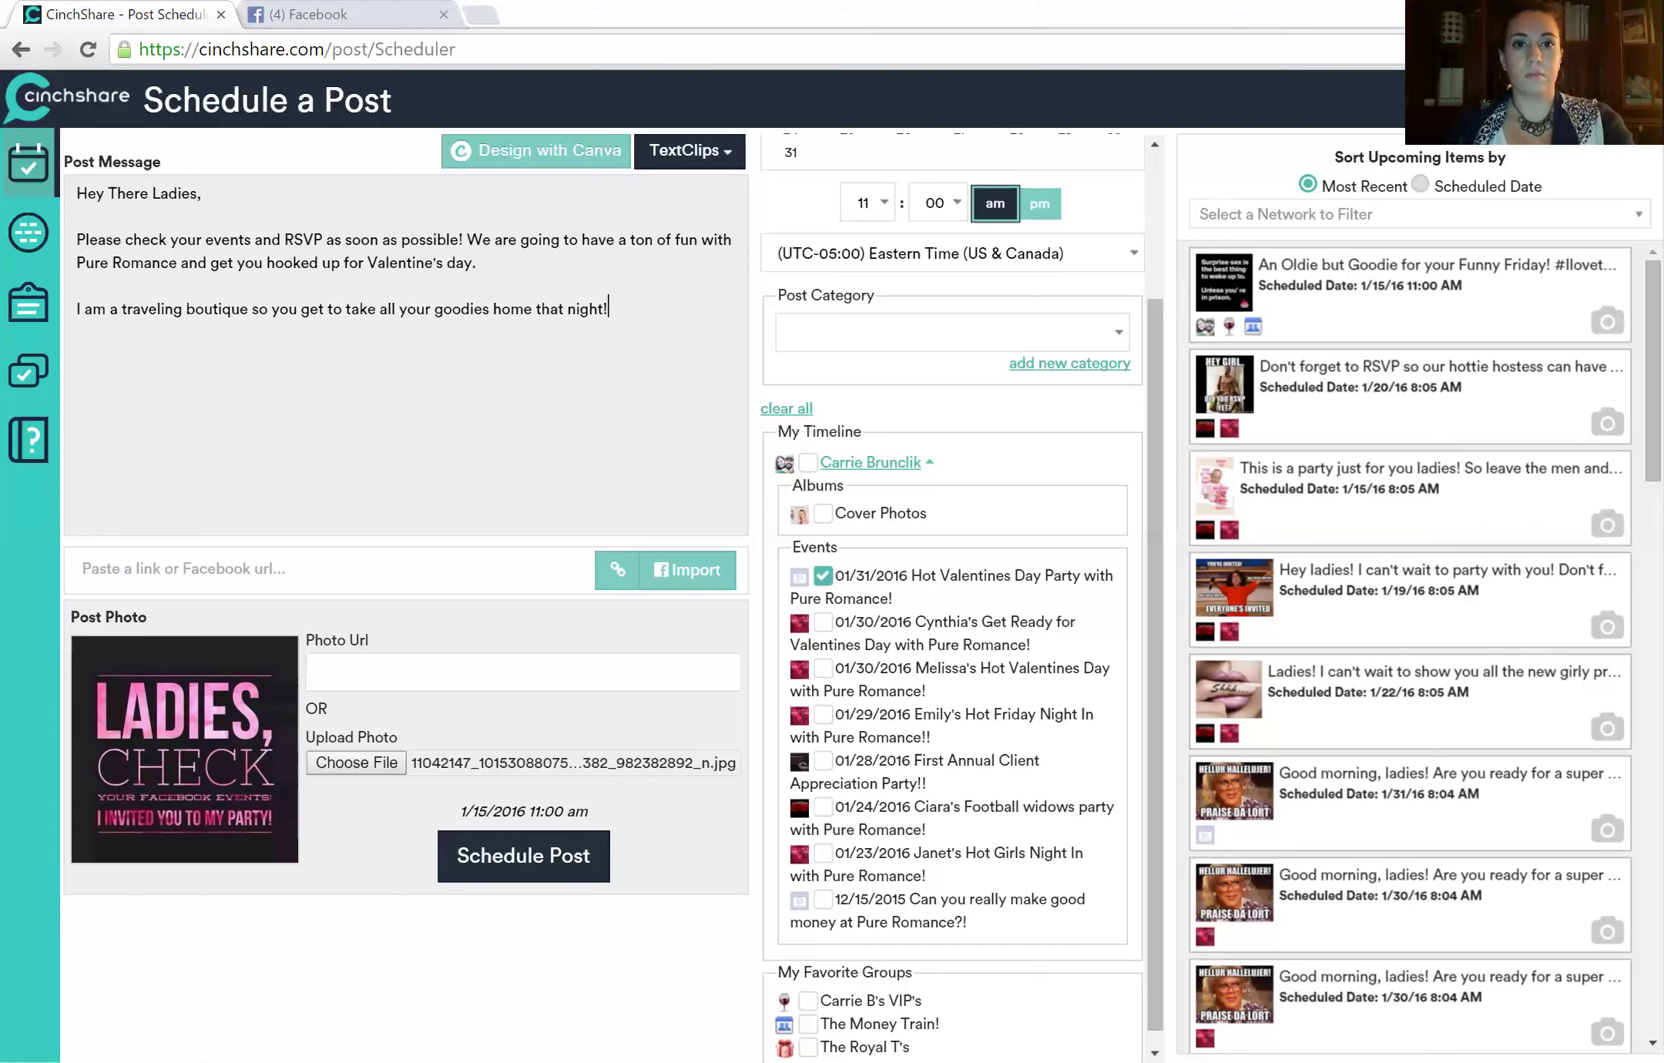
Add the closing line "I can't wait to party with you saucy ladies!" as a separate paragraph of the message.
{"action": "type", "text": "I can't wait to party with you"}
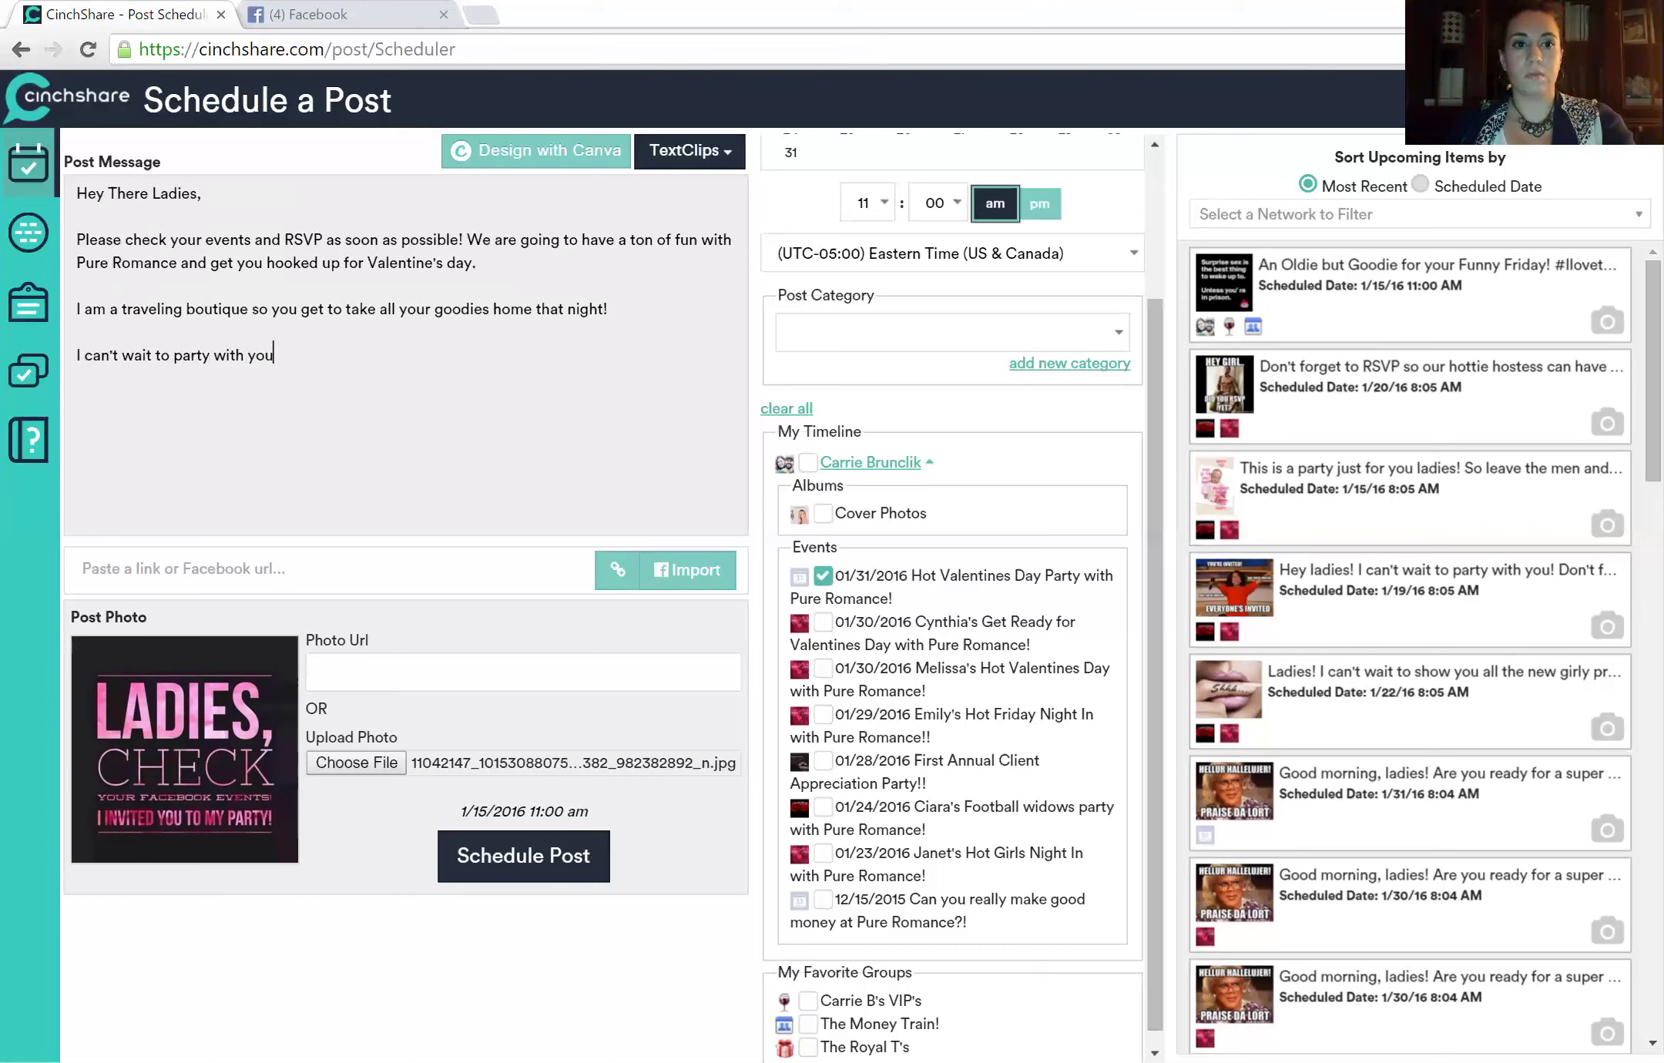
{"action": "type", "text": " saucy"}
{"action": "type", "text": "dies!"}
{"action": "key", "text": "Return"}
Sign off the message with "XOXO," followed by the consultant's name and her website address on separate lines.
{"action": "type", "text": "XOXO,"}
{"action": "key", "text": "Return"}
{"action": "key", "text": "Return"}
{"action": "type", "text": "Carrie B"}
{"action": "key", "text": "Return"}
{"action": "type", "text": "www.PRbyCarrieB.com"}
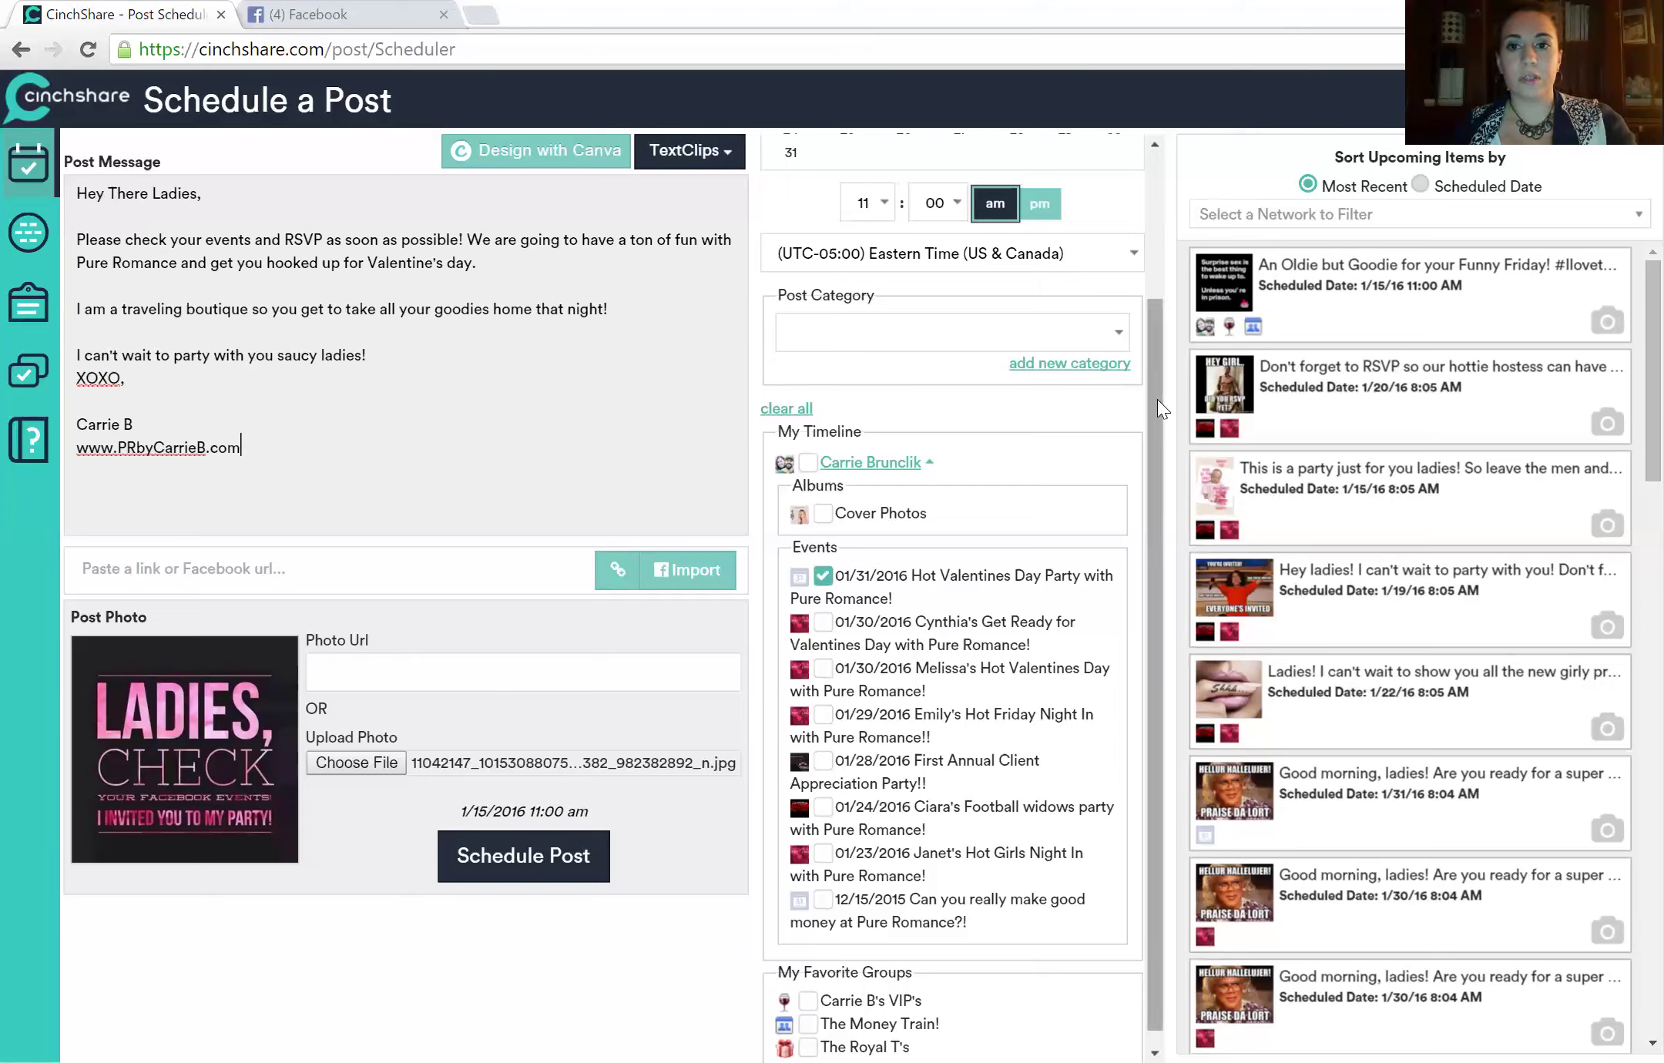
Set the post date and time to January 13, 2016 at 8:00 am and try to schedule the post.
{"action": "left_click_drag", "start_coordinate": [1157, 392], "coordinate": [1145, 242]}
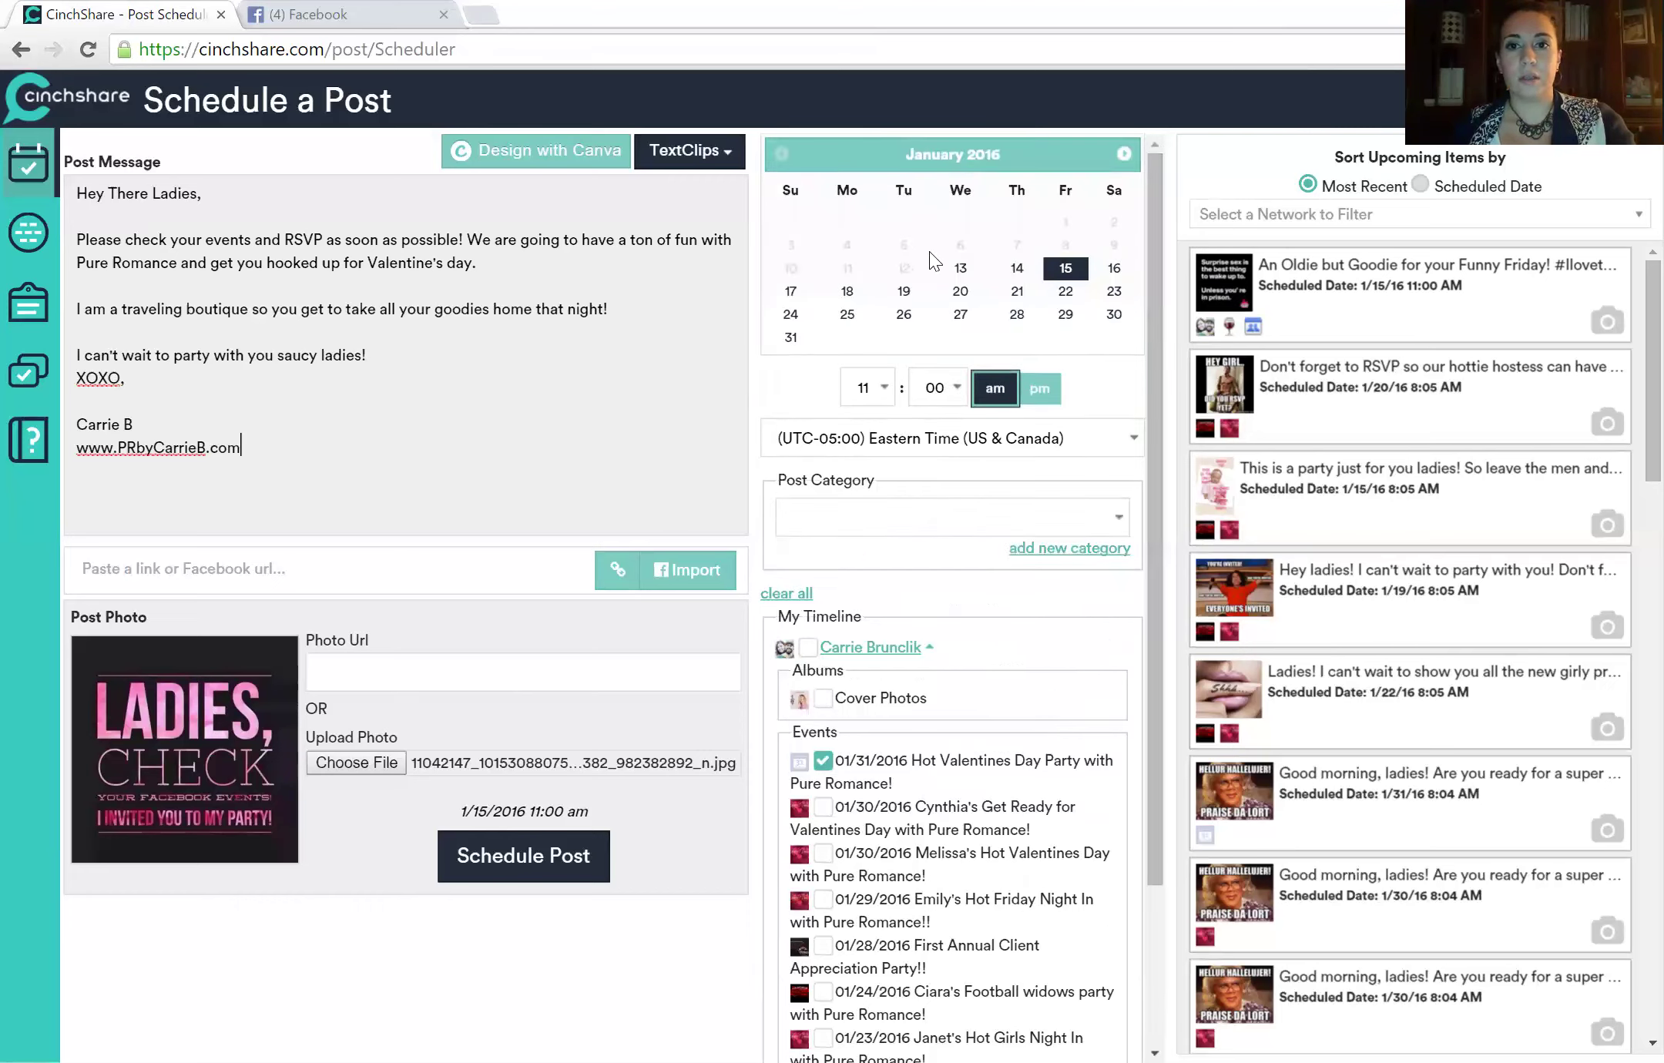
{"action": "left_click", "coordinate": [960, 268]}
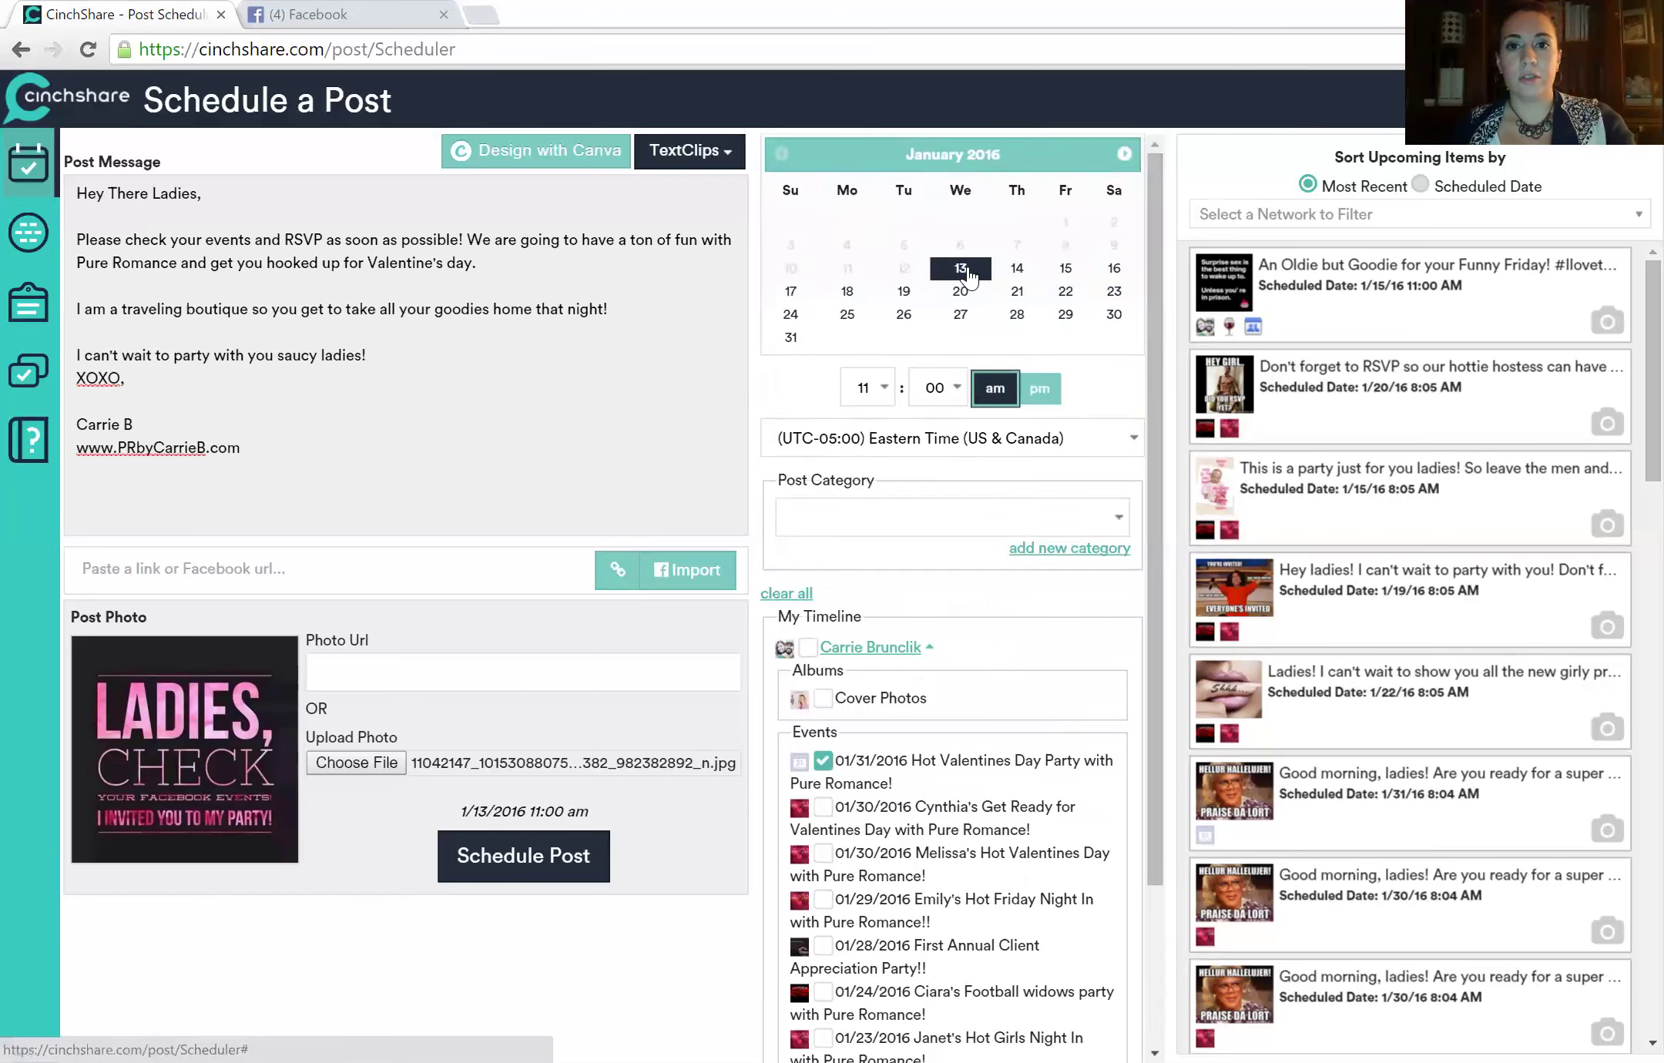
{"action": "left_click", "coordinate": [879, 390]}
{"action": "left_click", "coordinate": [863, 576]}
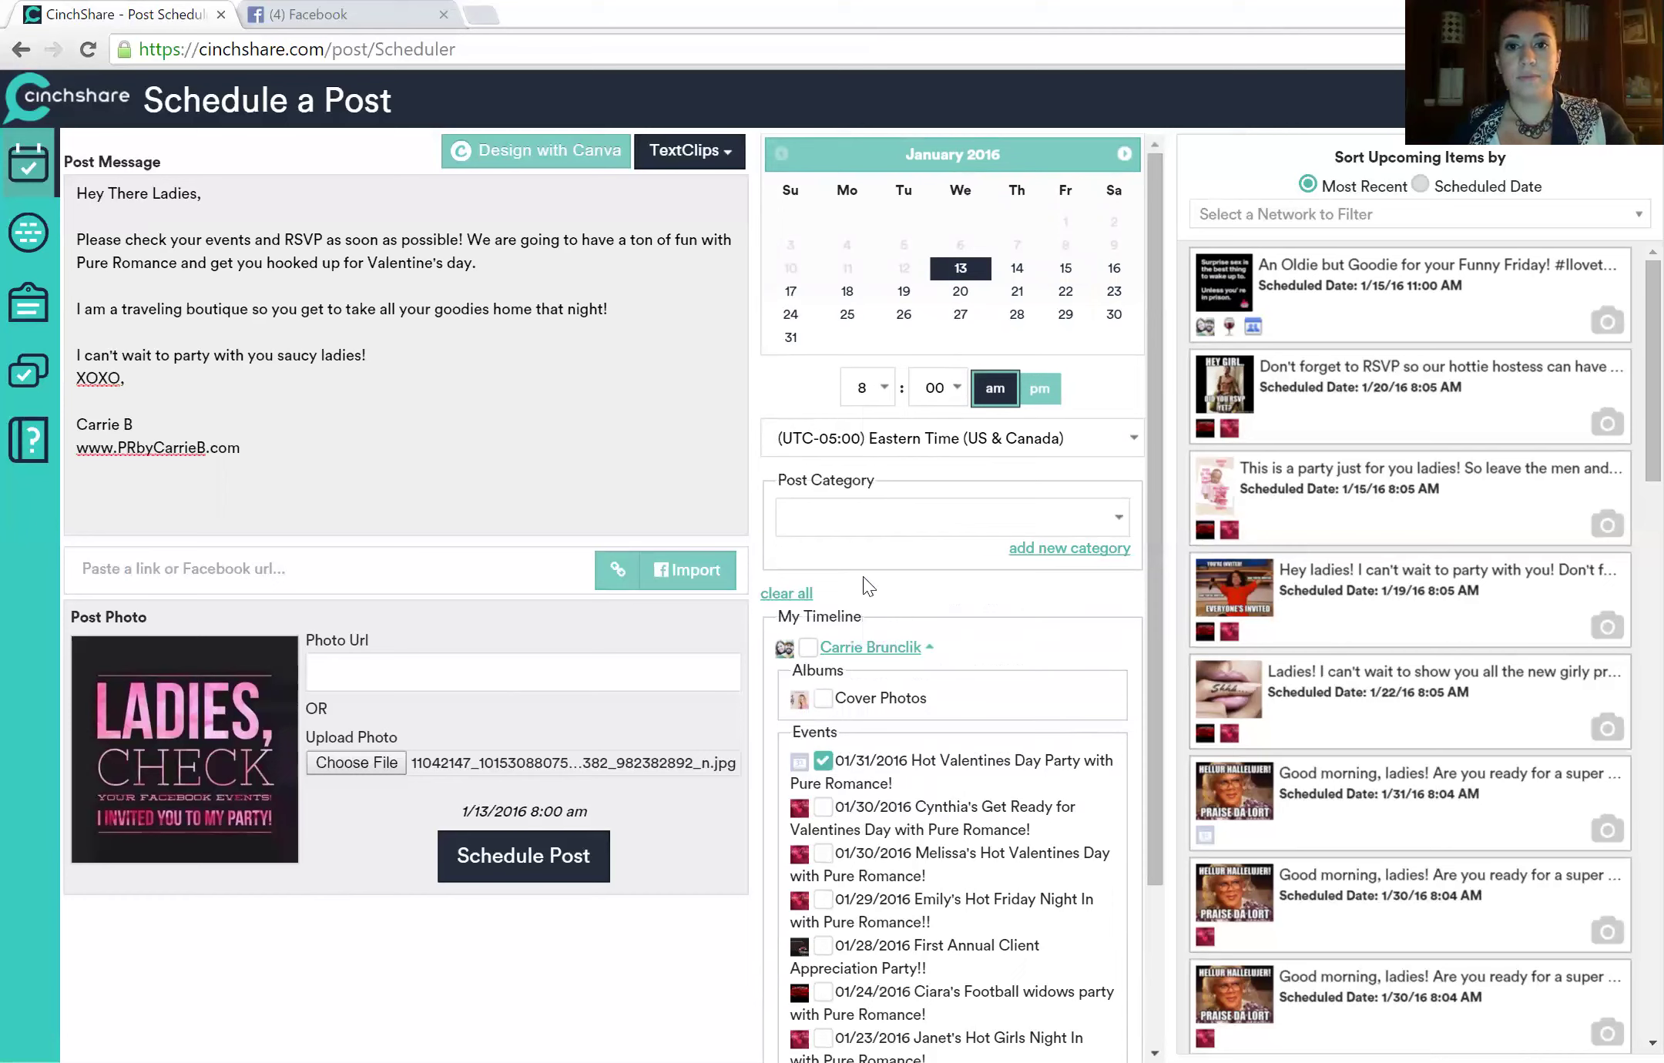
{"action": "left_click", "coordinate": [493, 857]}
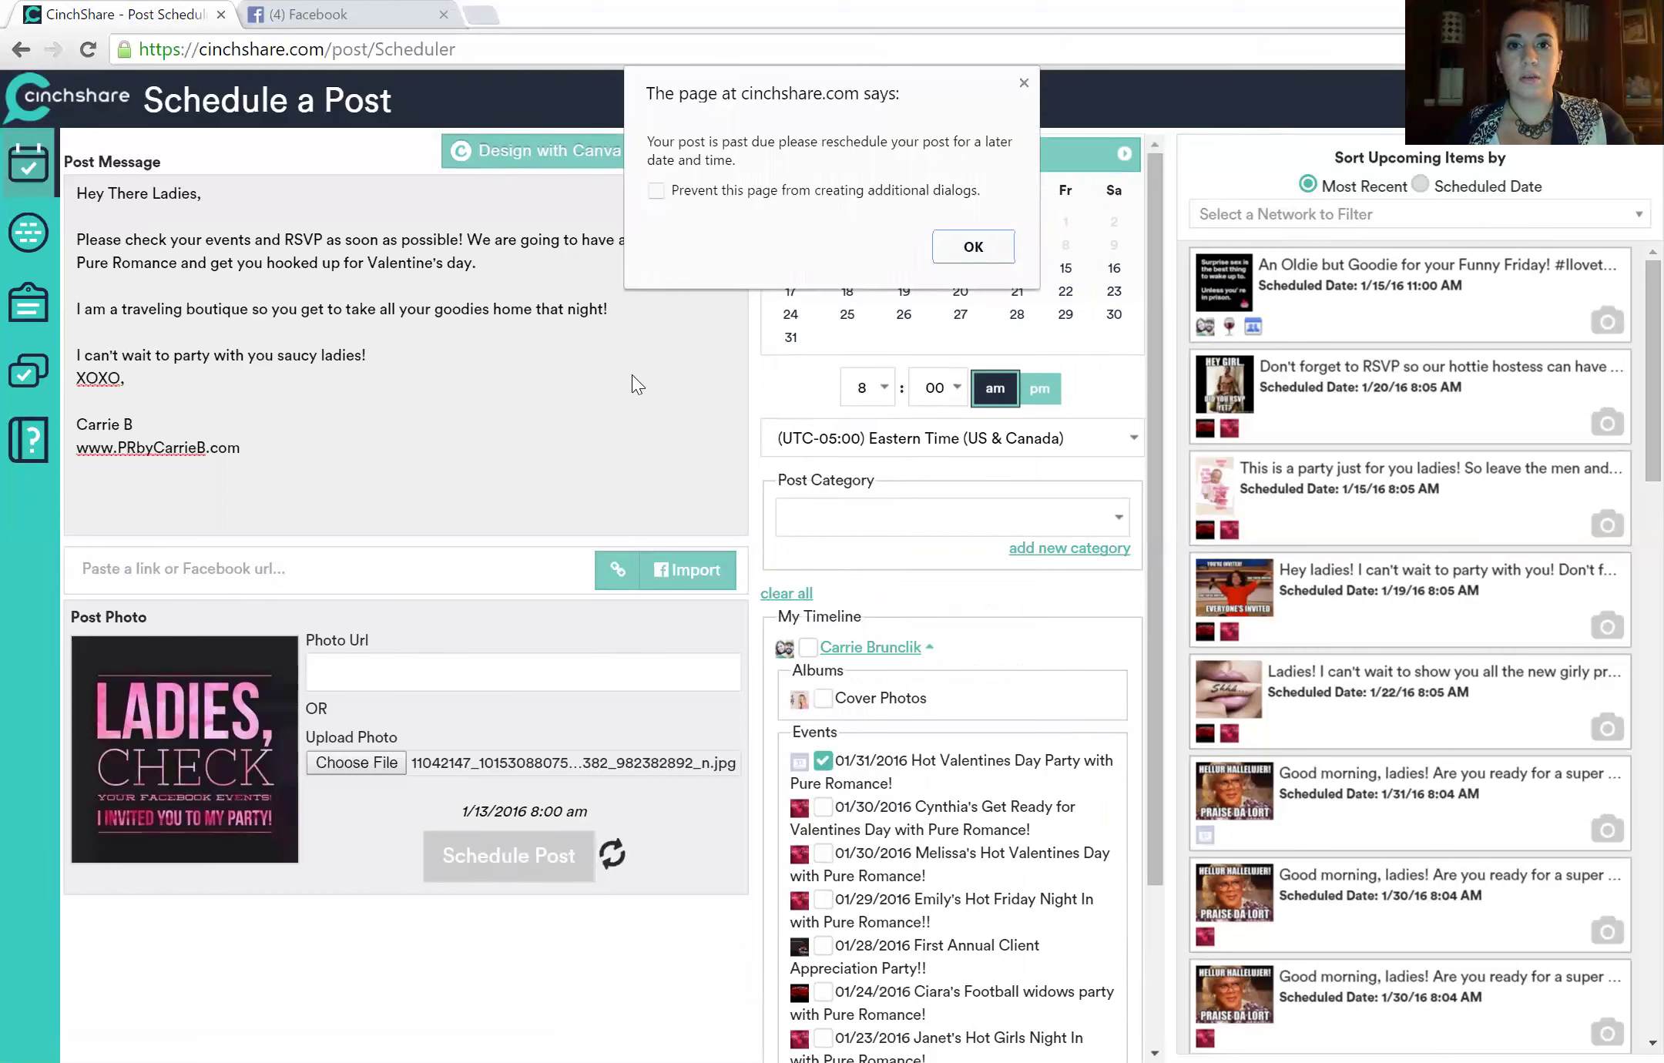
{"action": "left_click", "coordinate": [972, 248]}
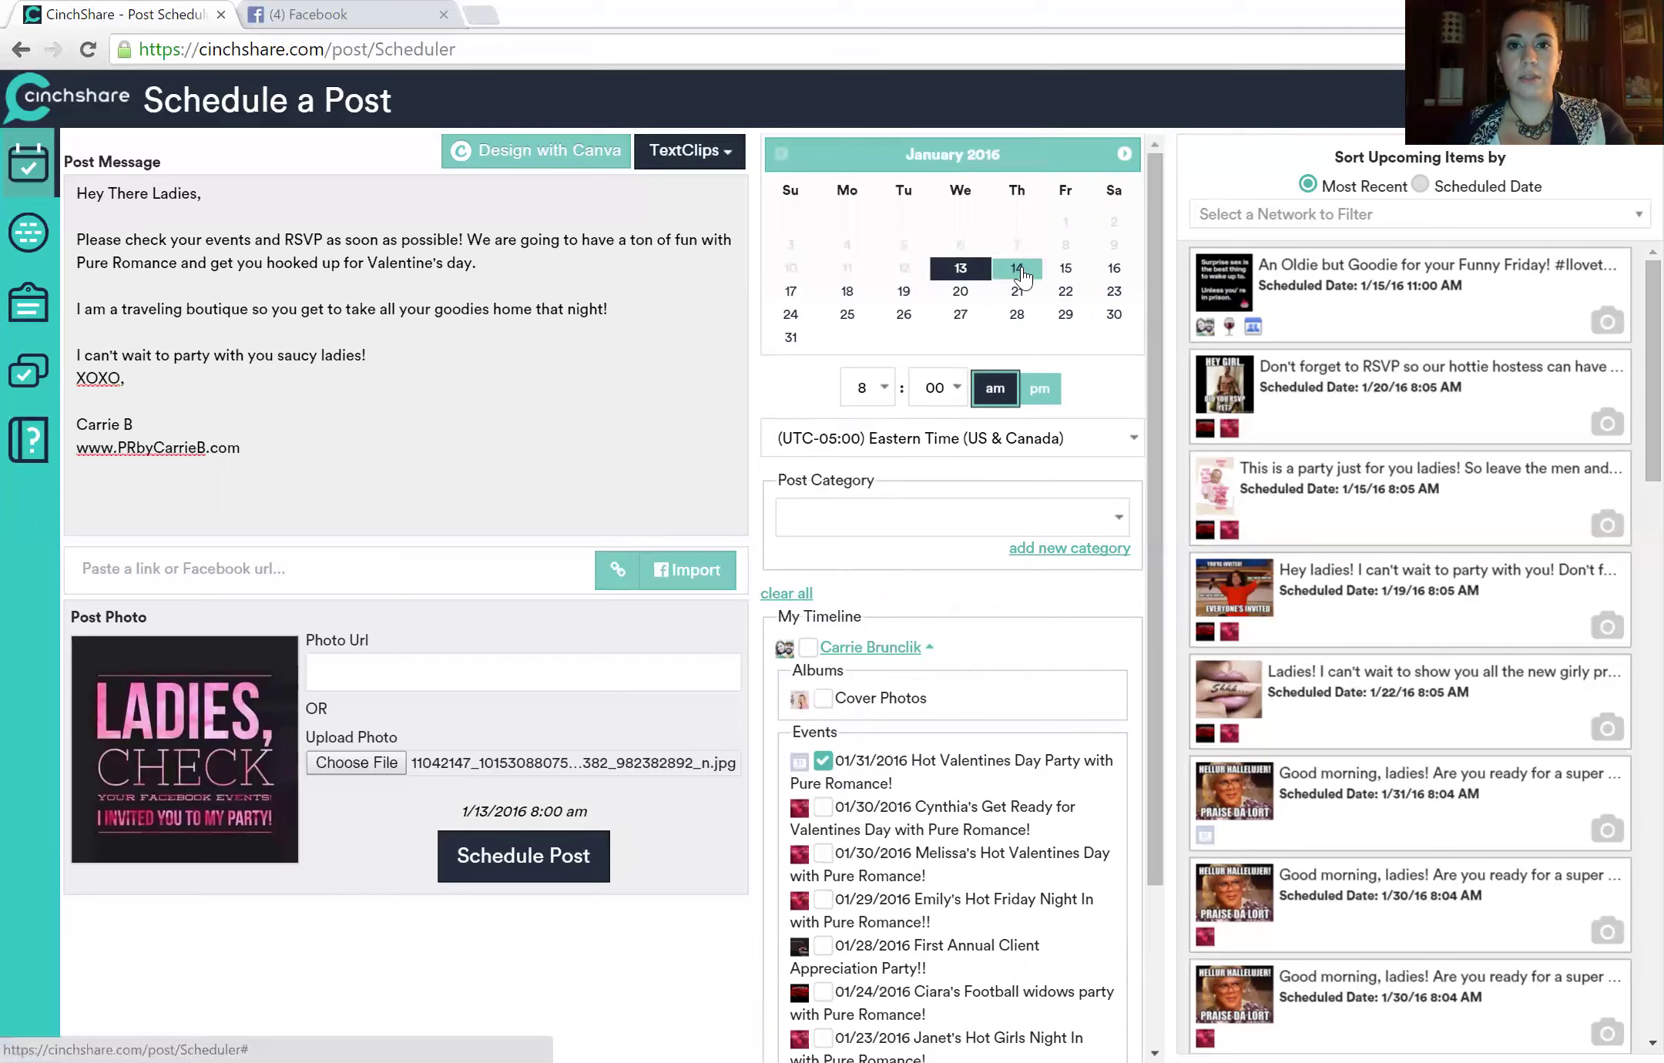
Change the post date to January 14, 2016 and schedule the post.
{"action": "left_click", "coordinate": [1017, 268]}
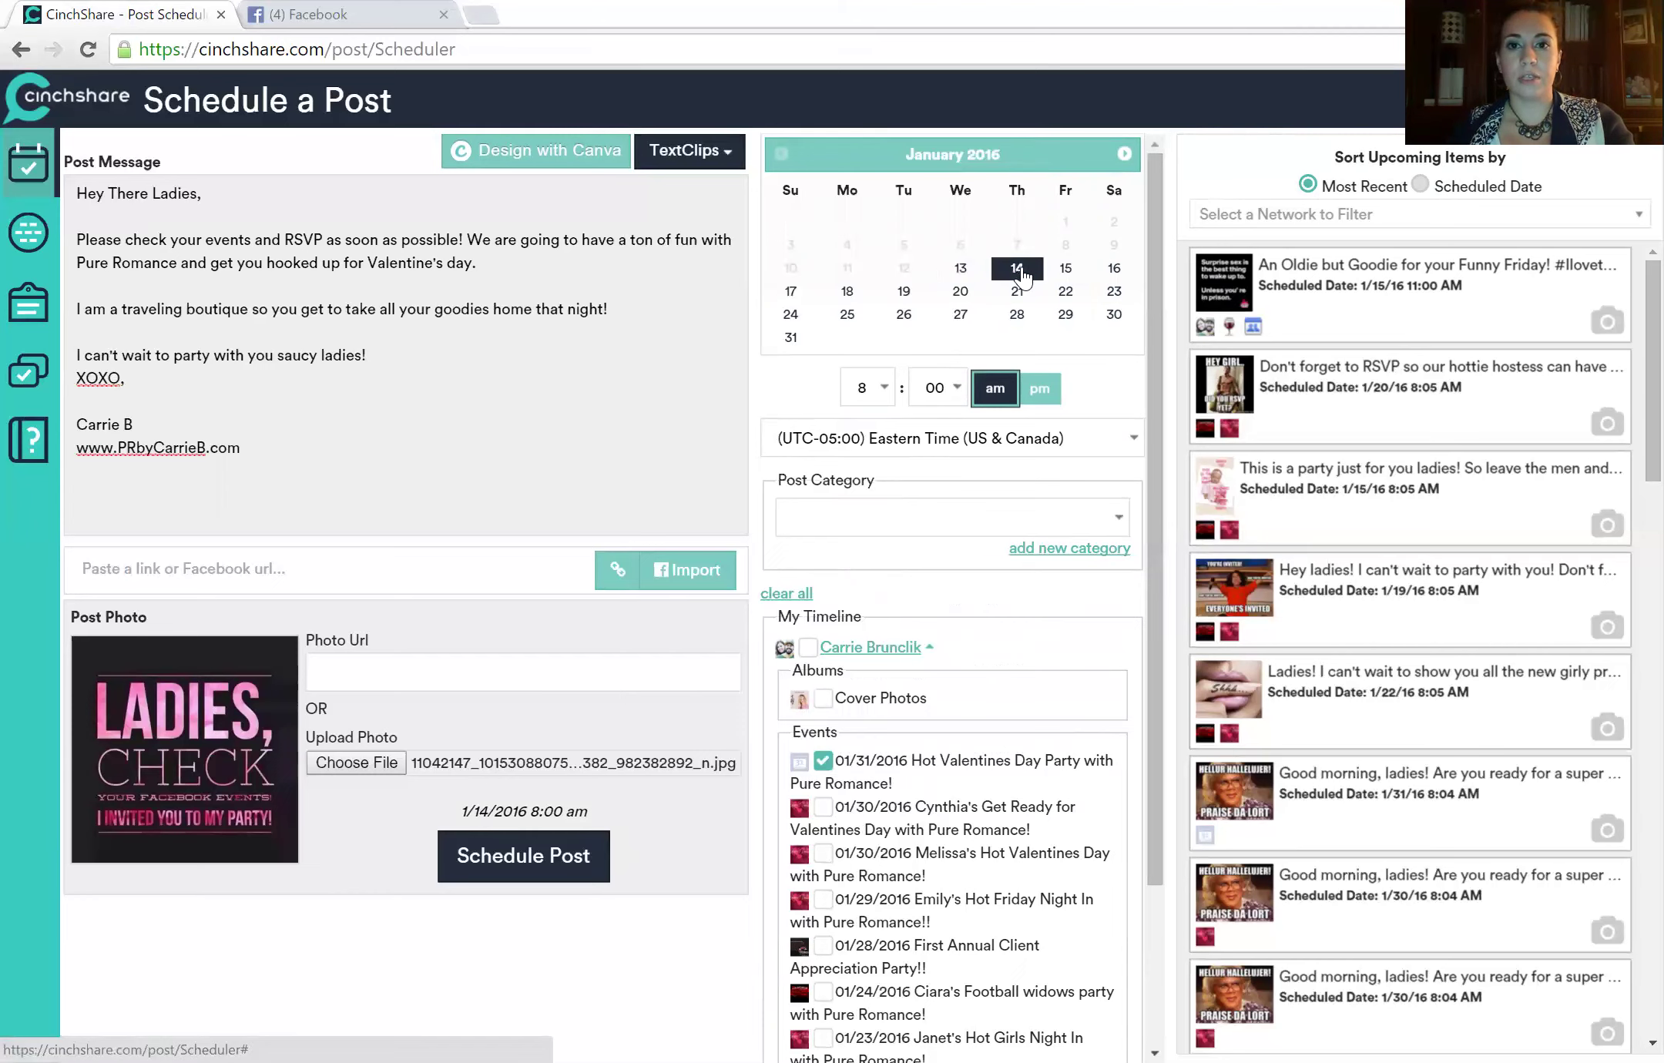
{"action": "left_click", "coordinate": [493, 856]}
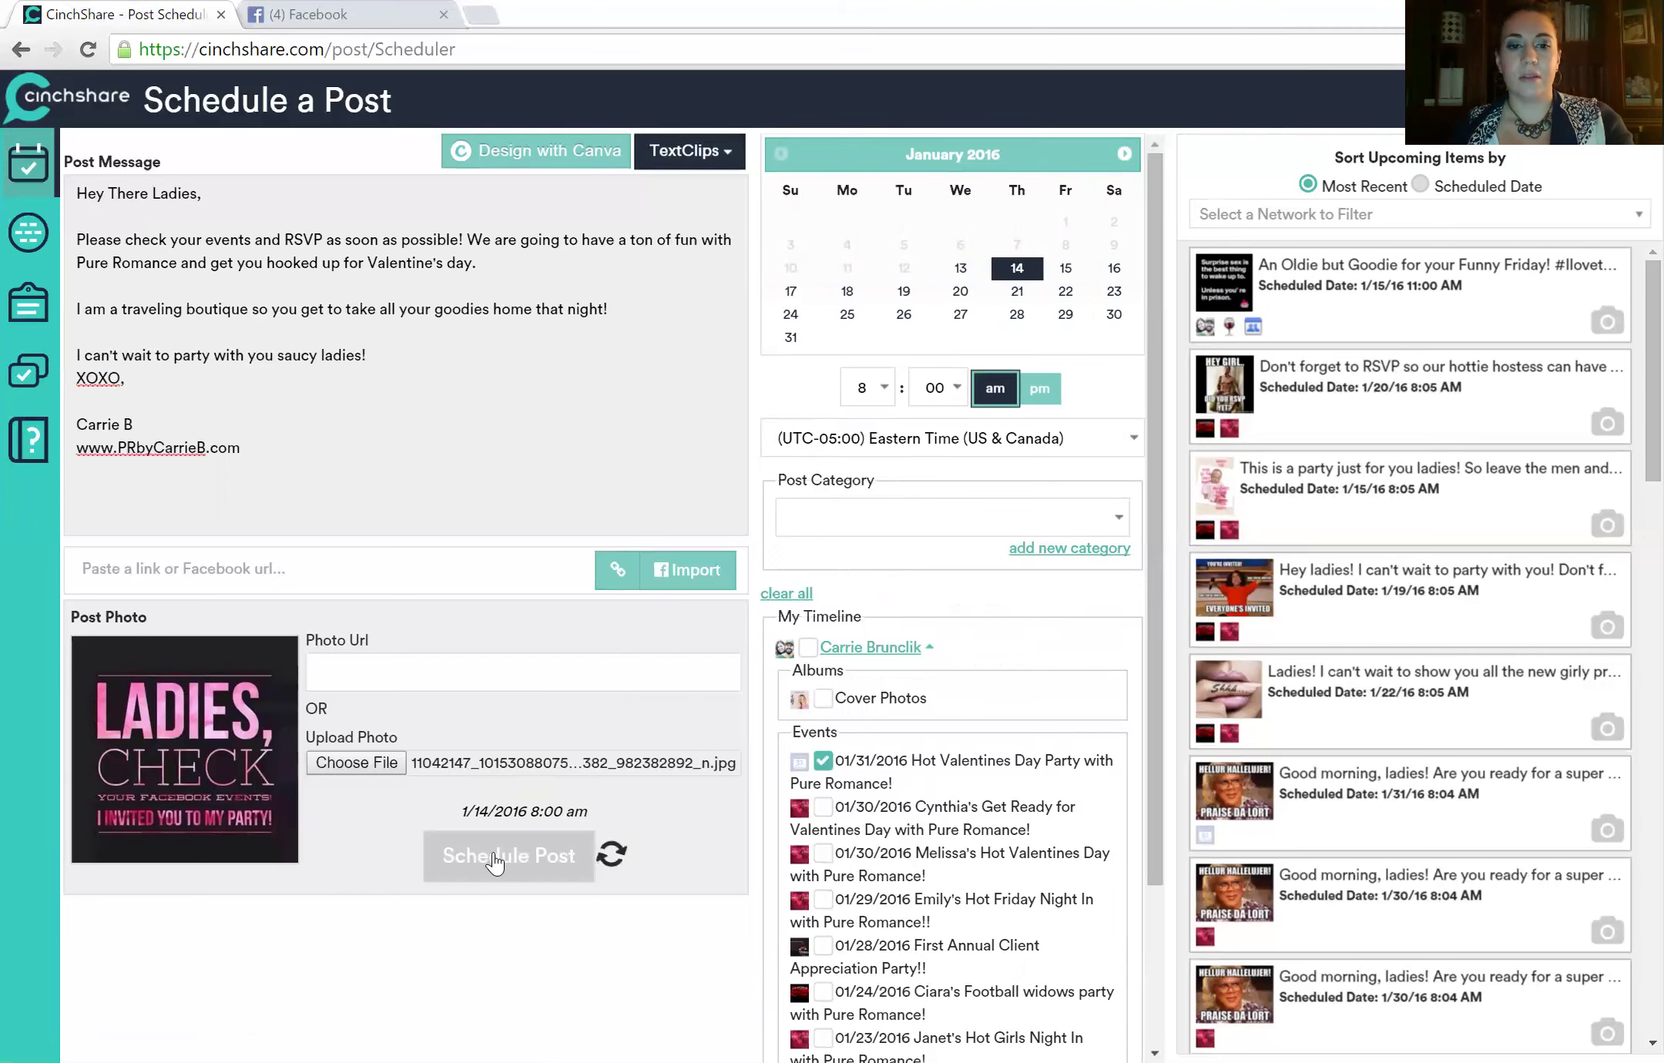